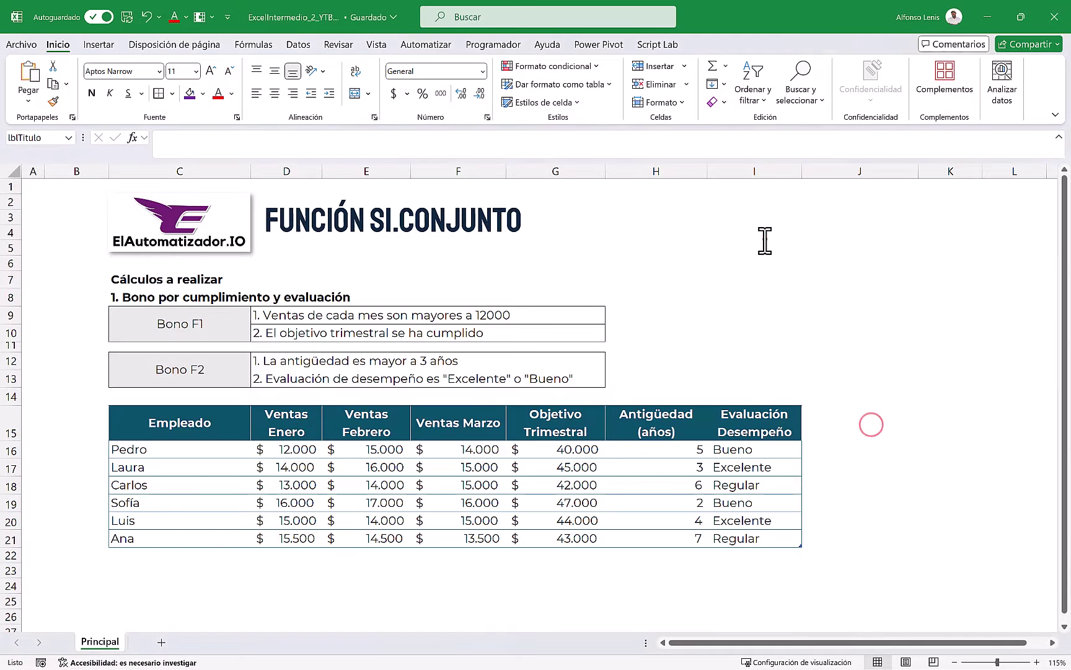
- Review the Bono F1 box and the table headers, monthly sales, target and Antigüedad columns
click(765, 241)
click(60, 308)
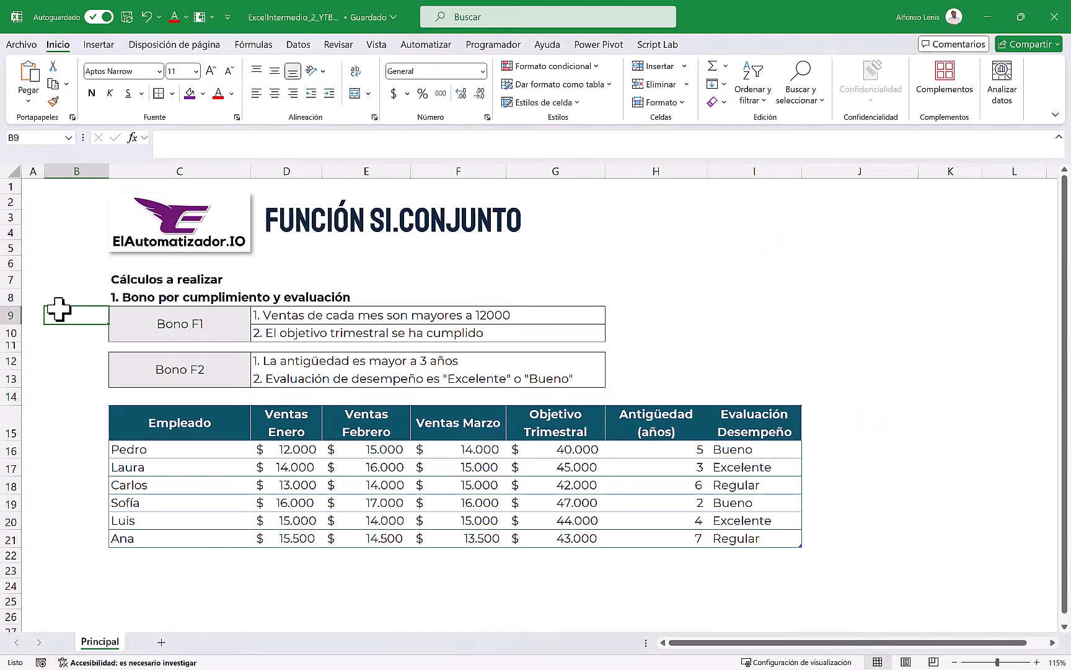
click(128, 299)
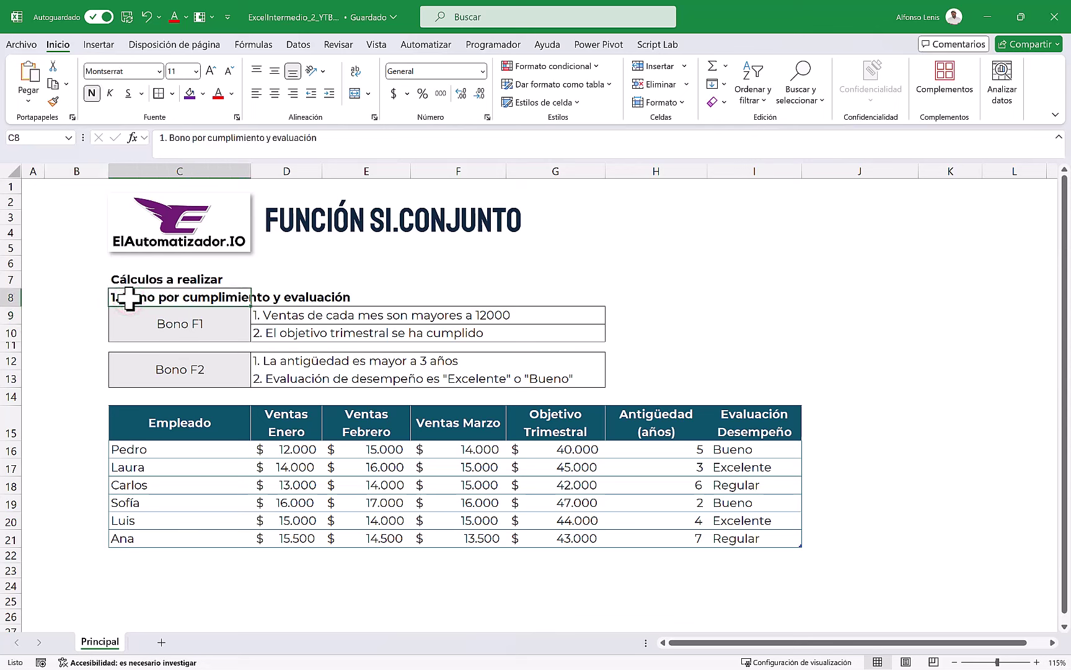
click(178, 423)
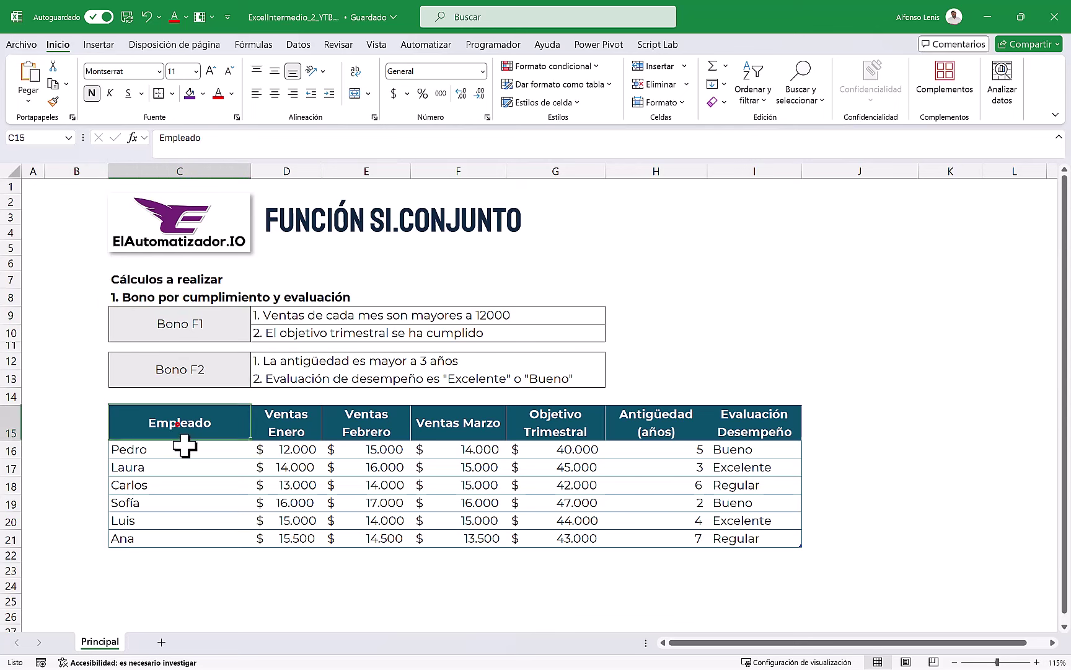
drag(184, 445, 185, 533)
click(287, 432)
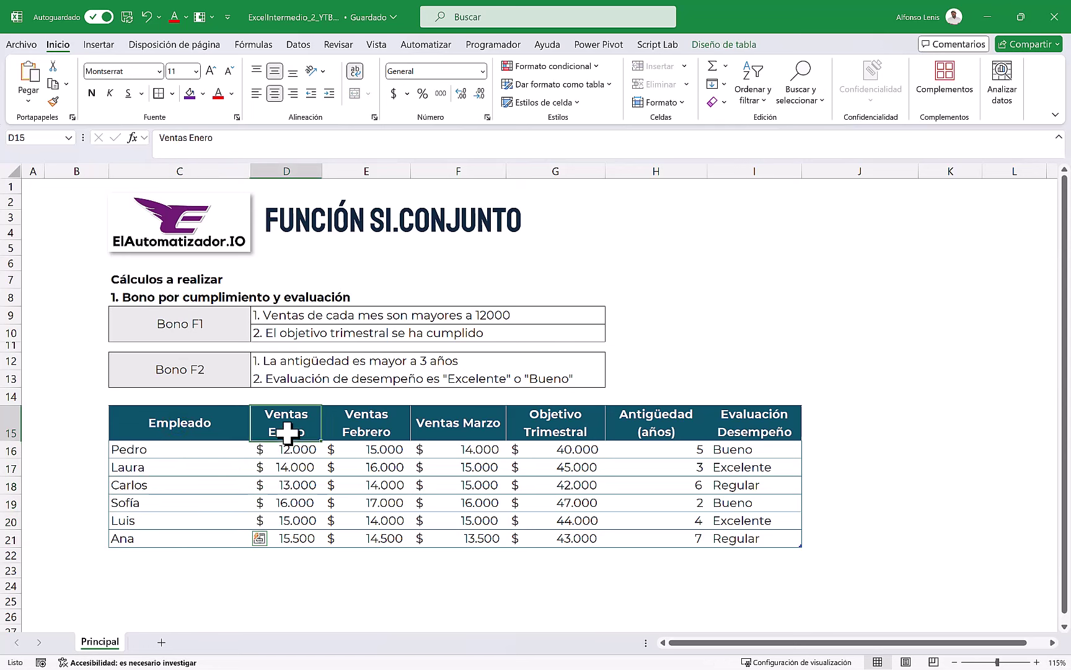
click(366, 429)
click(446, 431)
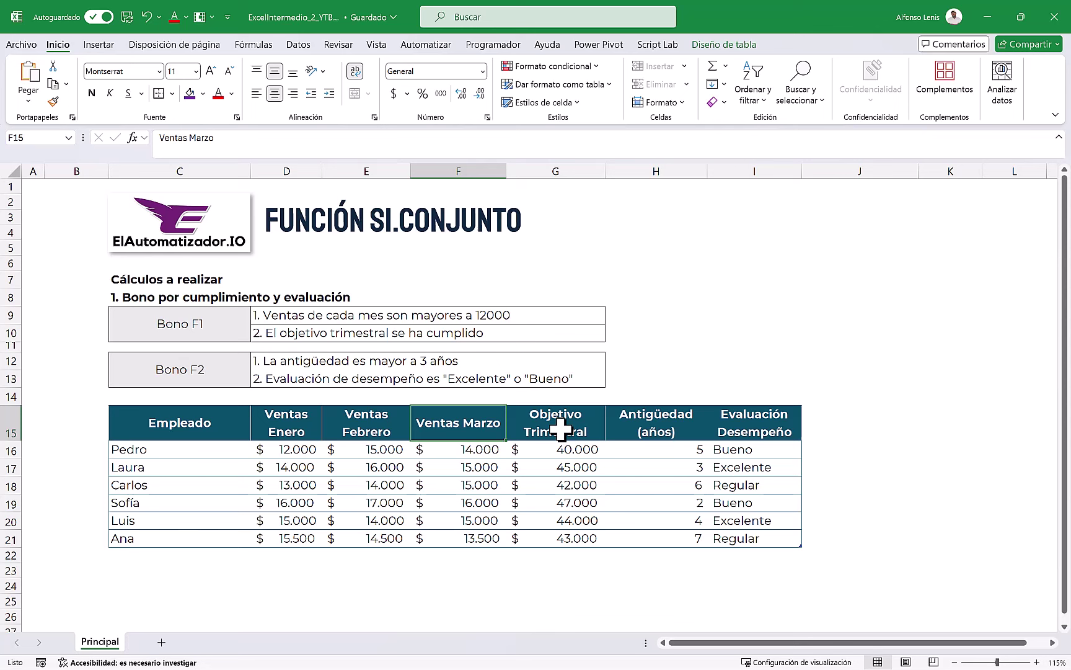
drag(258, 449, 478, 449)
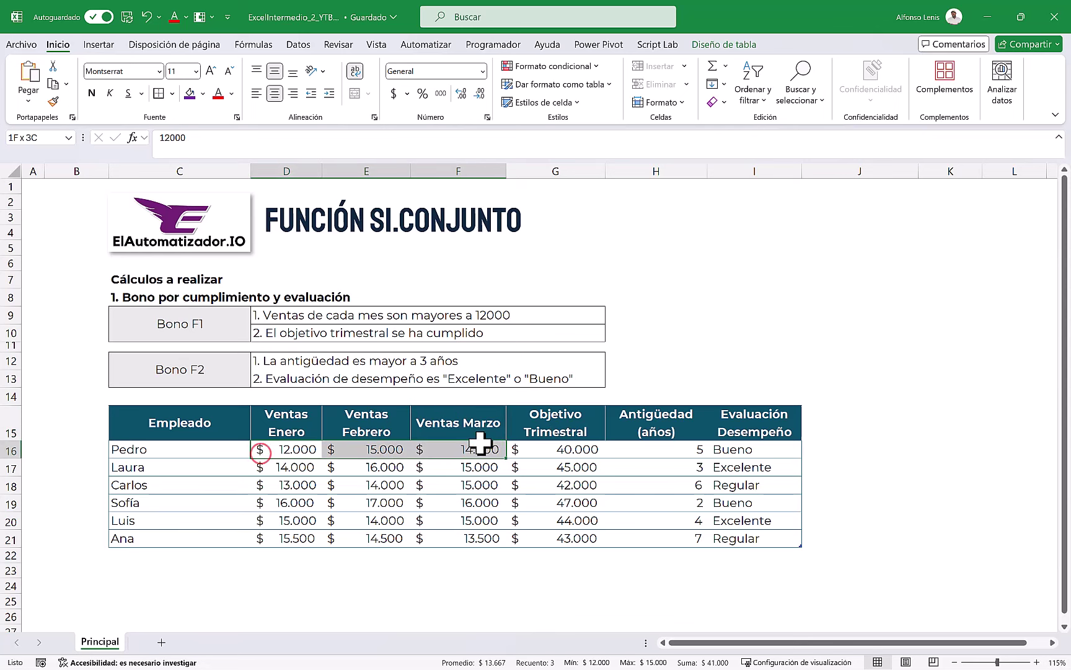
click(547, 444)
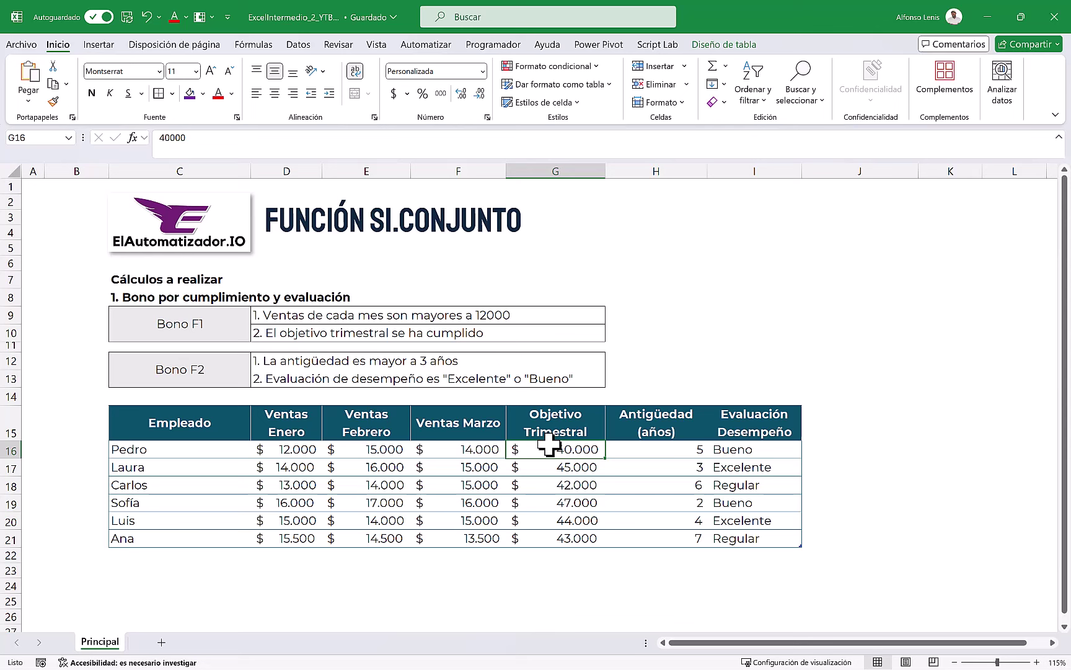
click(678, 430)
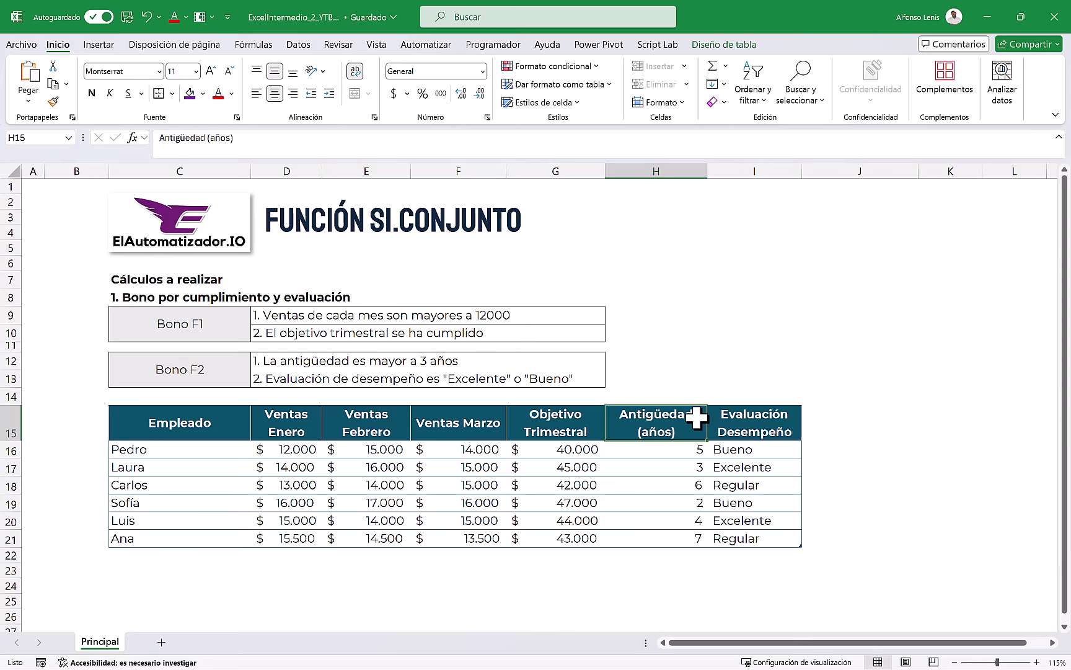
- Relate the two Bono F1 conditions to the first employee's January, February and March sales
click(194, 298)
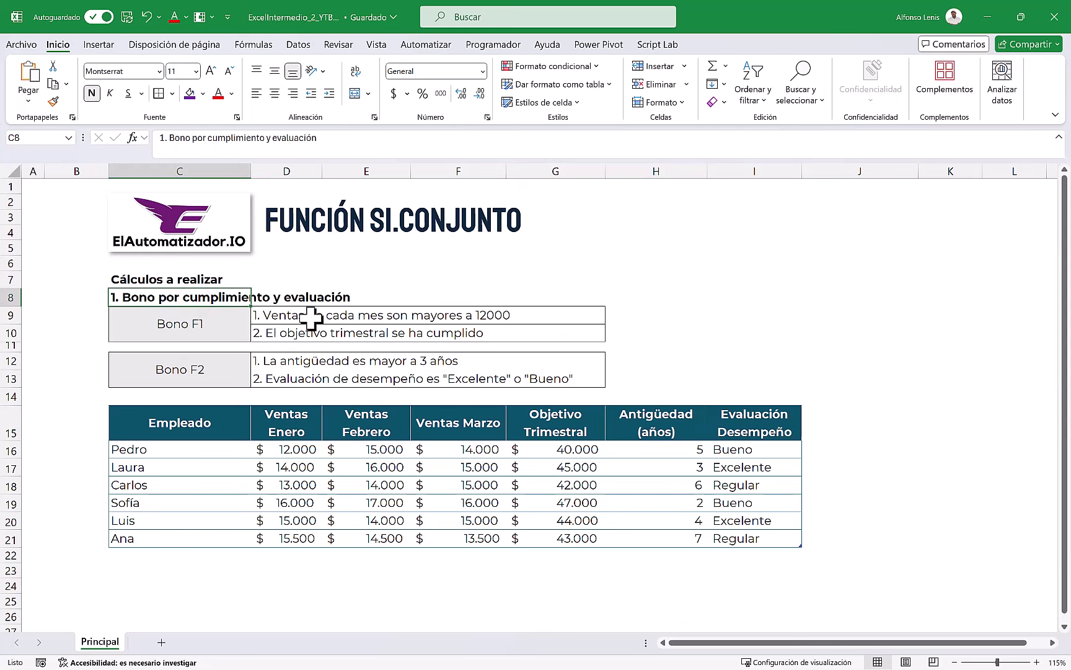
drag(276, 314, 527, 333)
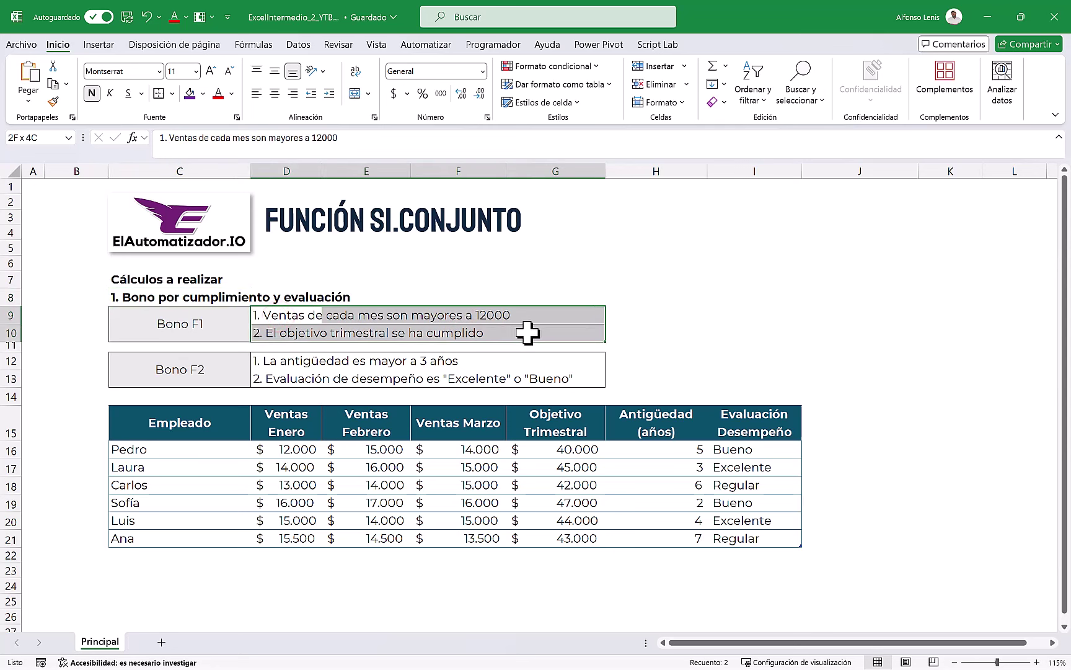
click(260, 316)
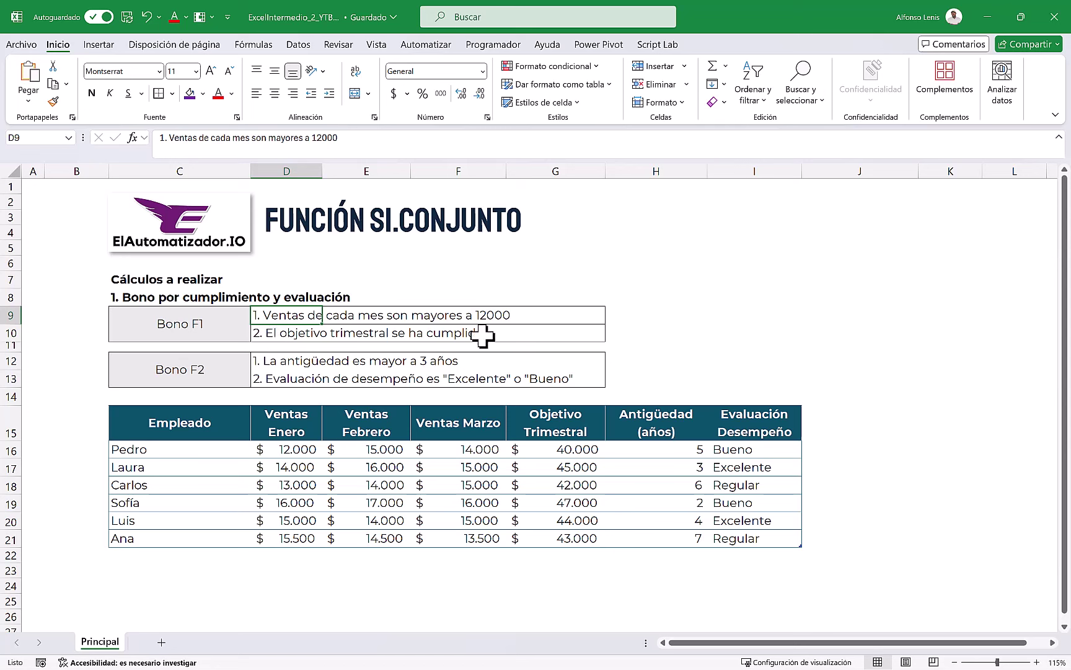
click(697, 315)
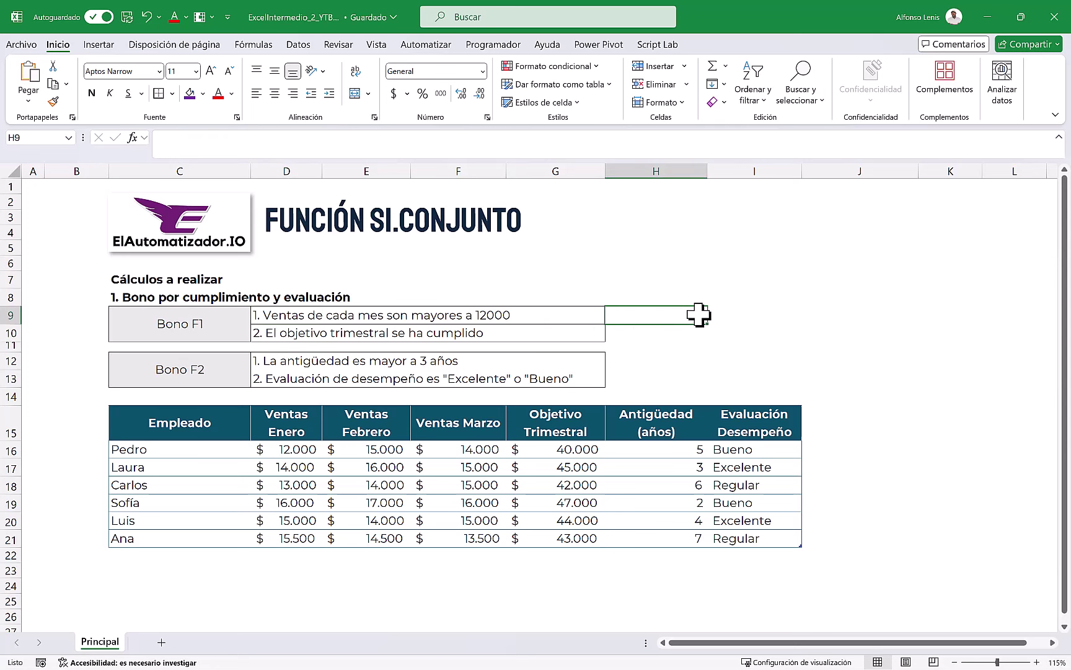
click(301, 448)
click(356, 442)
click(456, 444)
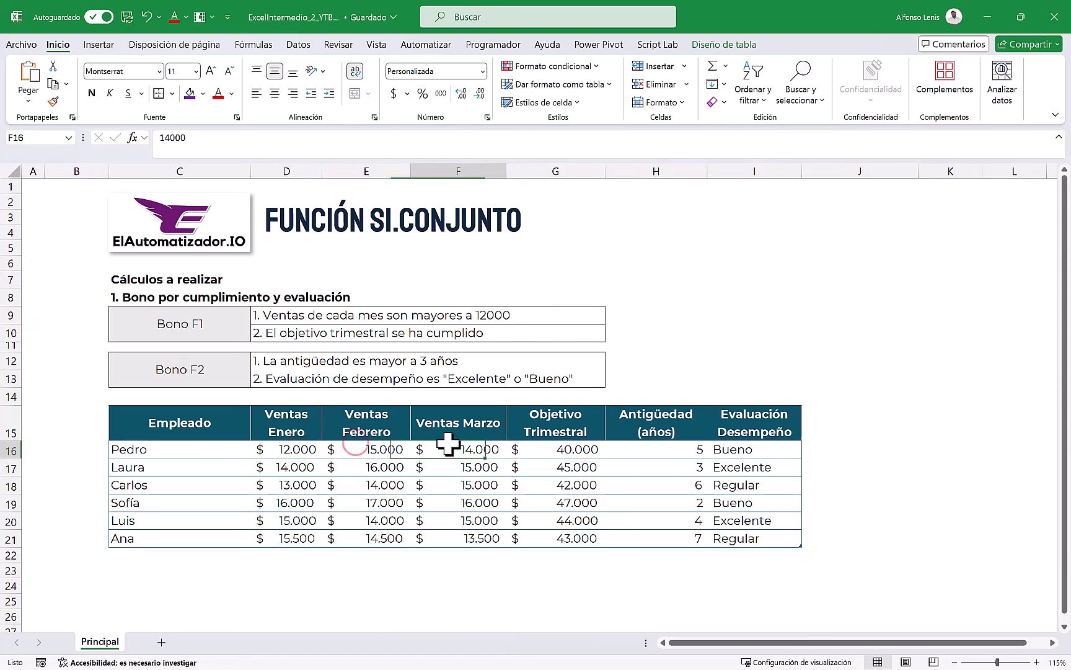
click(289, 448)
click(369, 447)
click(454, 448)
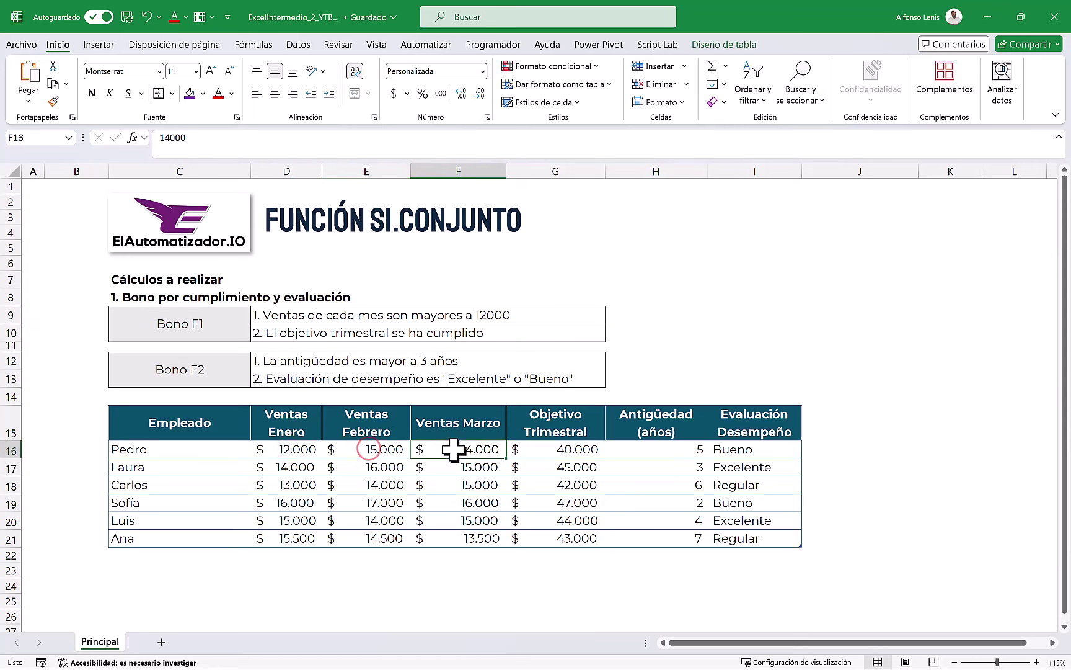
click(382, 448)
click(285, 450)
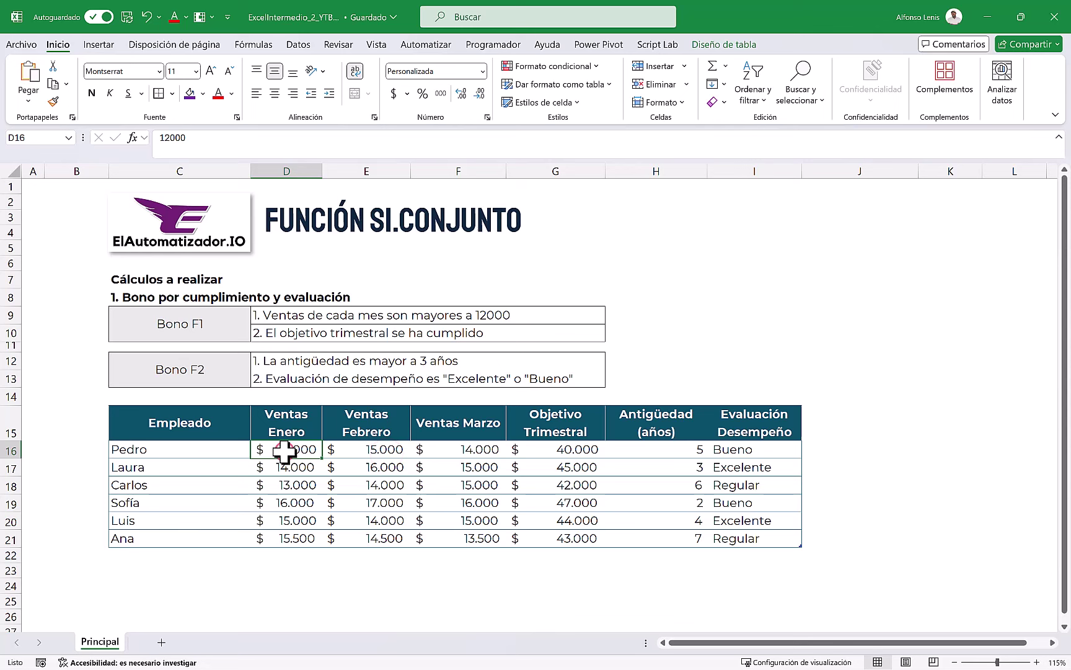
- Check the January sales D16:D18 and row 16's D16:F16 sales against the quarterly target G16
click(284, 472)
click(295, 452)
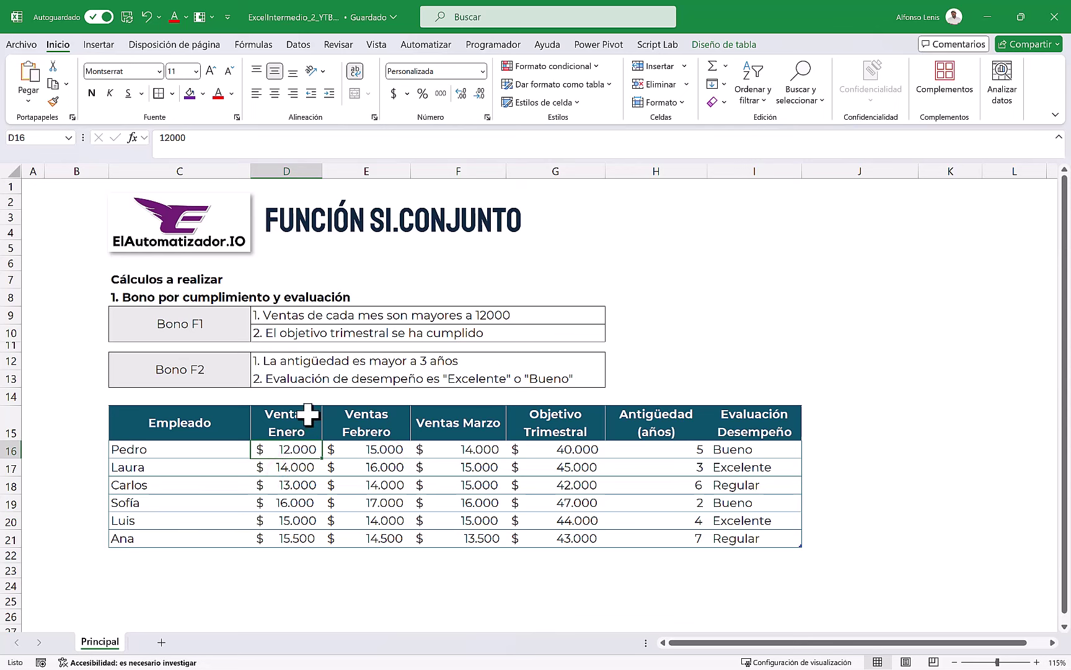
click(292, 451)
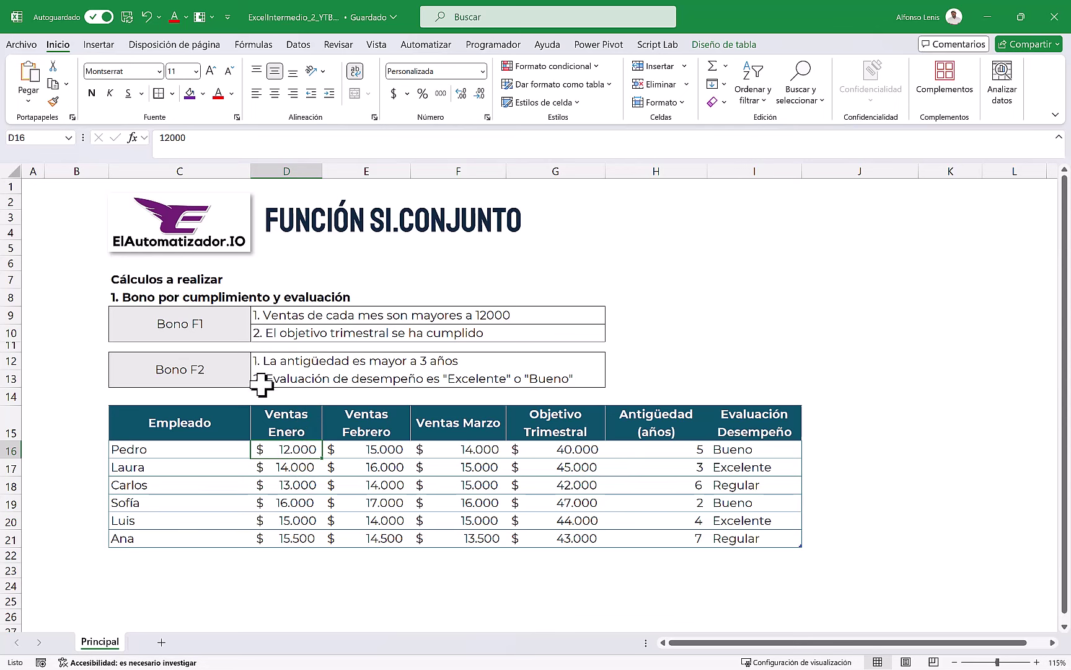
drag(256, 453, 303, 481)
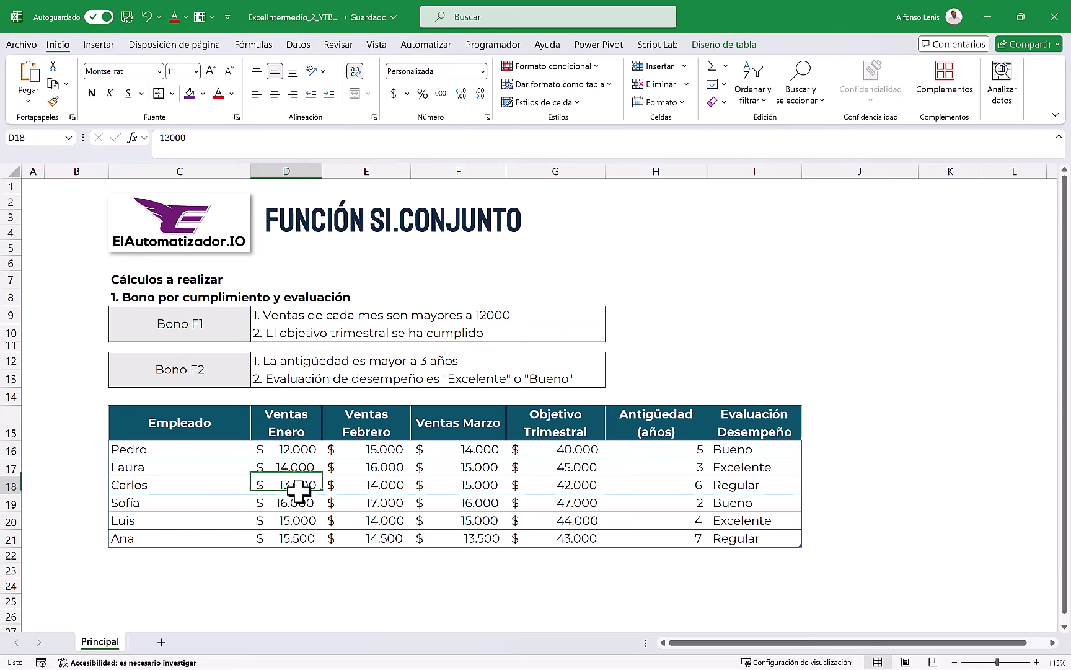
click(298, 453)
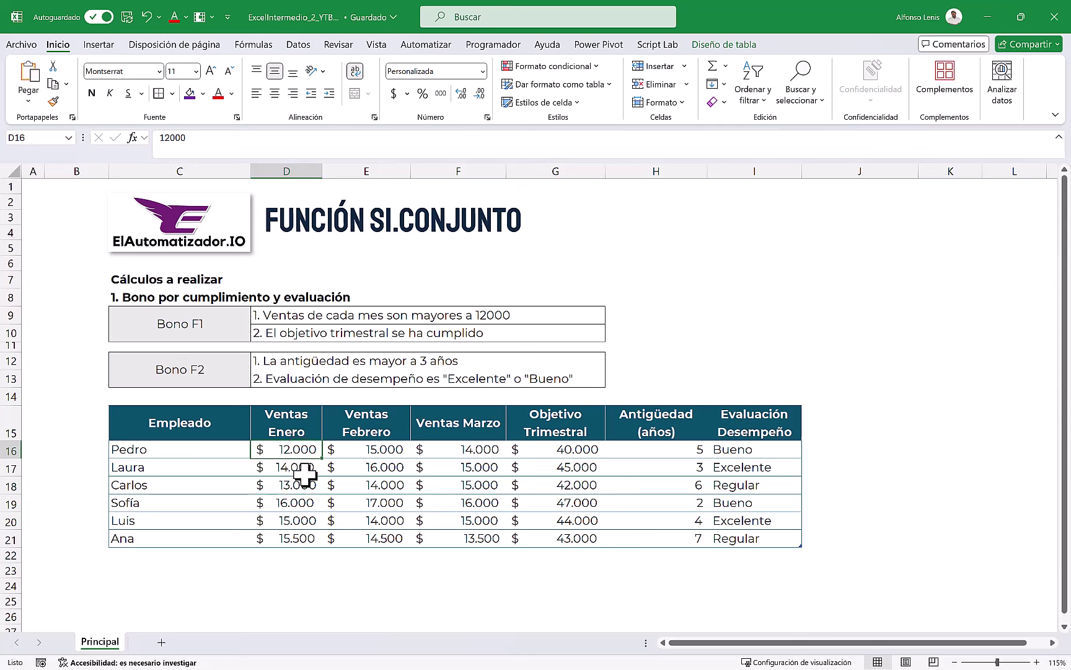
drag(185, 324, 562, 331)
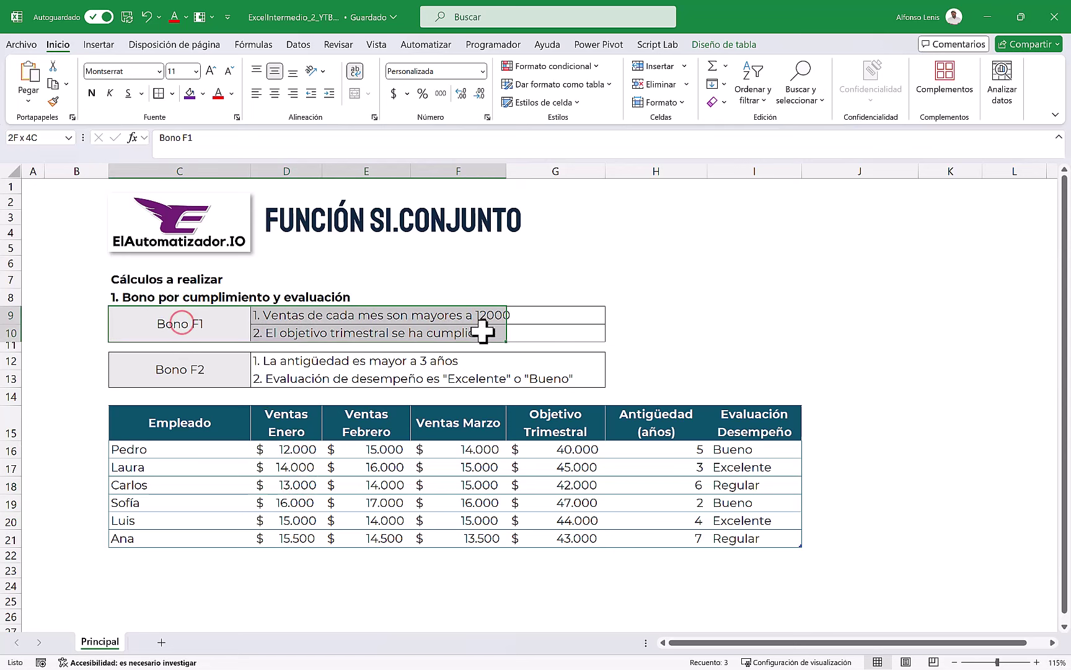
click(379, 457)
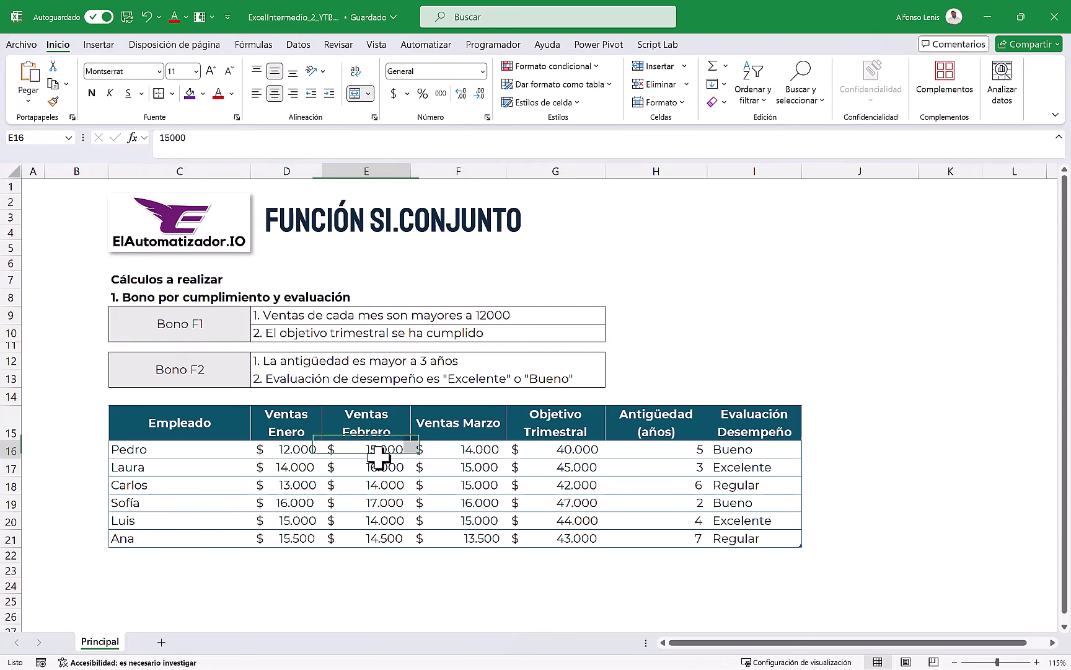
click(447, 450)
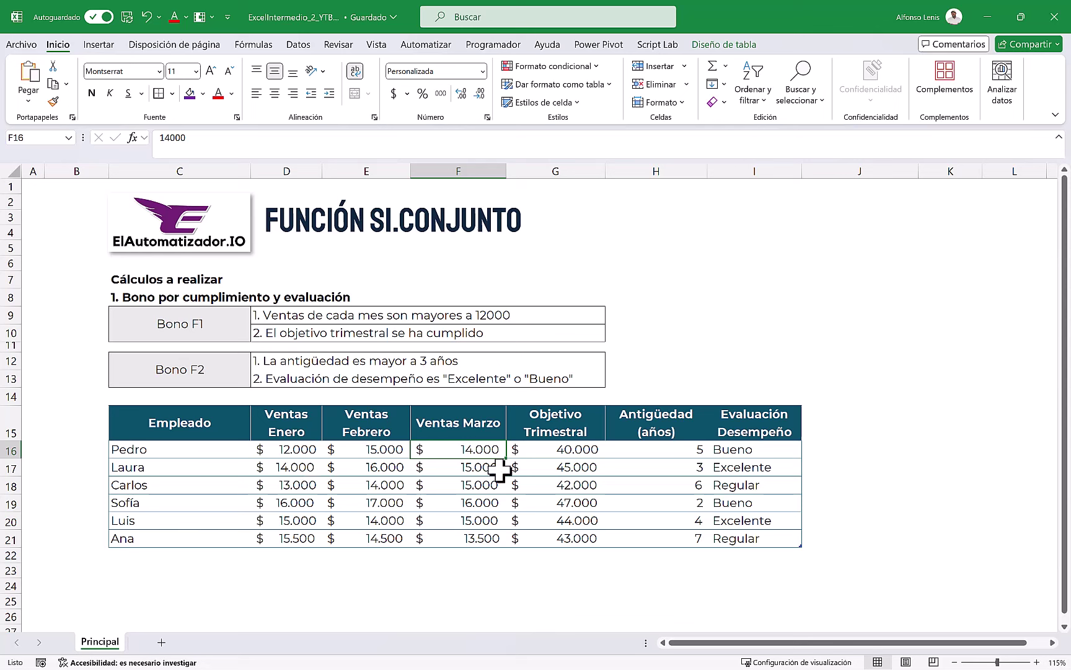
drag(297, 452, 459, 453)
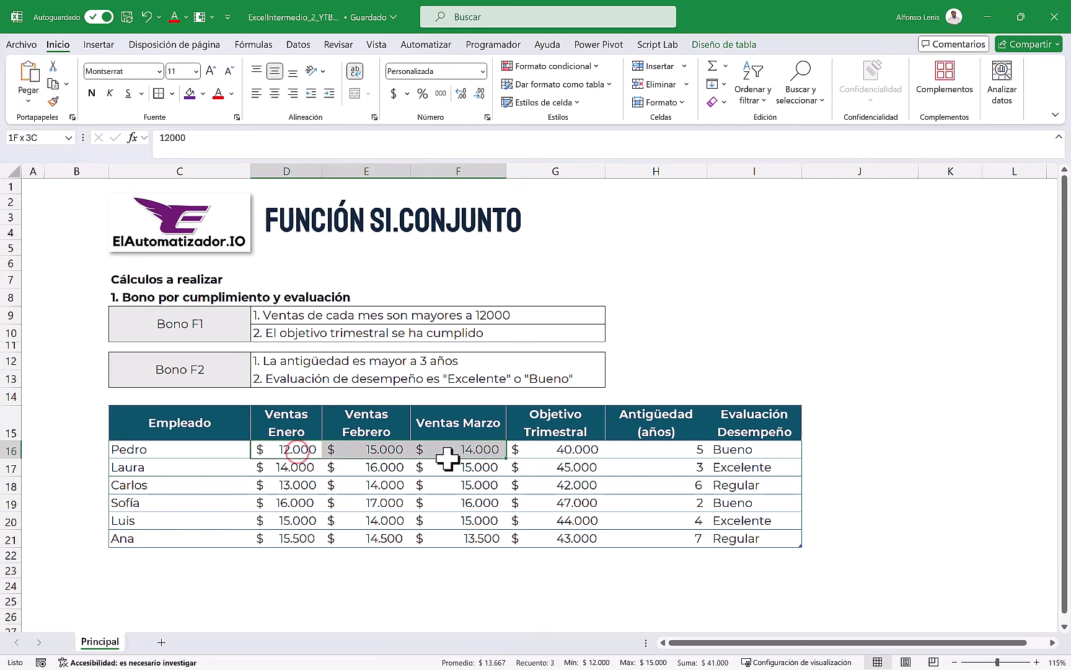
click(568, 453)
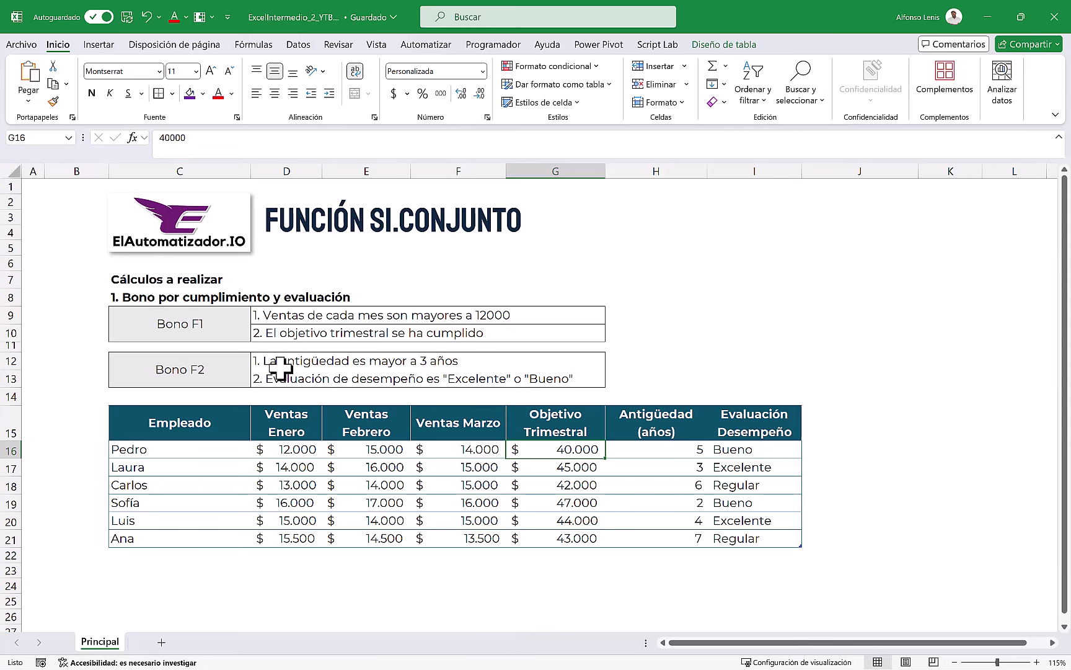
- Relate the Bono F2 conditions to the seniority H16:H21 and evaluation I16:I21 columns
drag(216, 366, 527, 366)
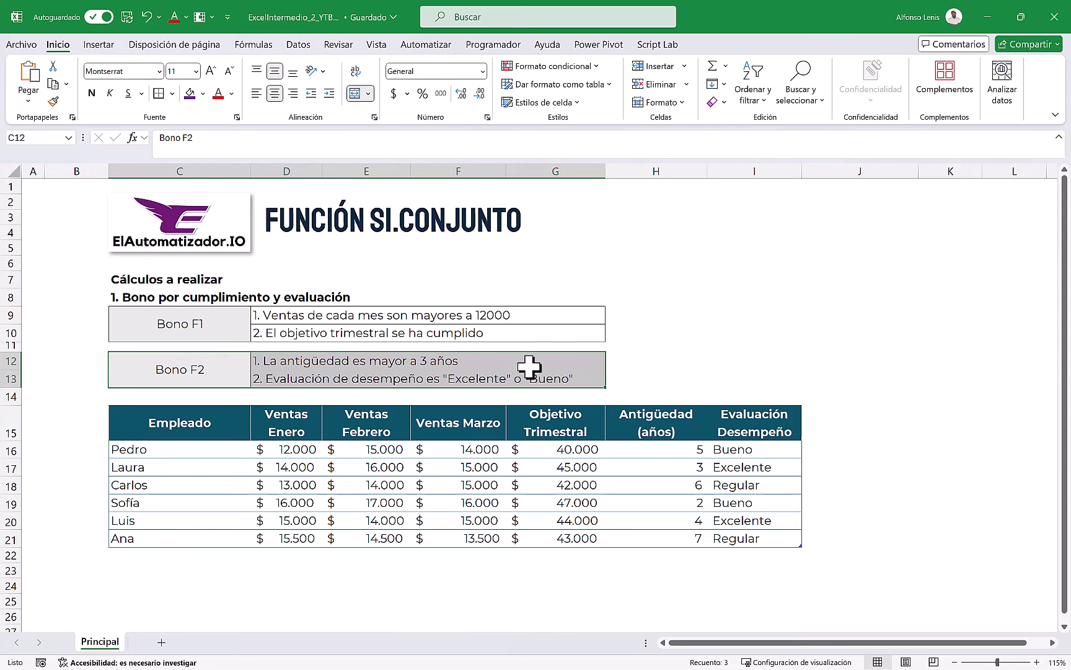
click(658, 449)
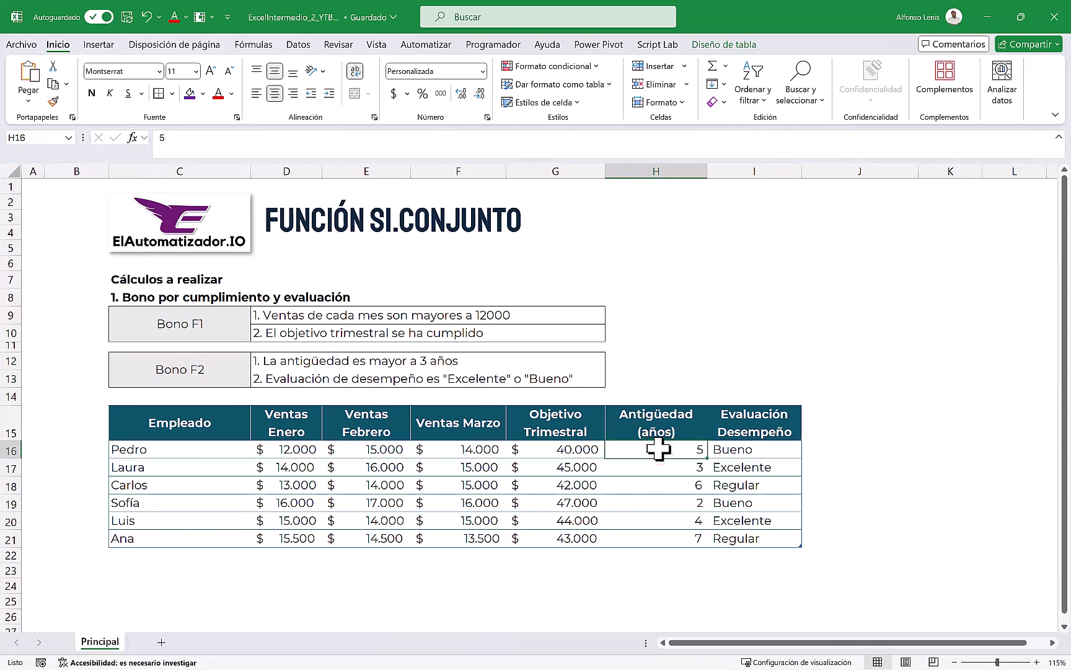
drag(659, 449, 669, 538)
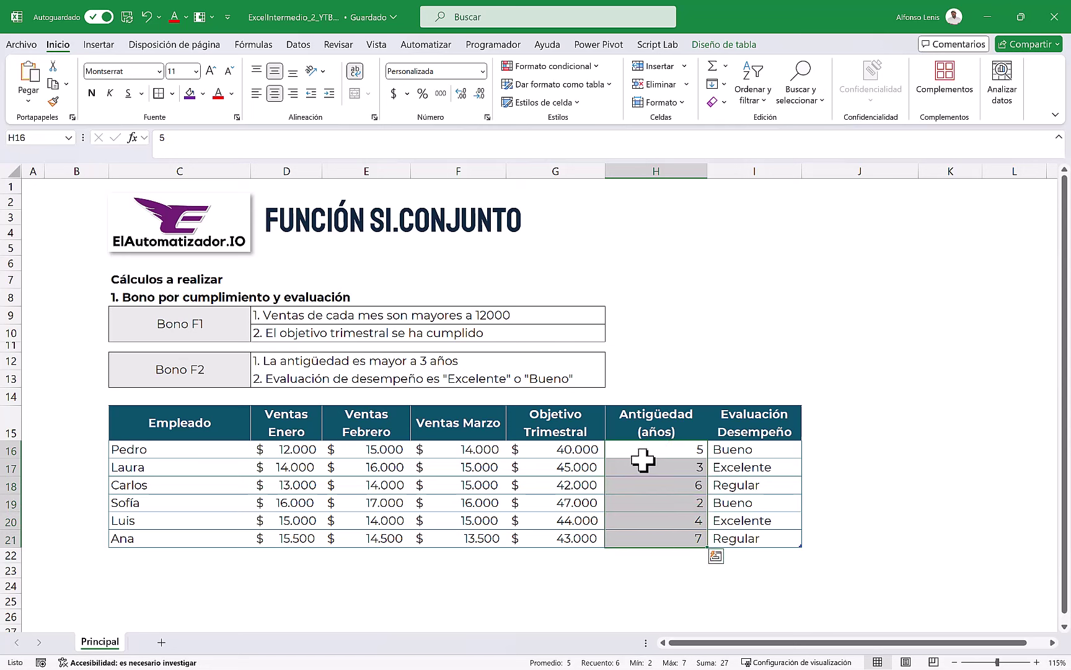
drag(763, 479, 761, 535)
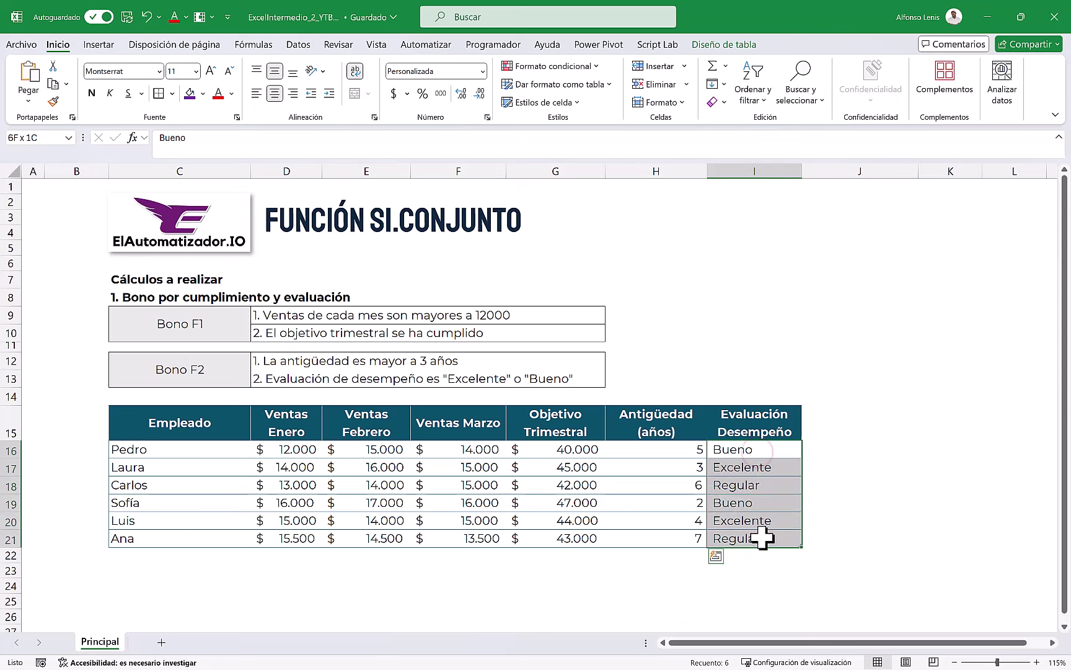
drag(665, 425, 748, 513)
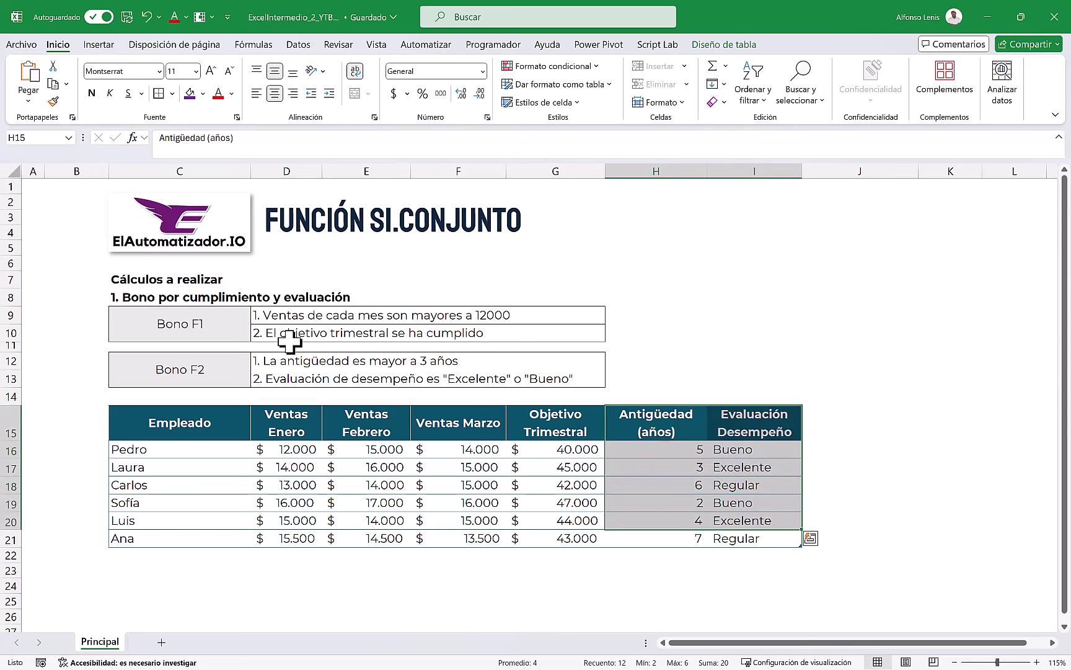
drag(284, 360, 560, 372)
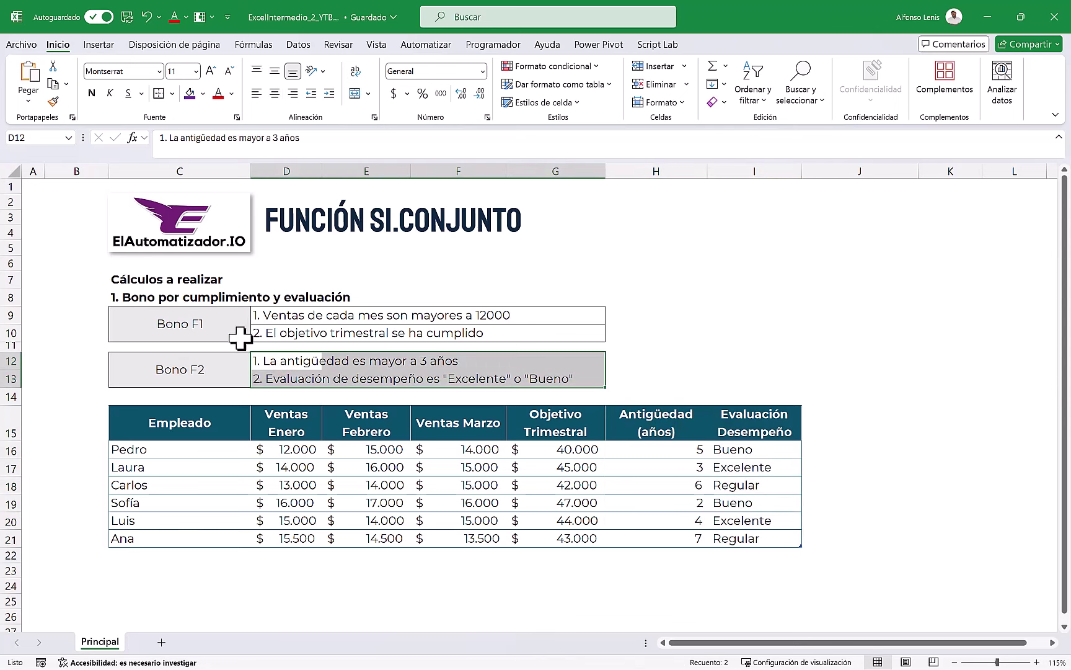
click(205, 368)
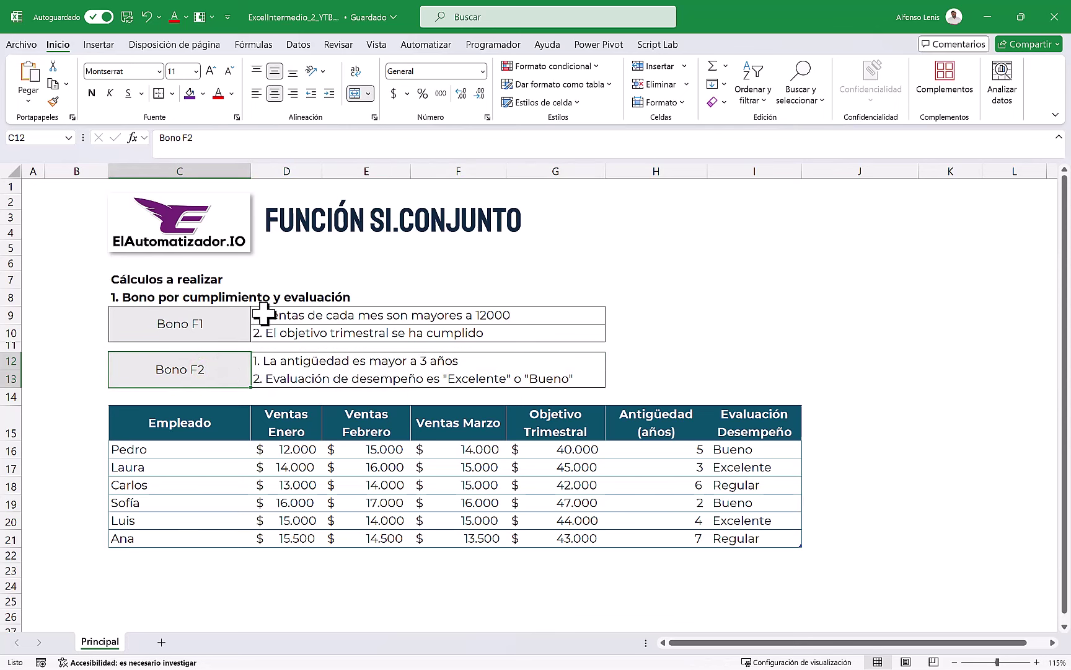
drag(260, 314, 531, 332)
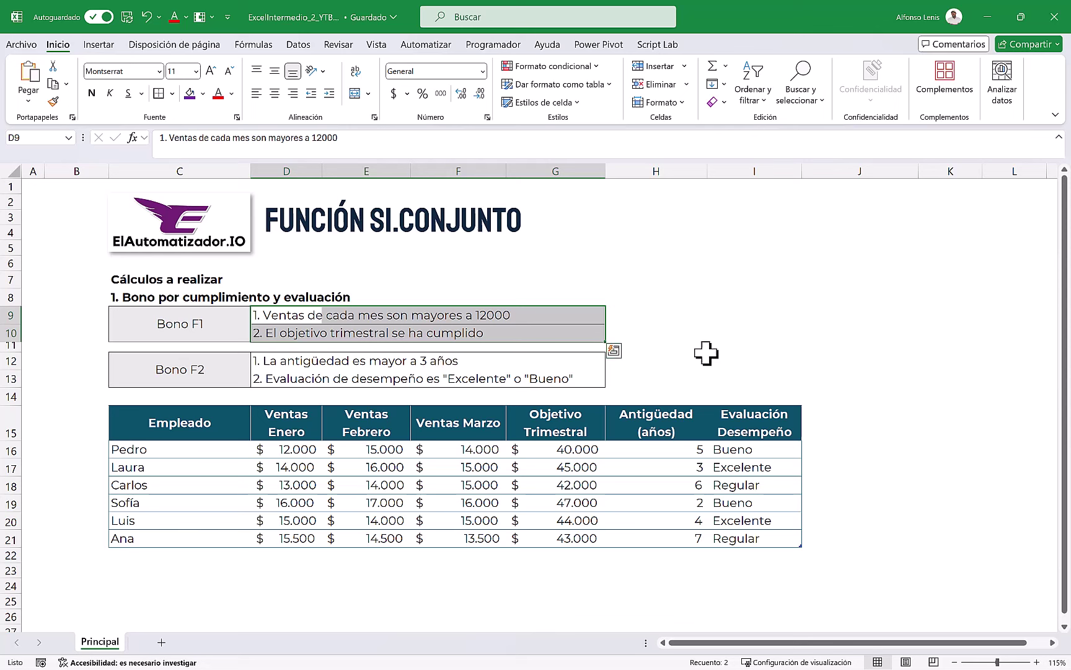
click(833, 447)
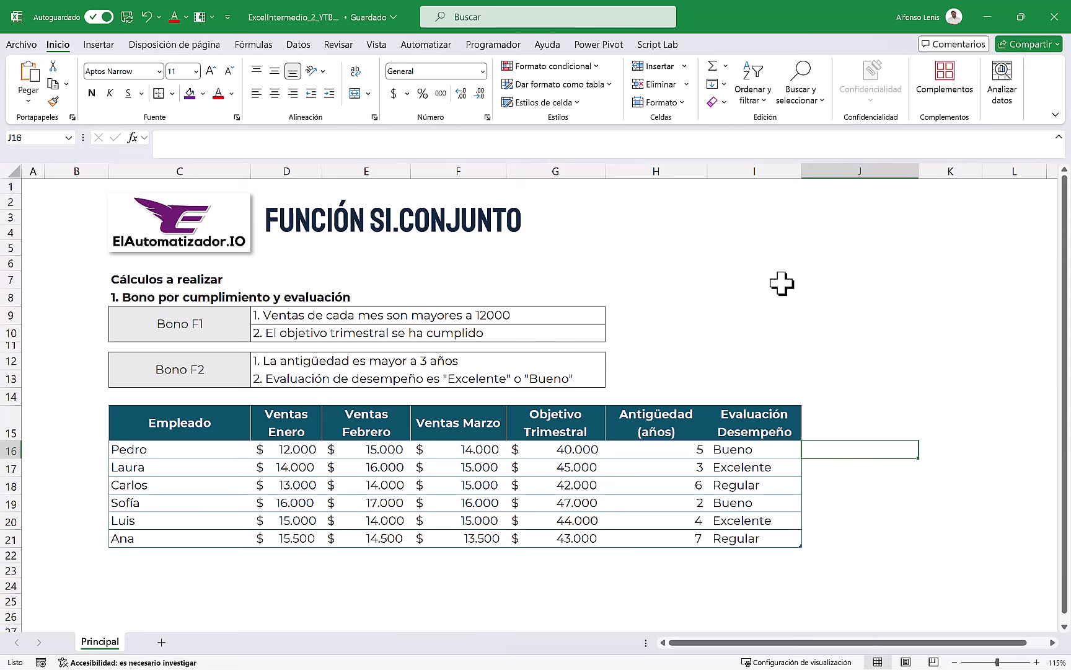
- Copy the 'Bono por cumplimiento y evaluación' title from C8 and paste it as the J15 header
click(191, 293)
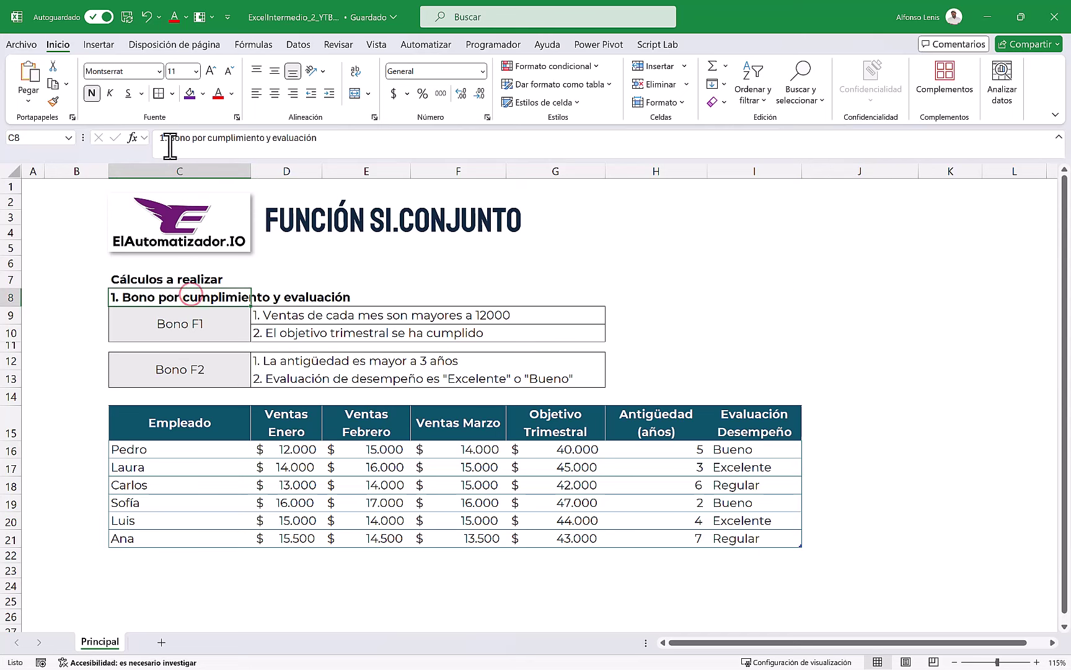
drag(170, 138, 359, 138)
key(ctrl+c)
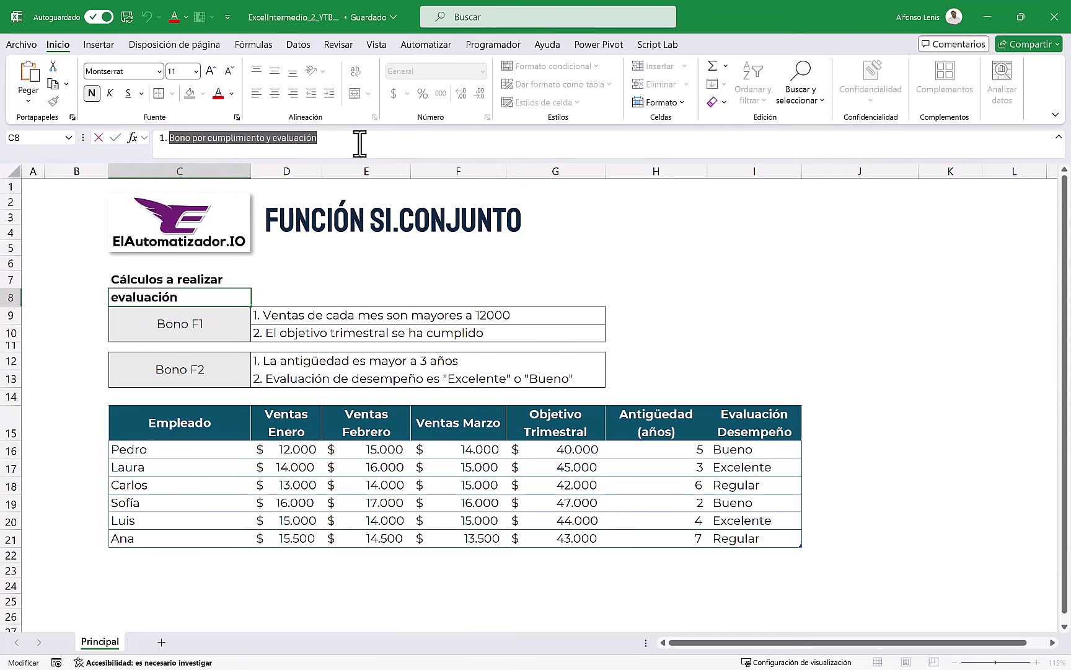
click(839, 423)
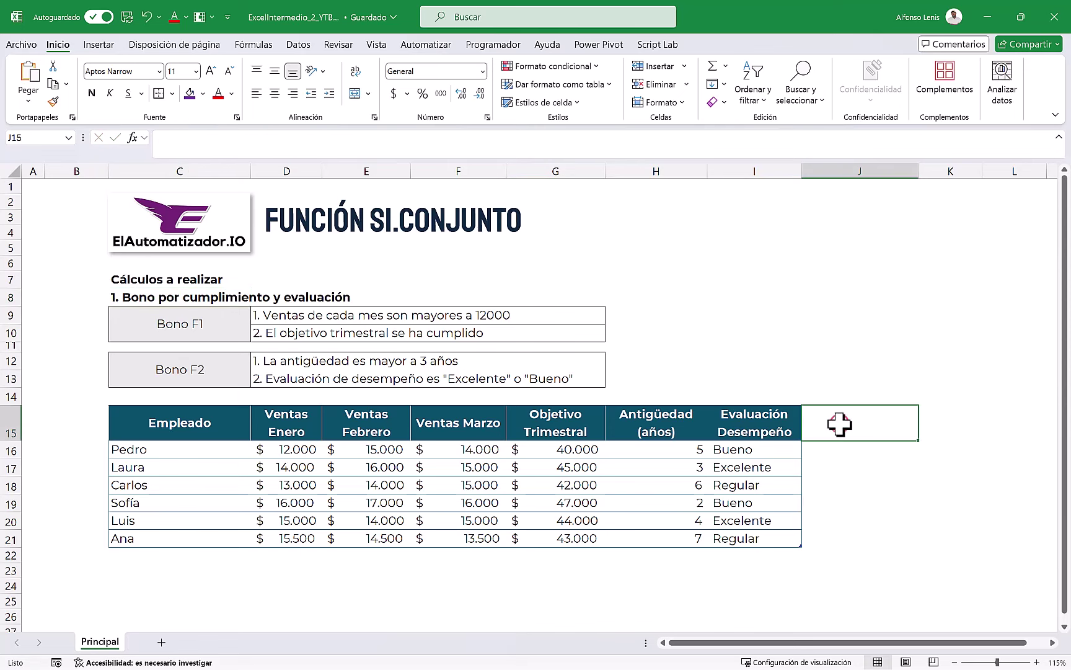
key(ctrl+v)
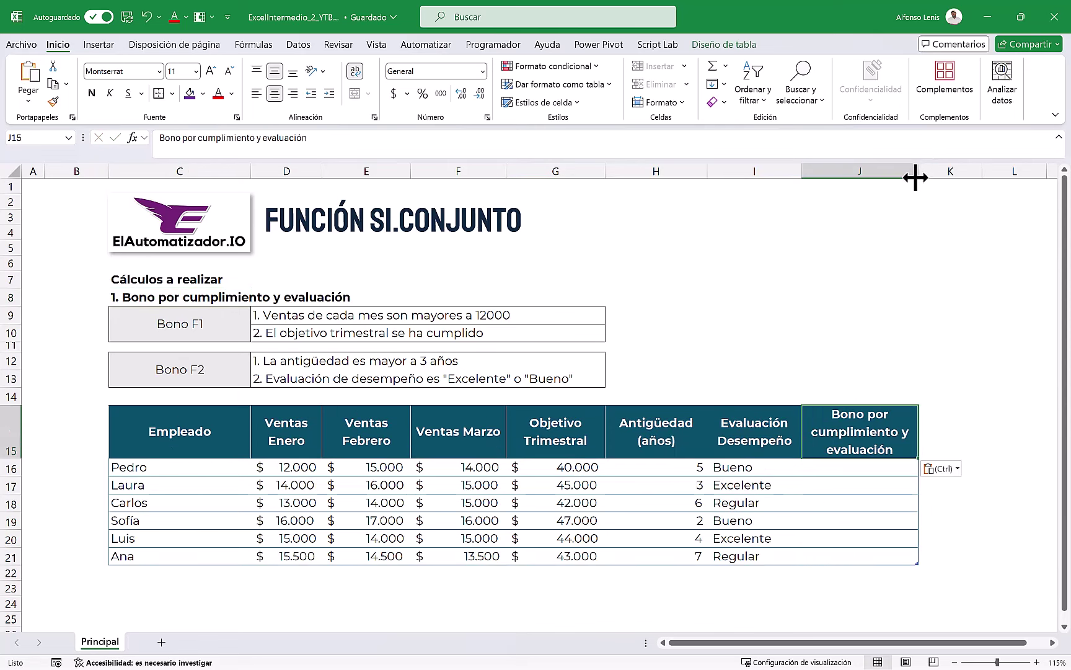
- Widen column J to fit the header, fill it purple, and select J16
drag(916, 178, 943, 178)
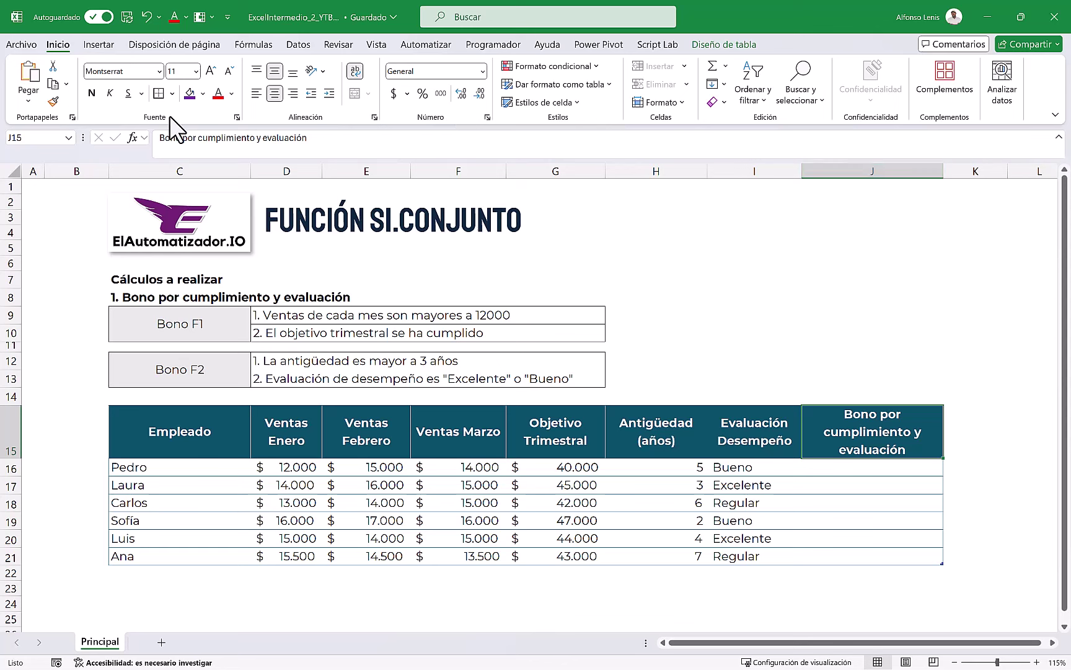
click(188, 93)
click(880, 469)
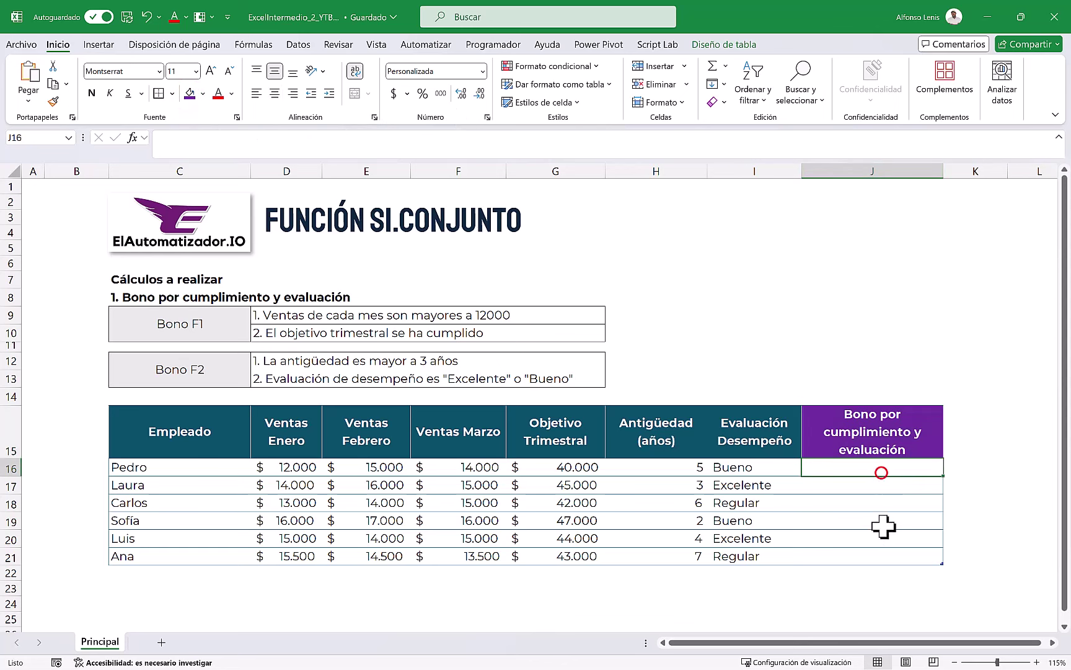
click(875, 553)
click(871, 470)
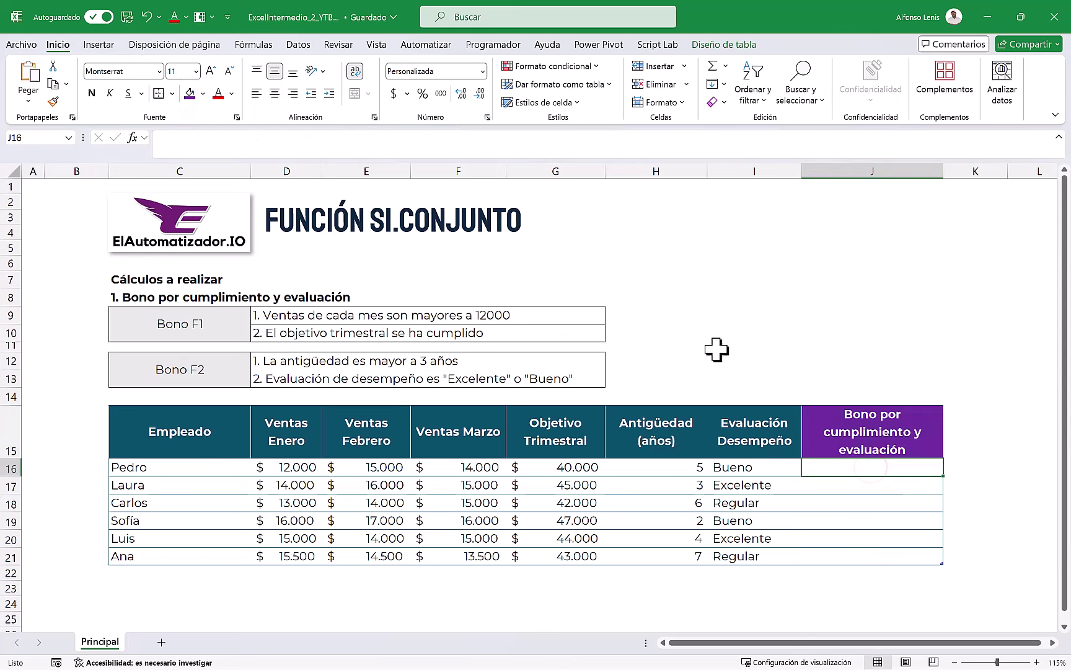
click(858, 467)
click(359, 142)
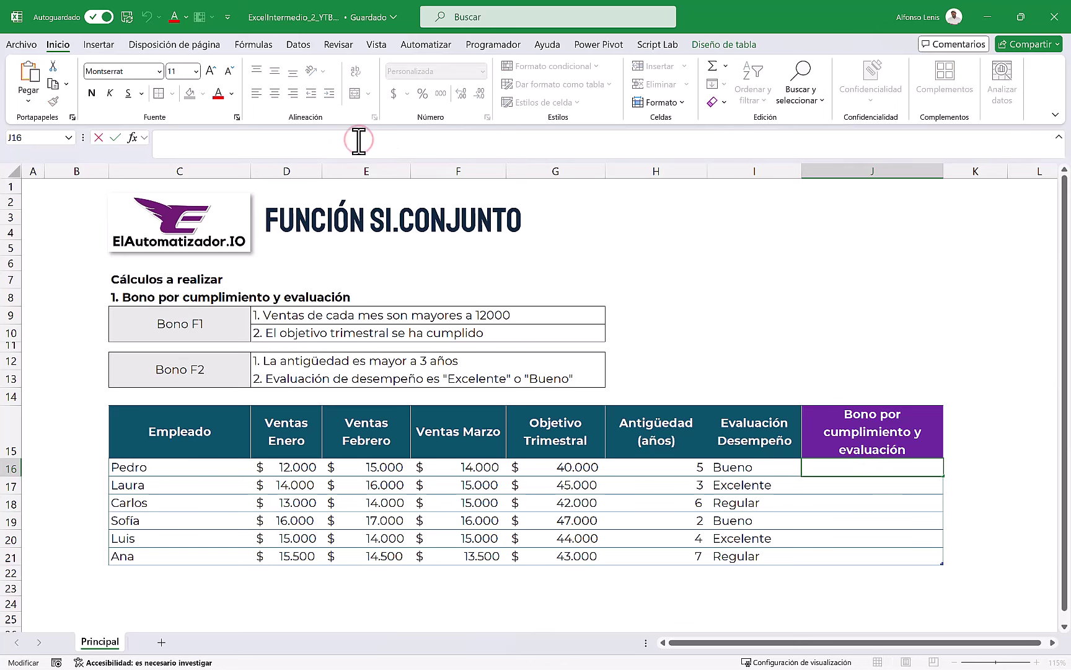
- In J16 enter =SI.CONJUNTO(Y( with D16>12000, E16>12000 and F16>12000 as conditions
text(=)
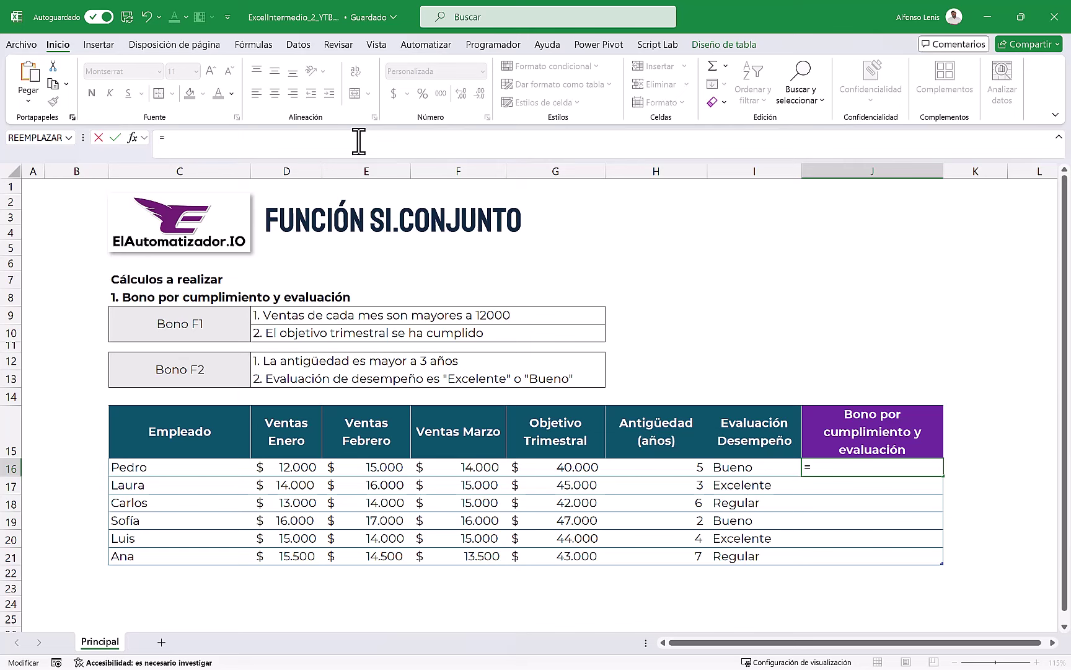
text(SI.)
key(Tab)
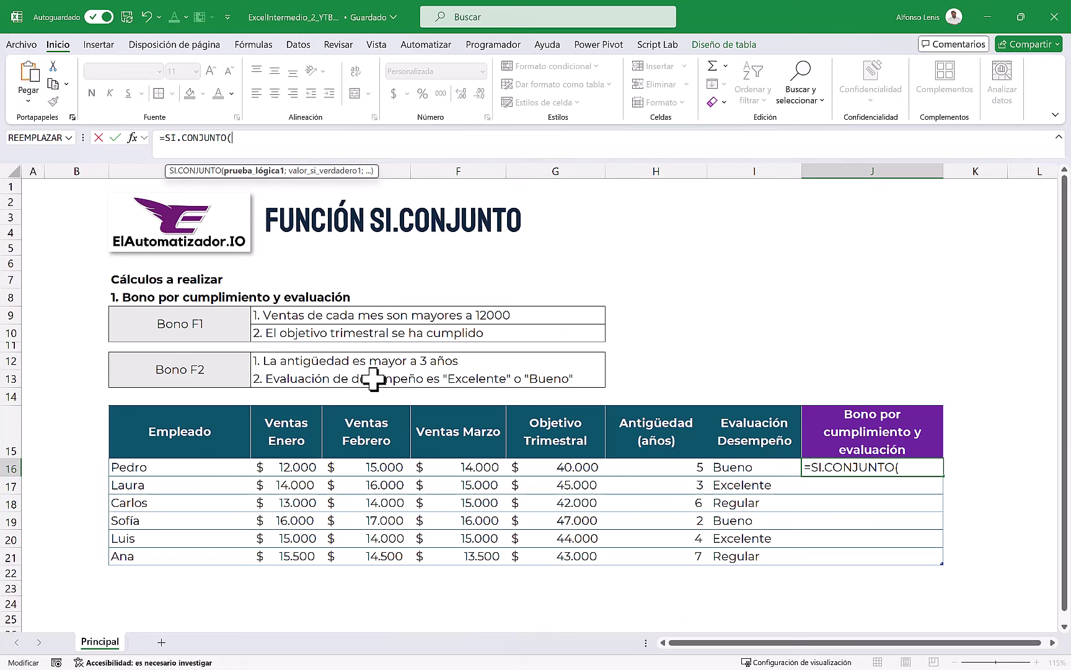
text(Y)
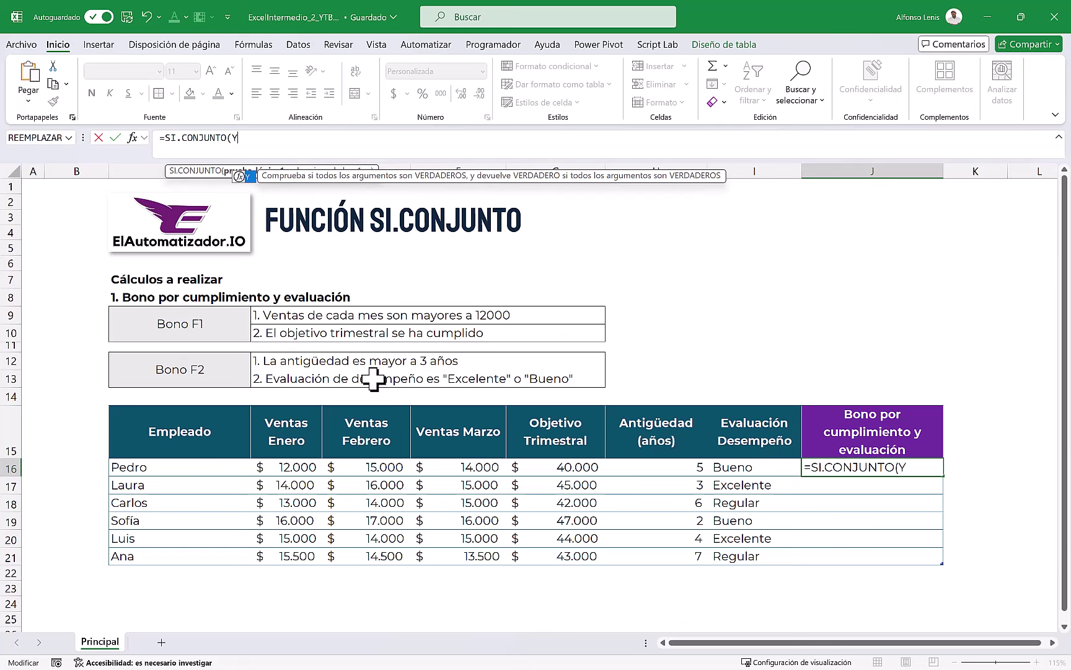
text(()
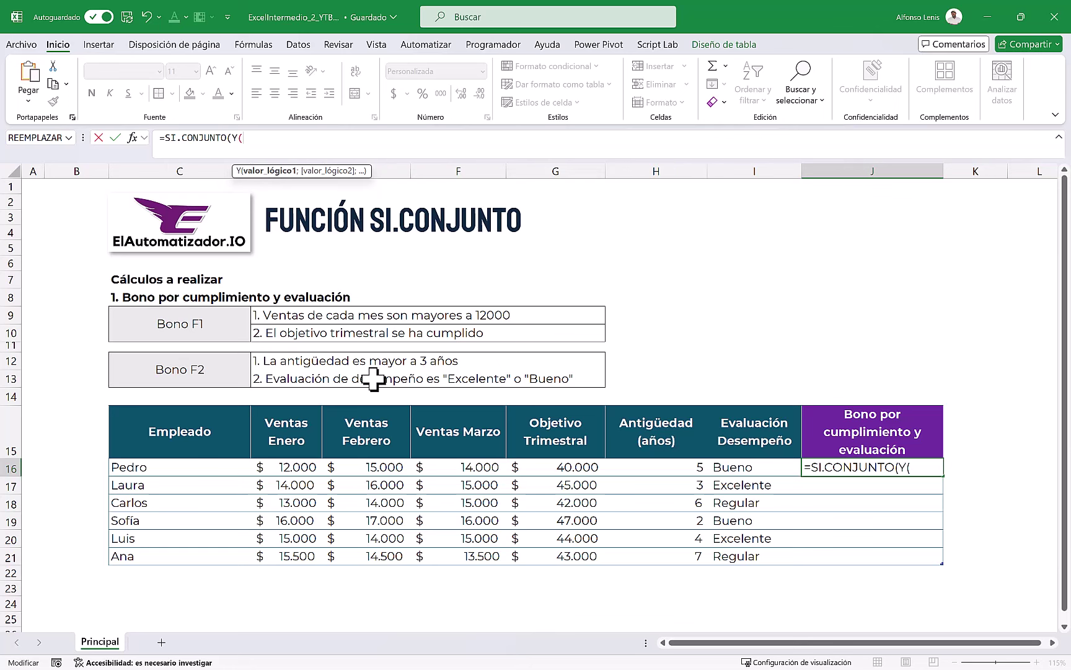
click(282, 469)
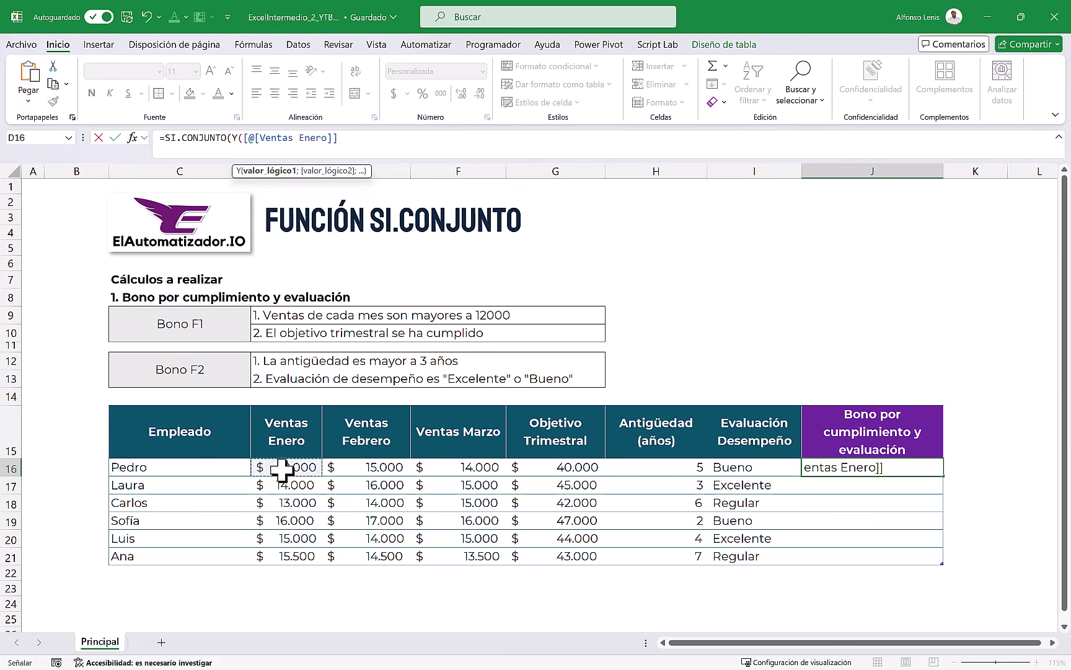
text(>12000)
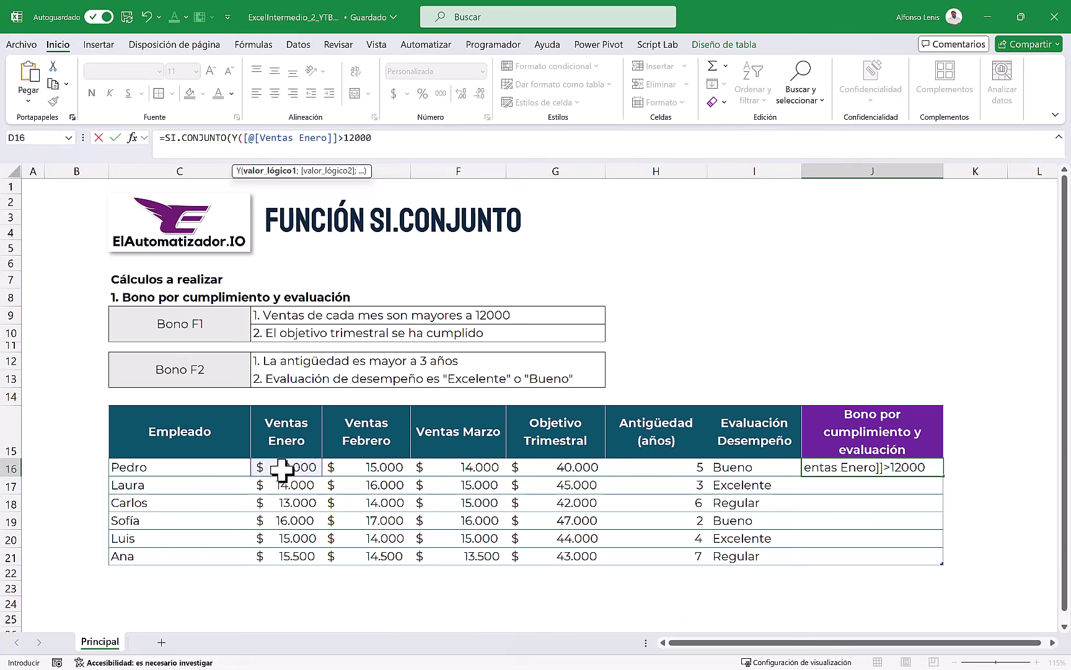
text(;)
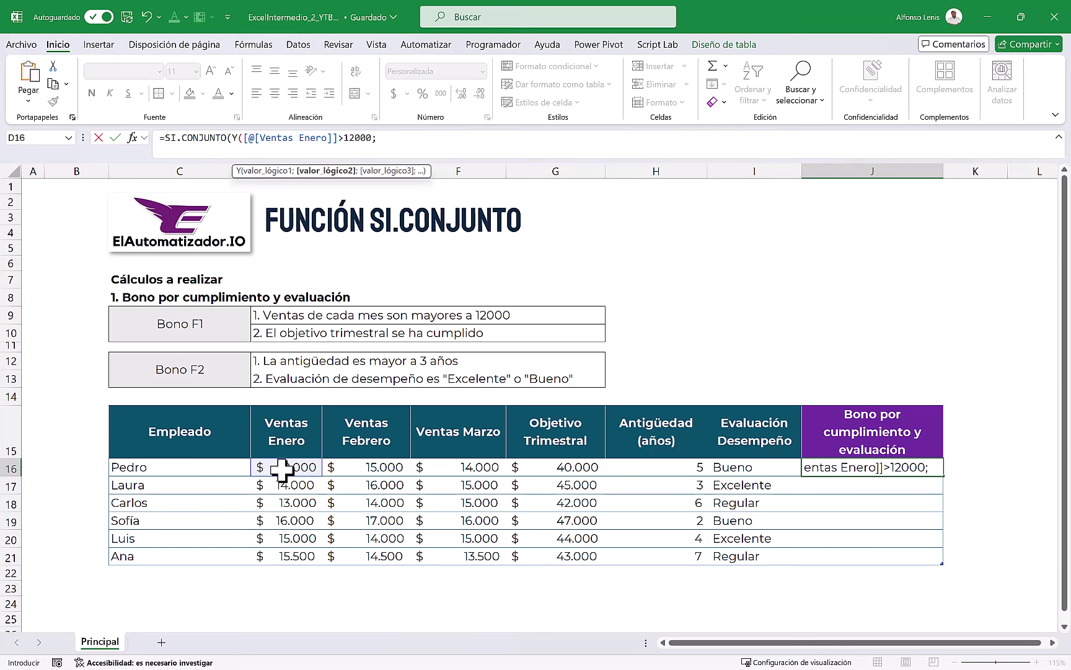
click(371, 468)
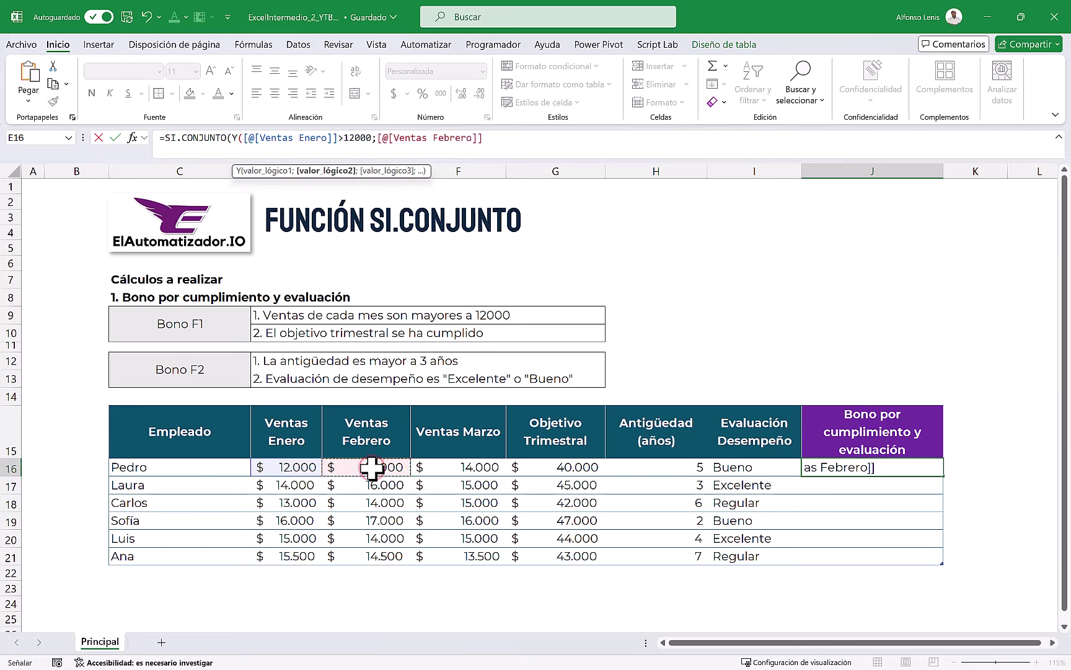
text(>120)
text(00;)
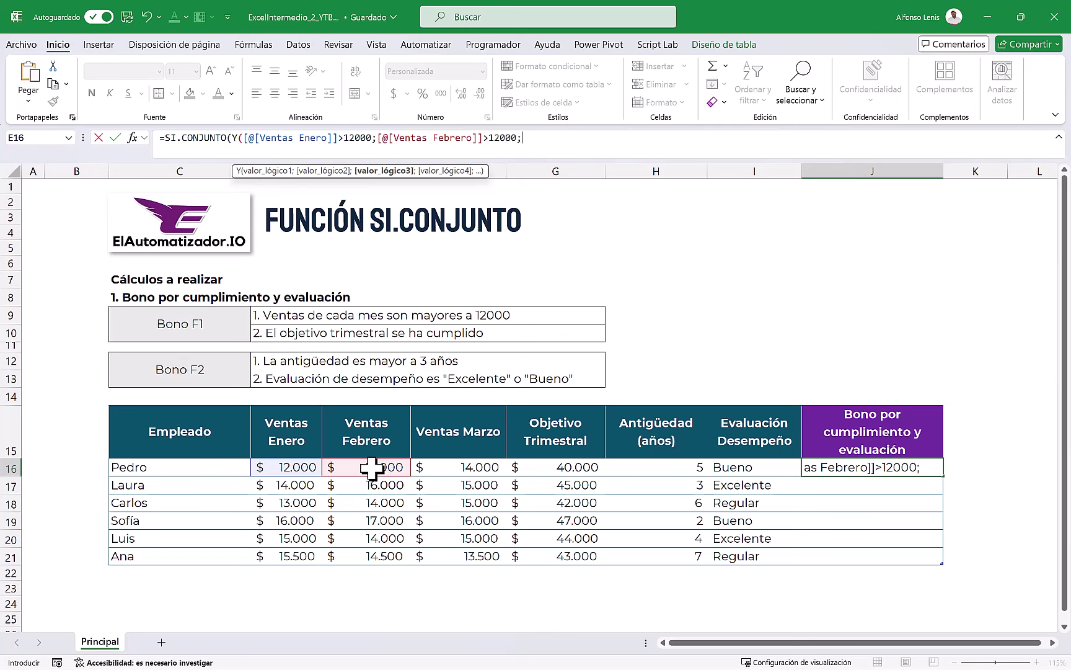
click(478, 469)
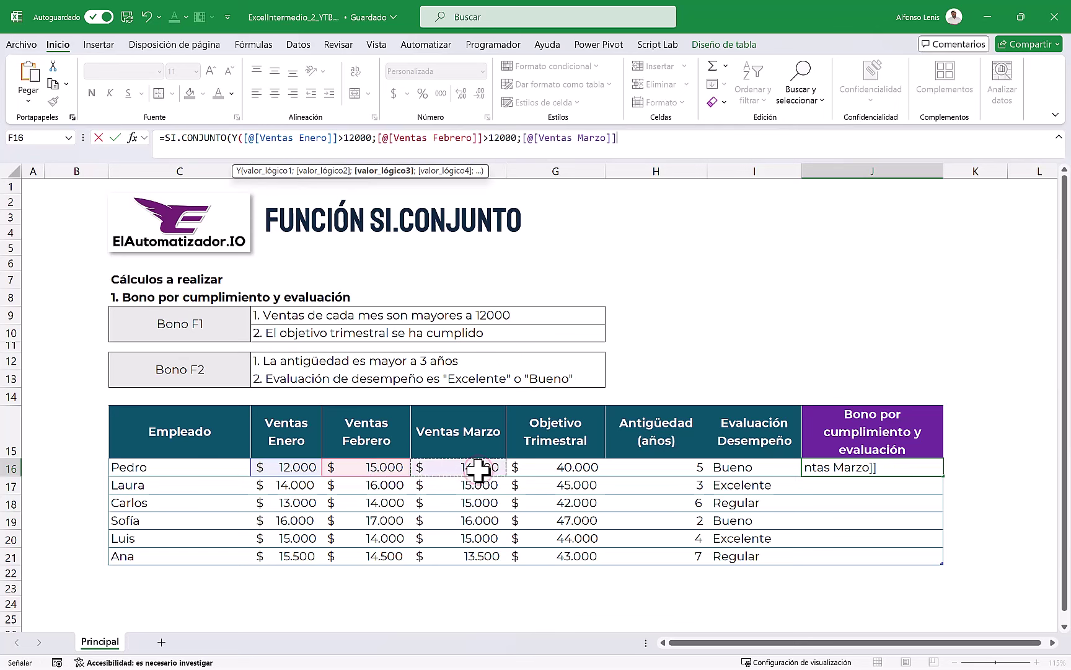
text(>12)
text(000)
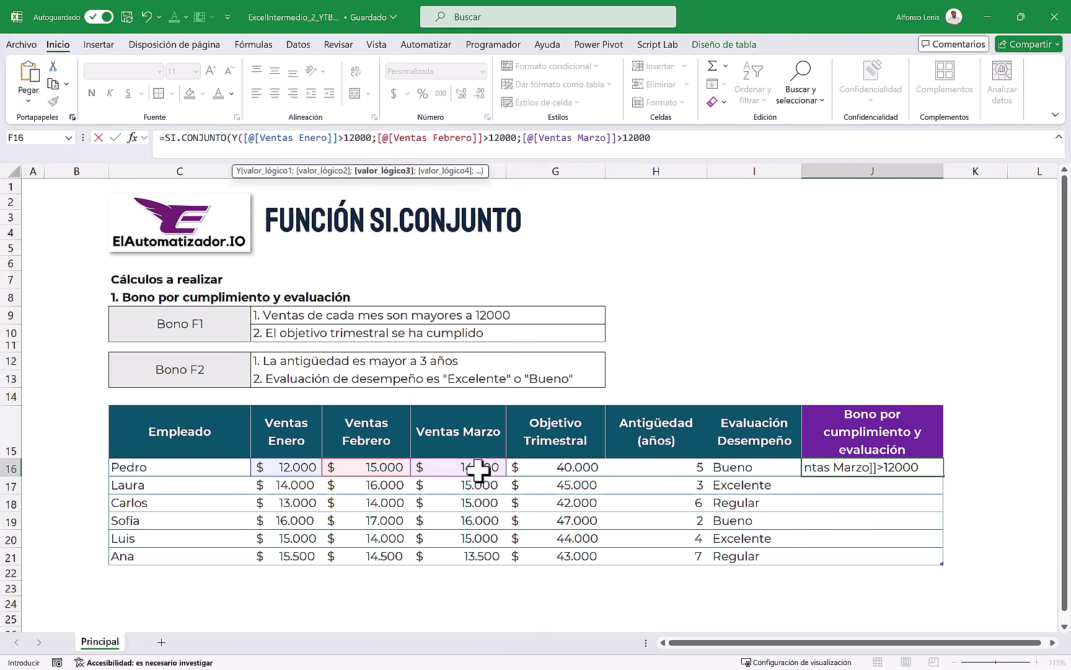
text(;)
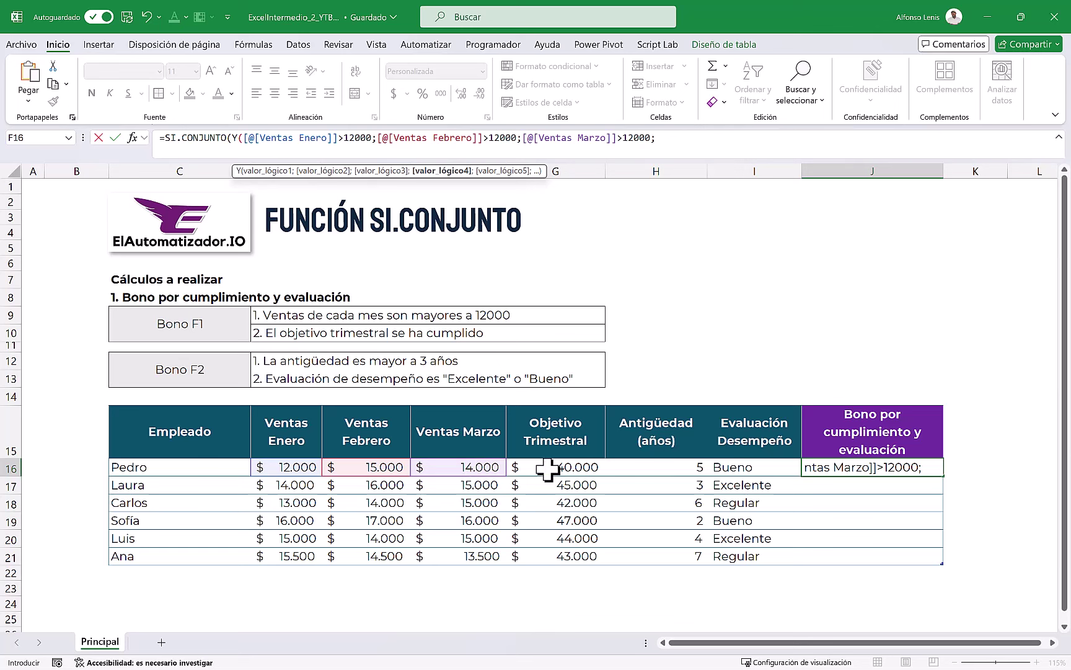
- Add the condition SUMA(D16:F16)>=G16 (Objetivo Trimestral) and expand the formula bar
text(SUM)
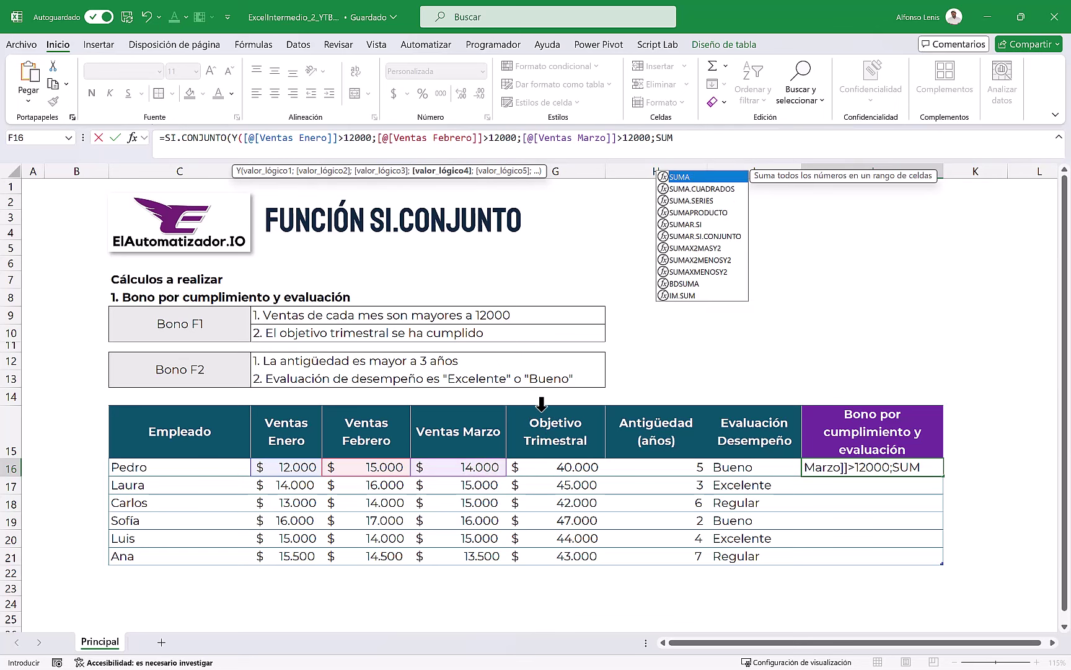
text(A()
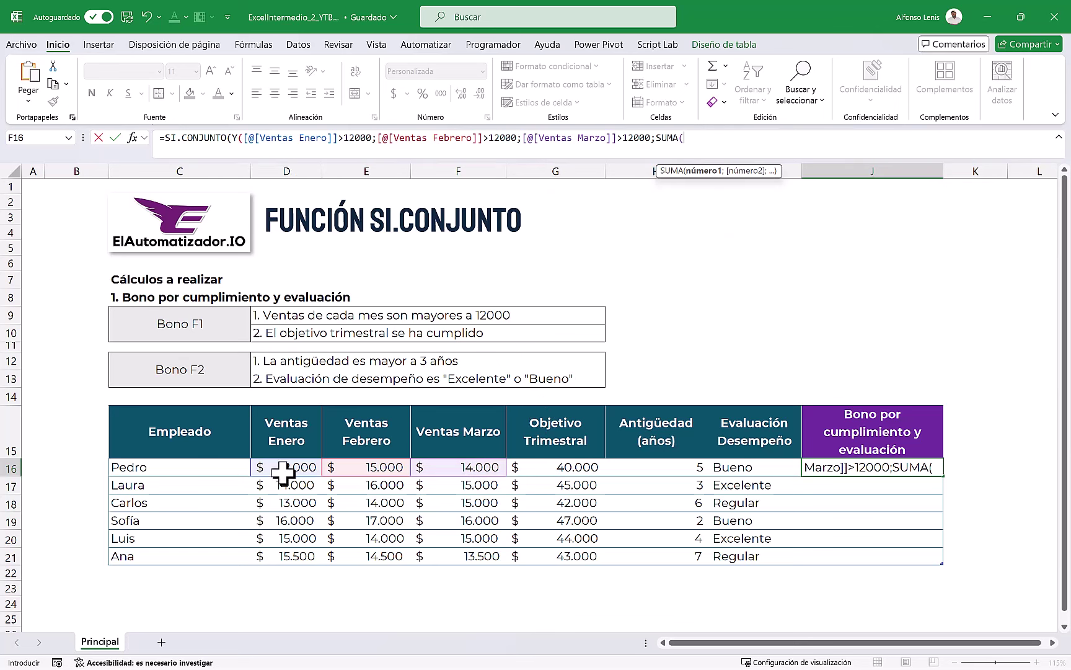
drag(279, 470, 453, 468)
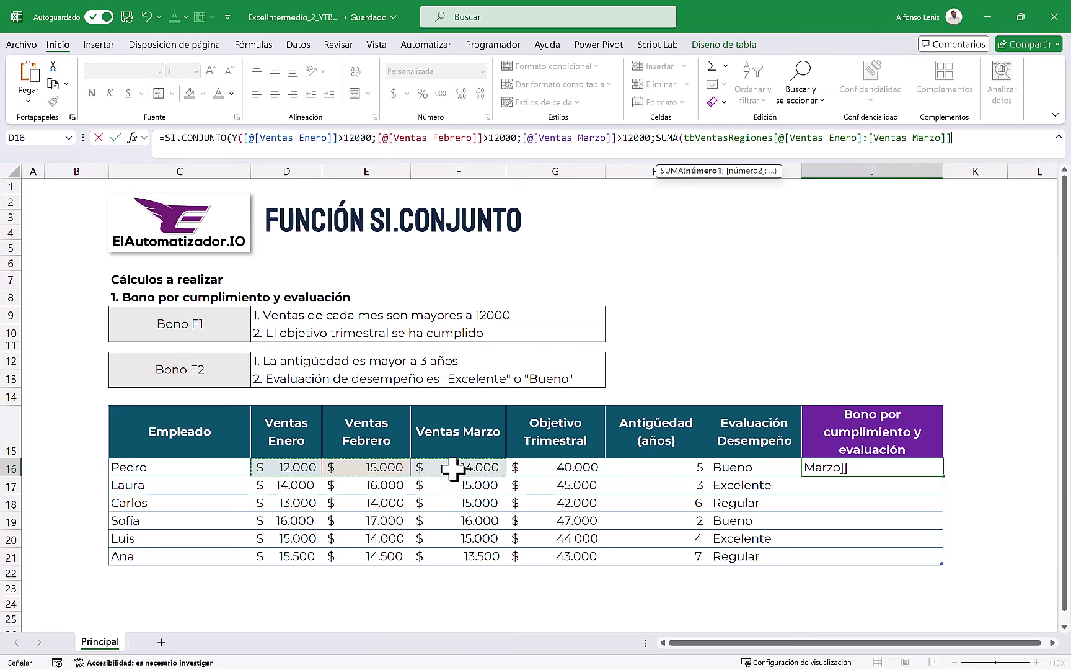
text())
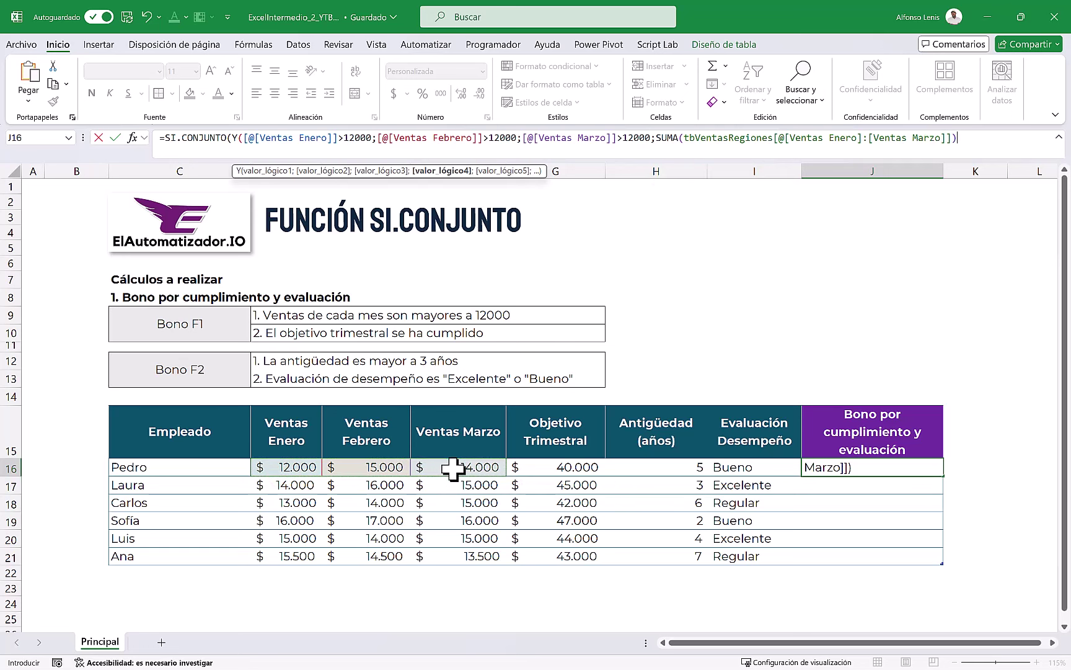
text(>)
text(=)
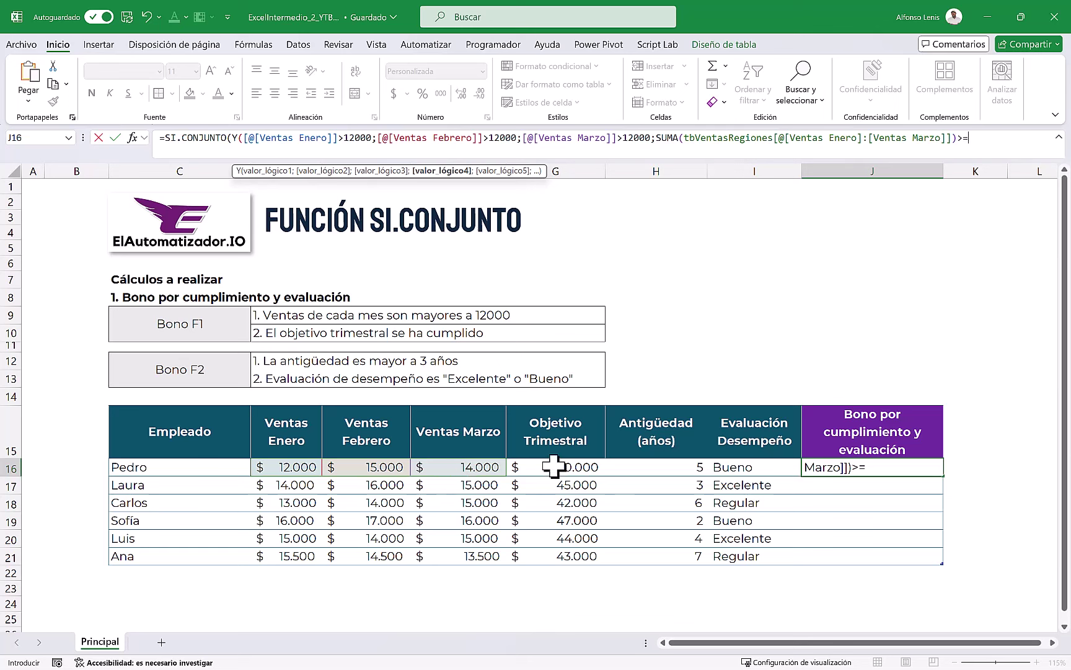
click(553, 467)
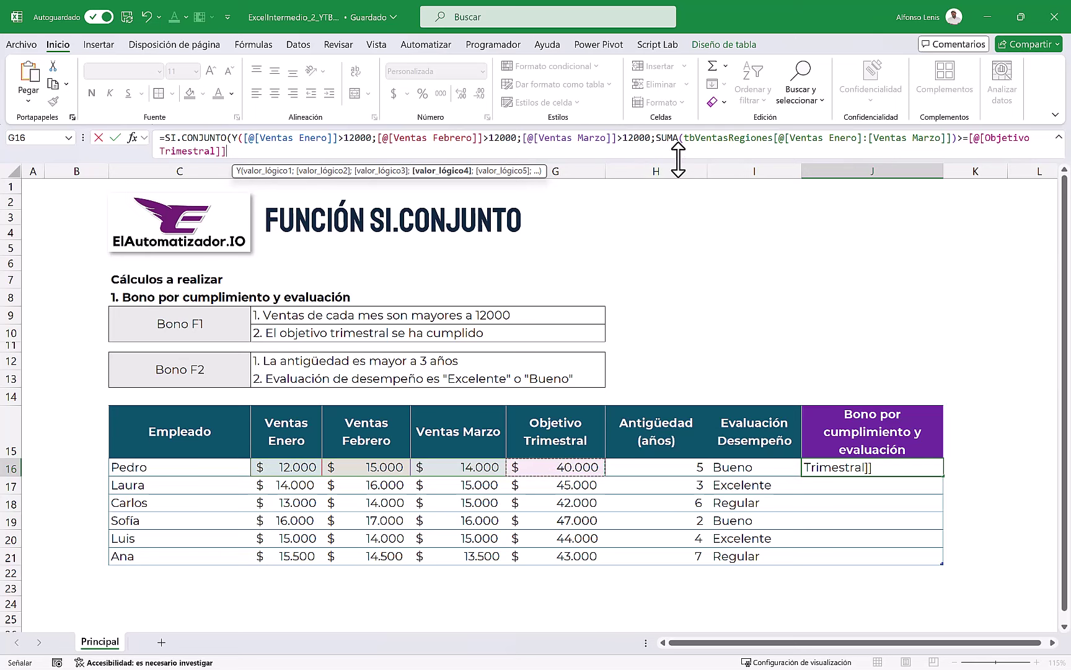
mouse_move(676, 160)
mouse_down()
mouse_move(674, 232)
mouse_move(670, 223)
mouse_up()
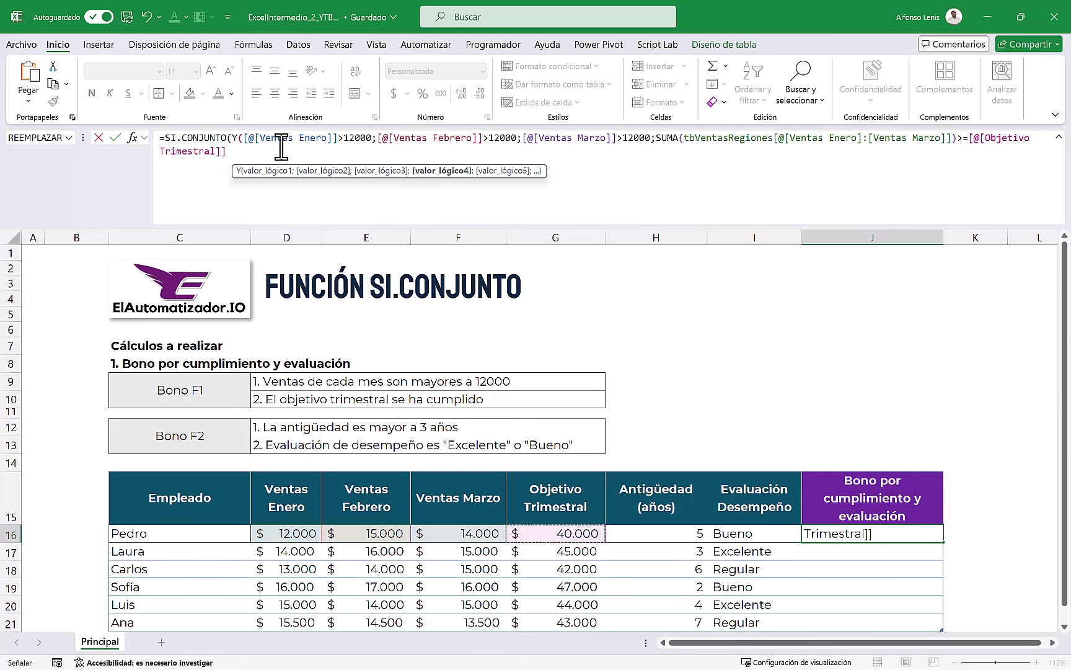
- Move the Y test onto its own line in the formula and close it with ');'
click(232, 139)
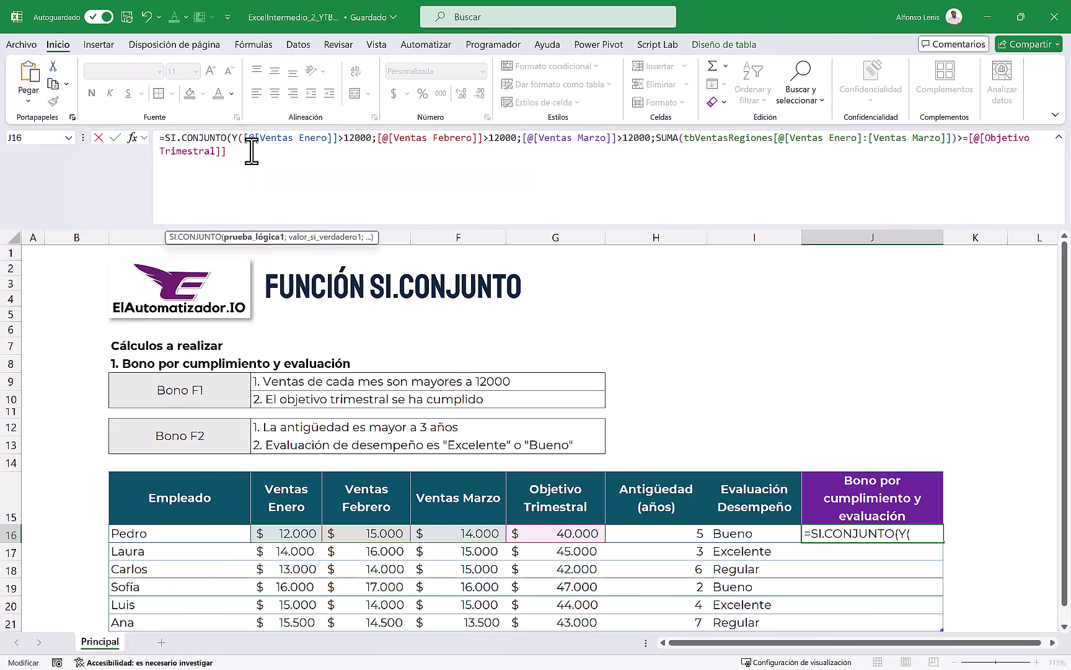
key(alt+Return)
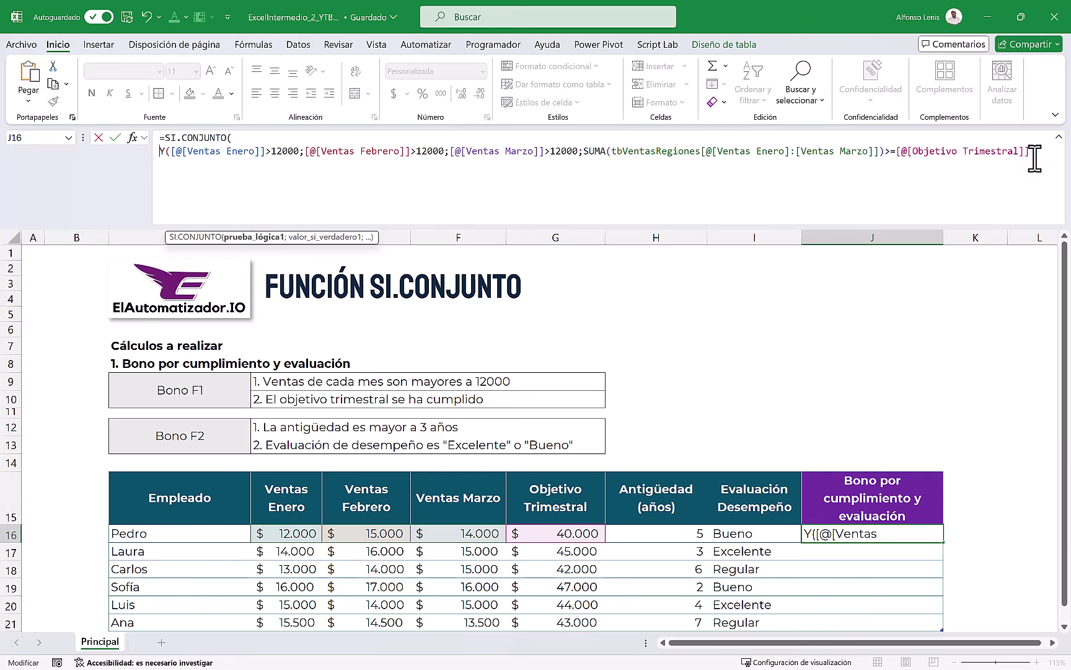
click(1035, 155)
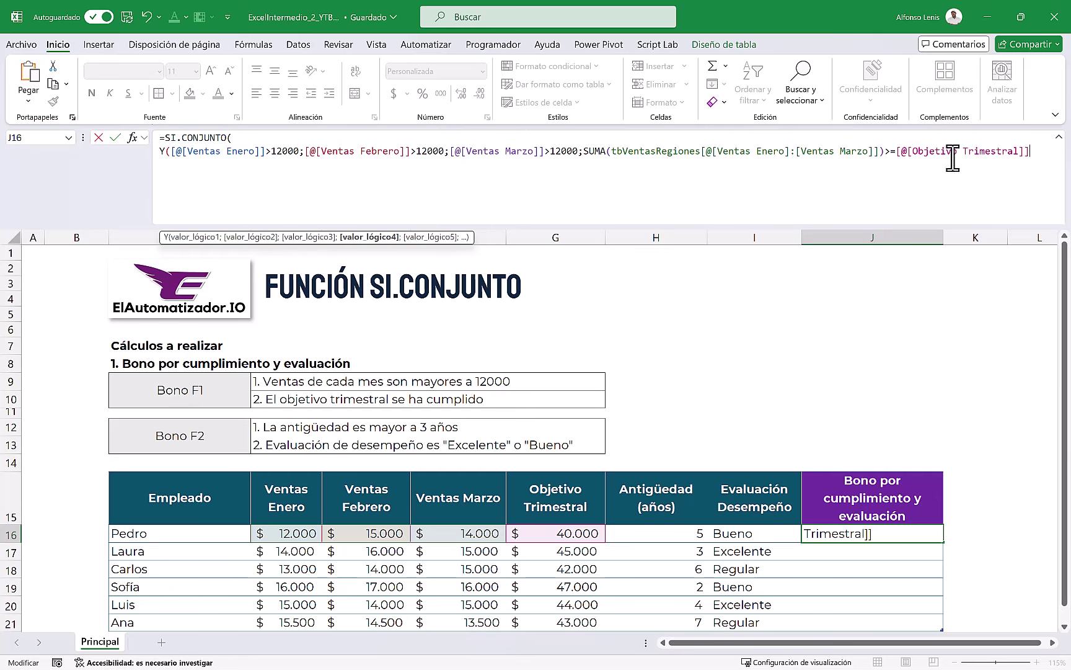
text(;)
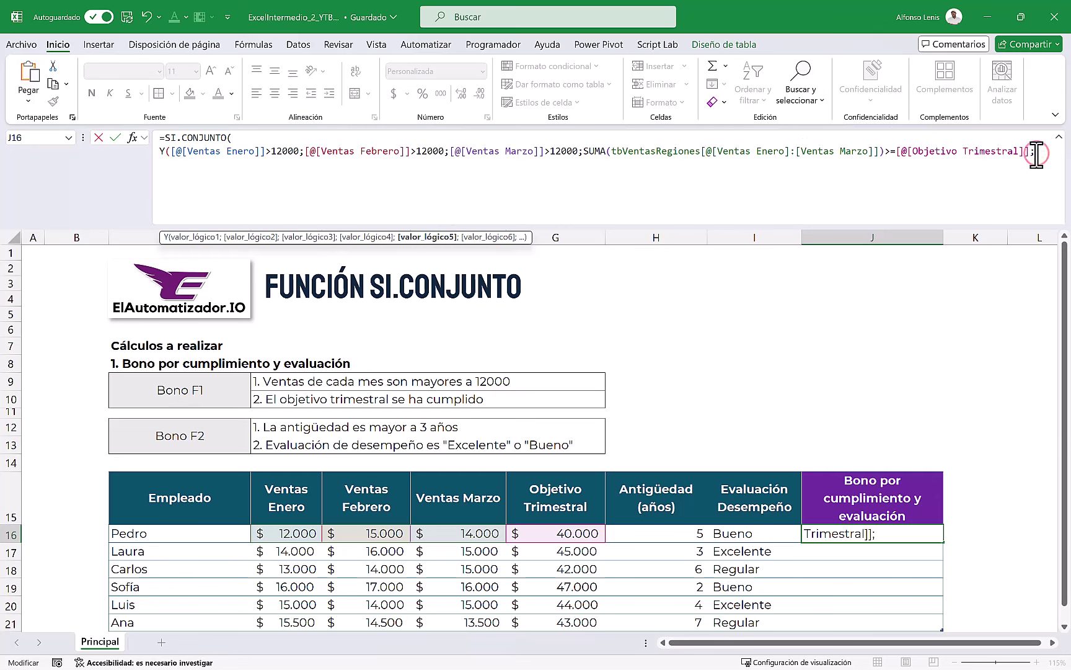
key(BackSpace)
text())
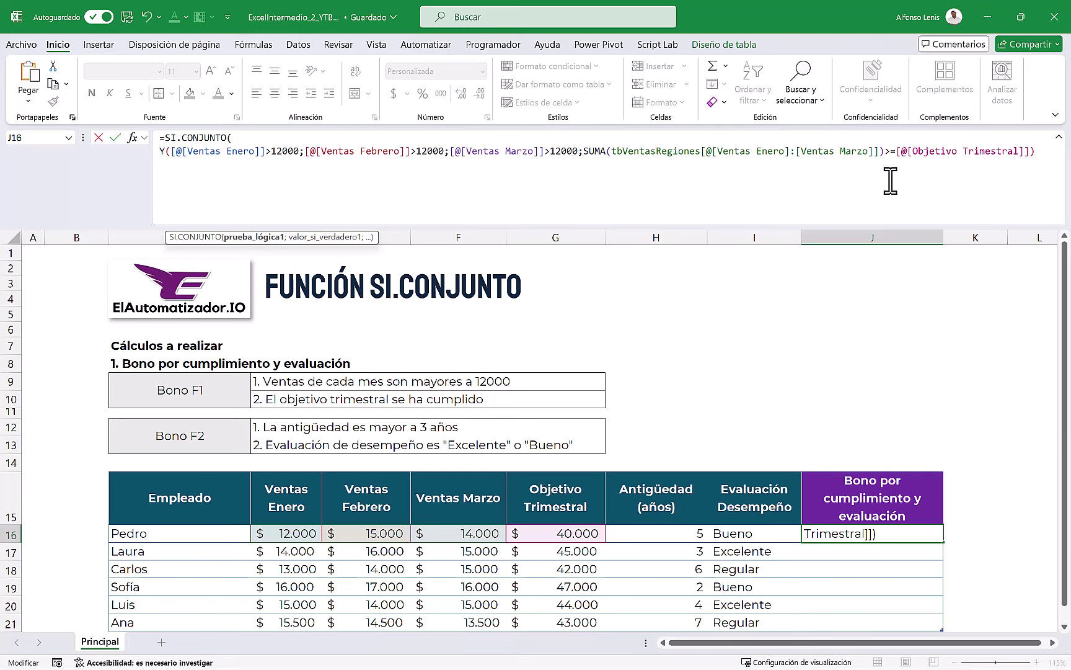
text(;)
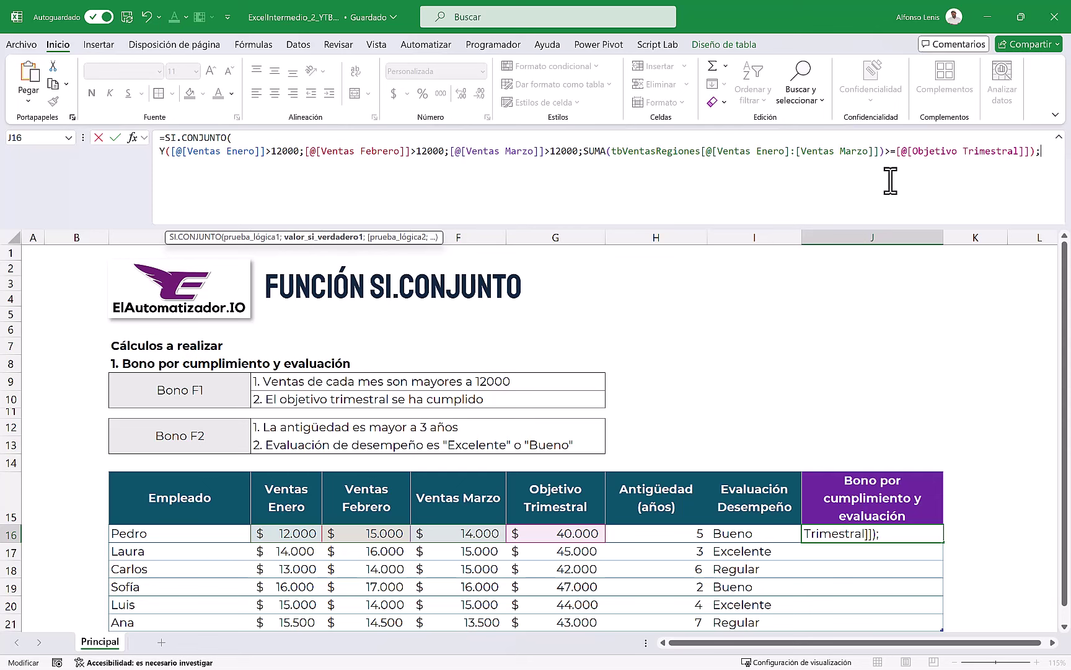
- Enter "Bono" as the first test's result and start a new formula line after it
text(")
text(SO)
text(N)
key(BackSpace)
key(BackSpace)
key(BackSpace)
text(Bi)
key(BackSpace)
text(ono")
text(;)
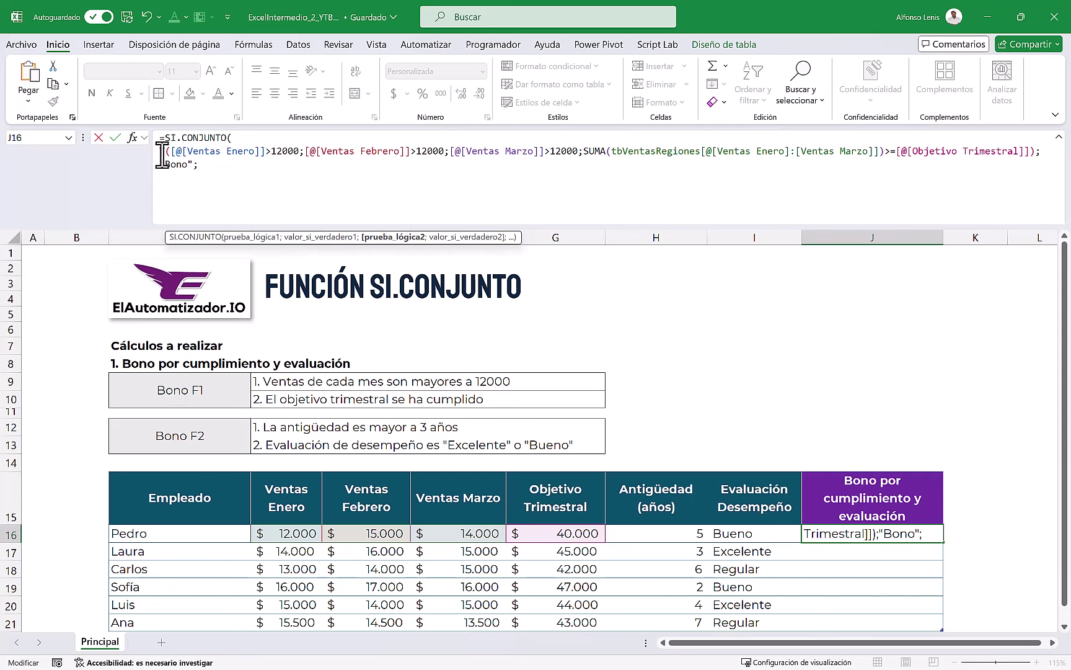
drag(158, 154, 206, 166)
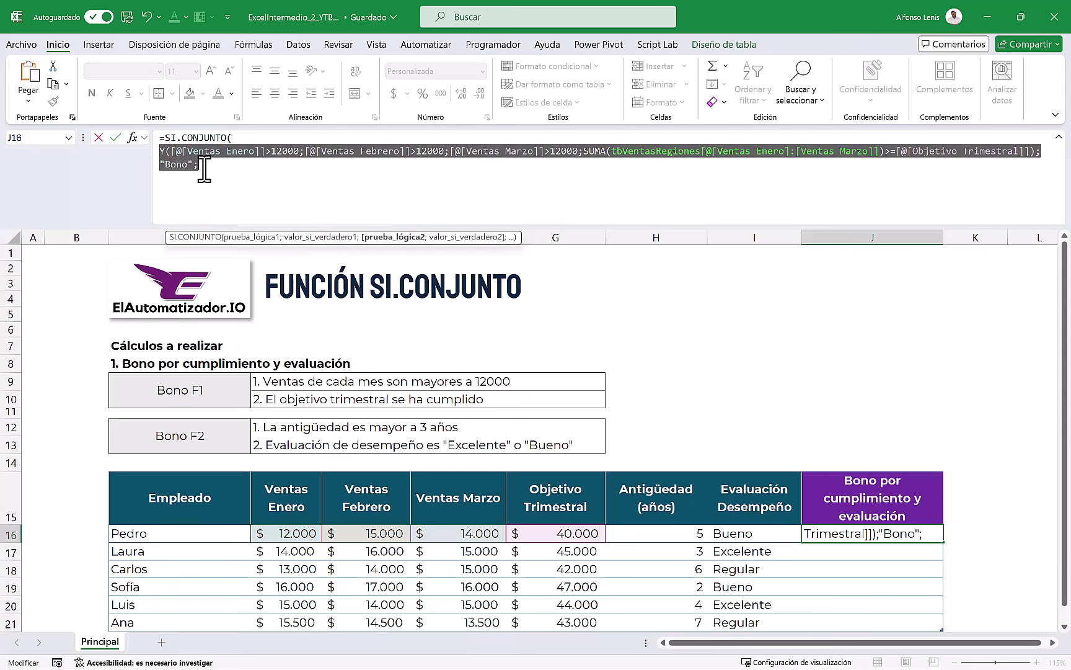
click(204, 166)
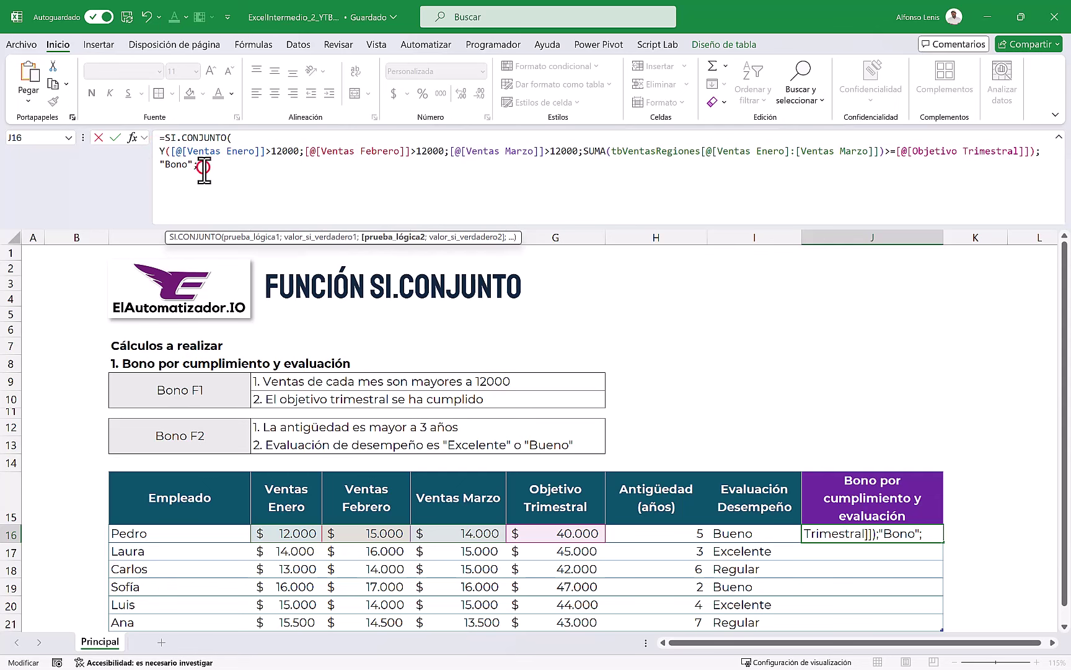
click(227, 137)
click(205, 165)
key(alt+Return)
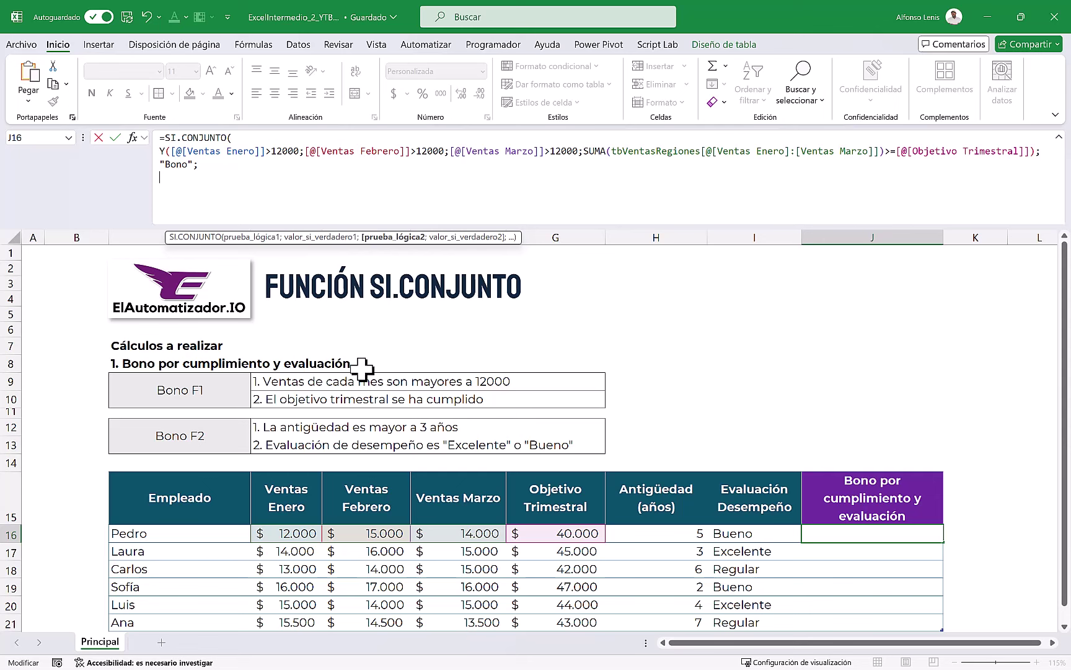
- Begin the second test with Y( and the seniority condition >3
text(y)
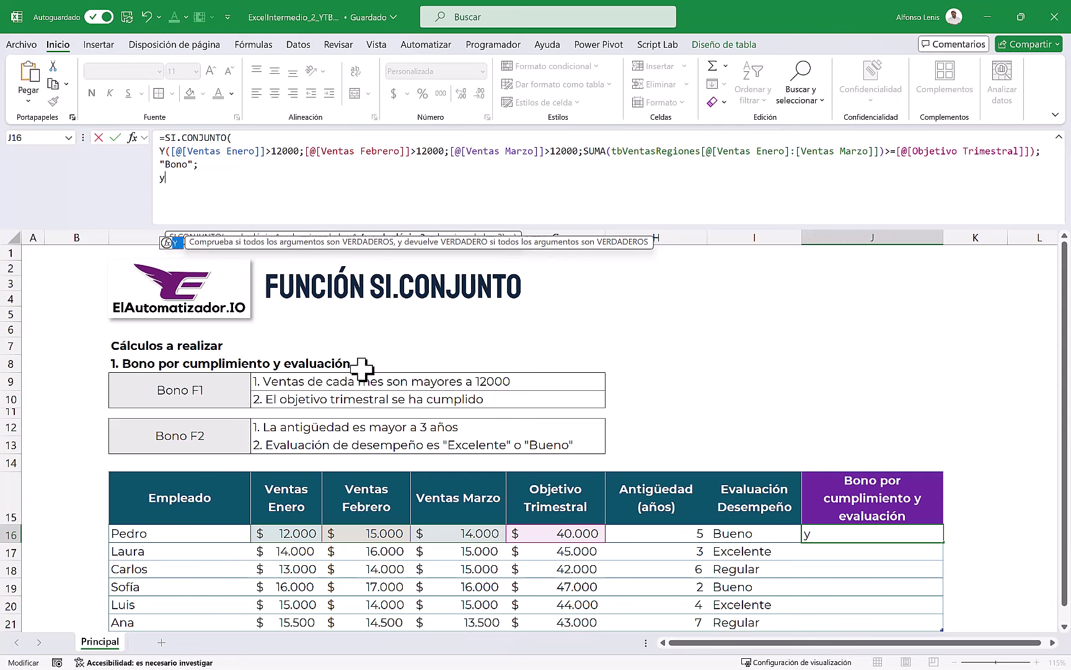
key(BackSpace)
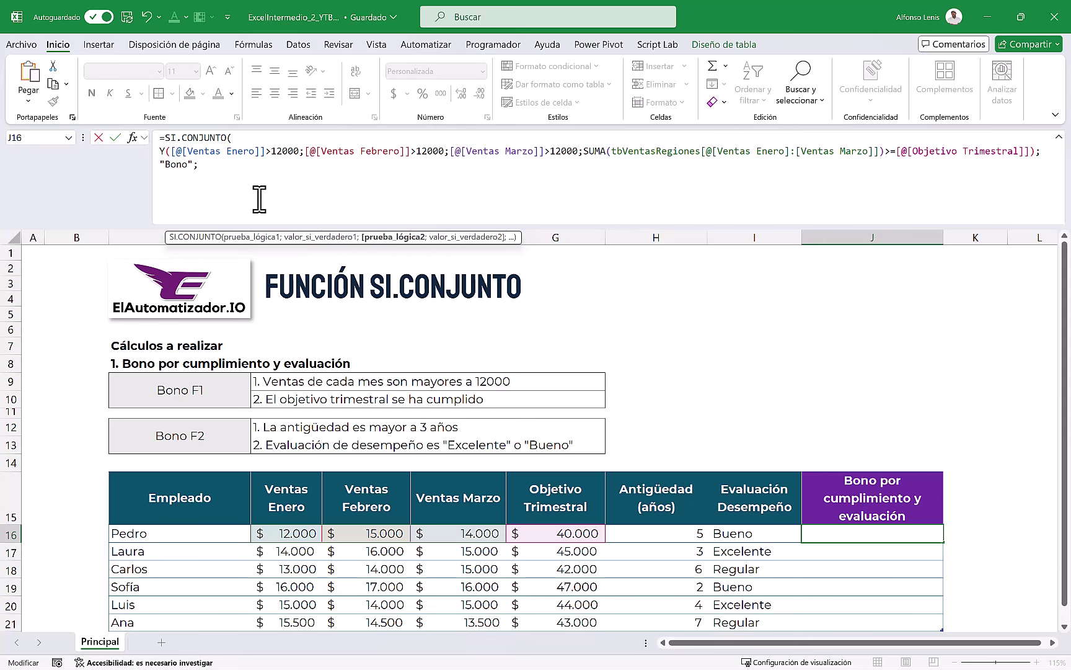
text(y)
key(BackSpace)
text(Y()
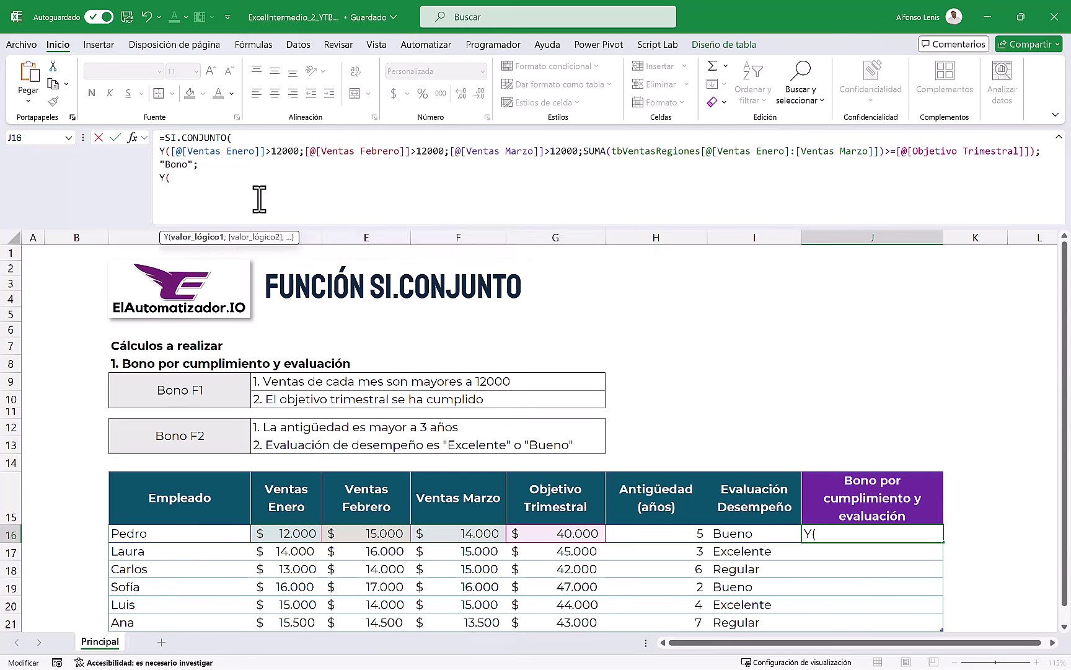
click(667, 533)
text(>)
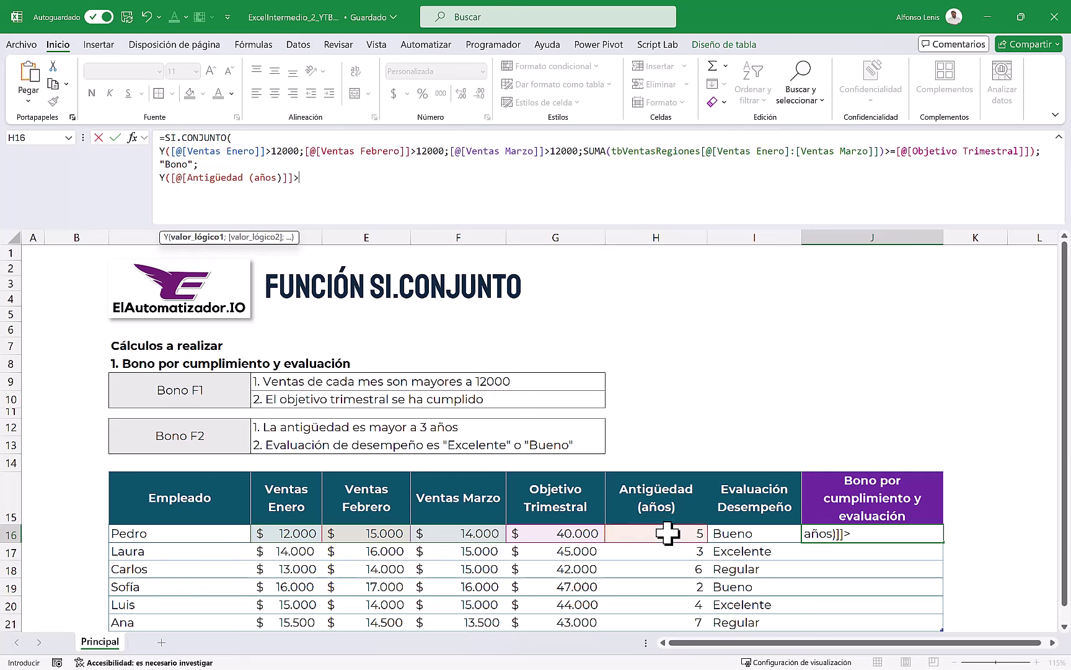
text(3)
text(;)
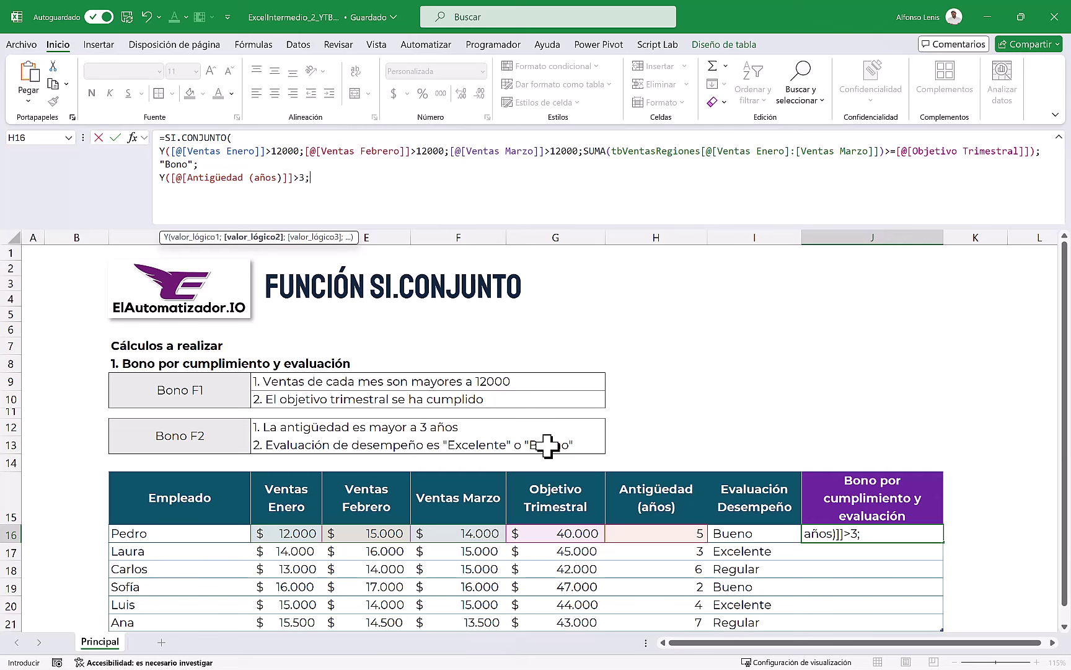
- Add an O check requiring the evaluation to equal "Excelente" or "Bueno", closing both tests
text(O)
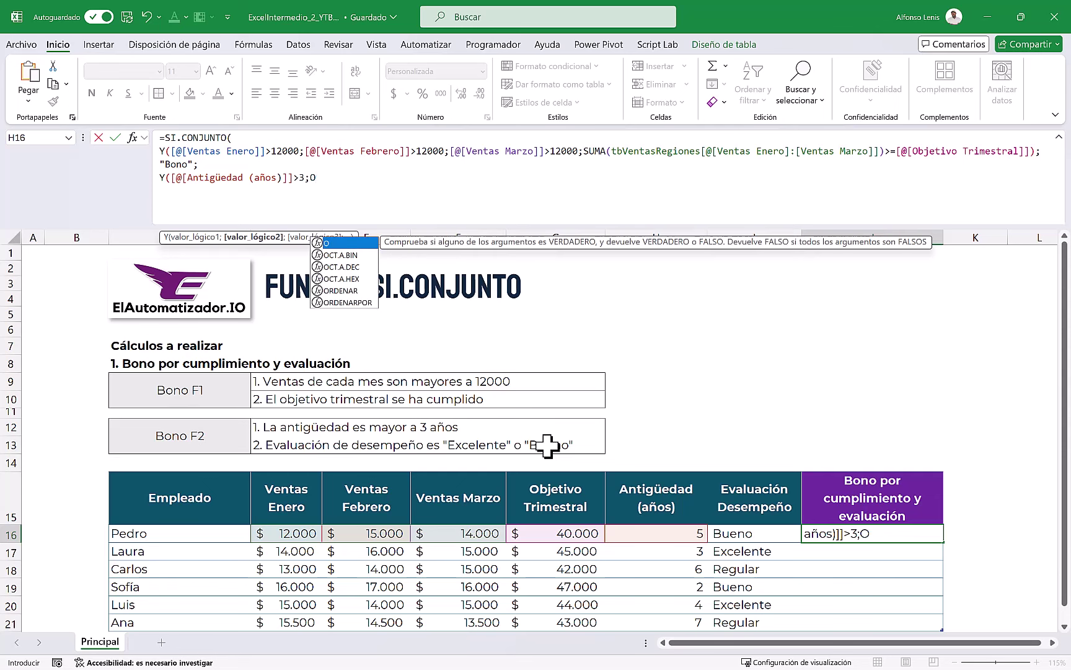
text(()
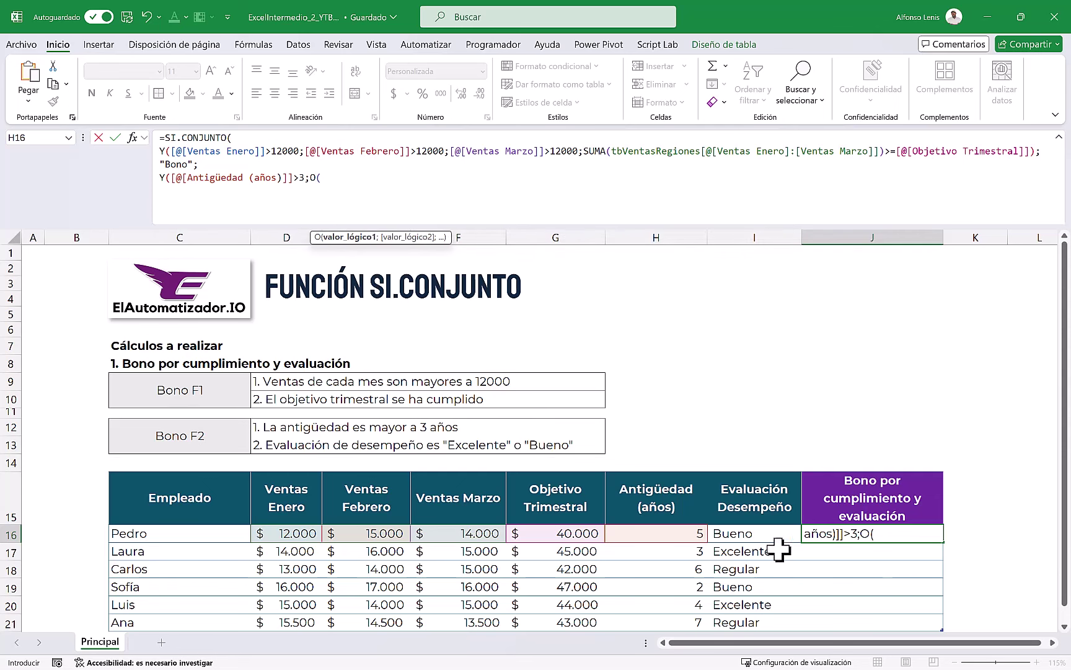
click(746, 534)
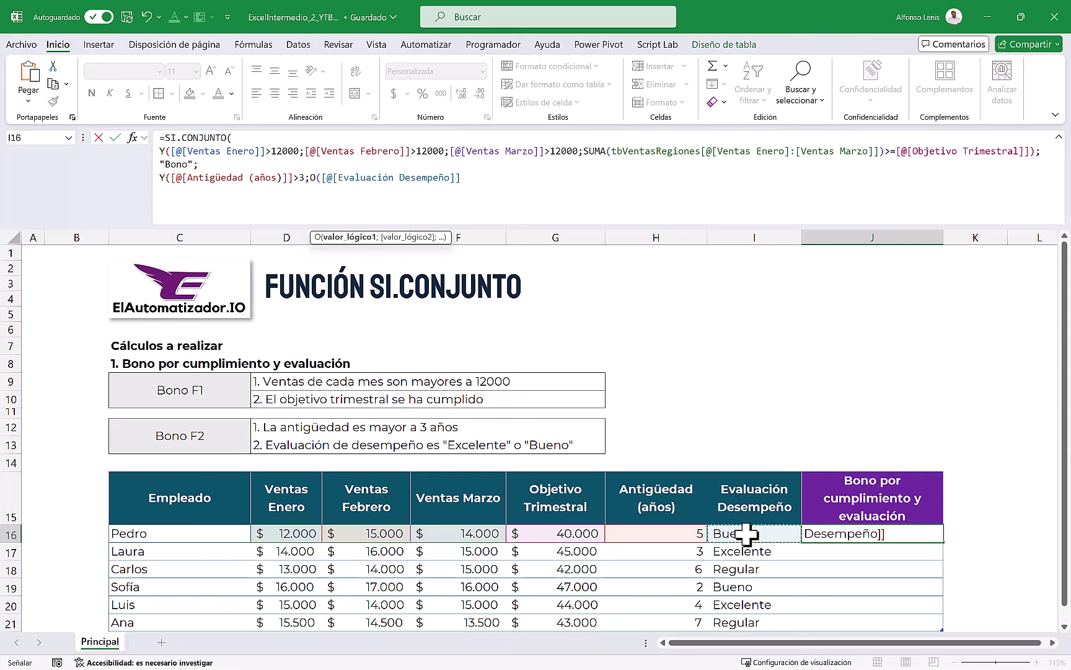
text(=")
text(eX)
key(BackSpace)
key(BackSpace)
text(Exce;em)
key(BackSpace)
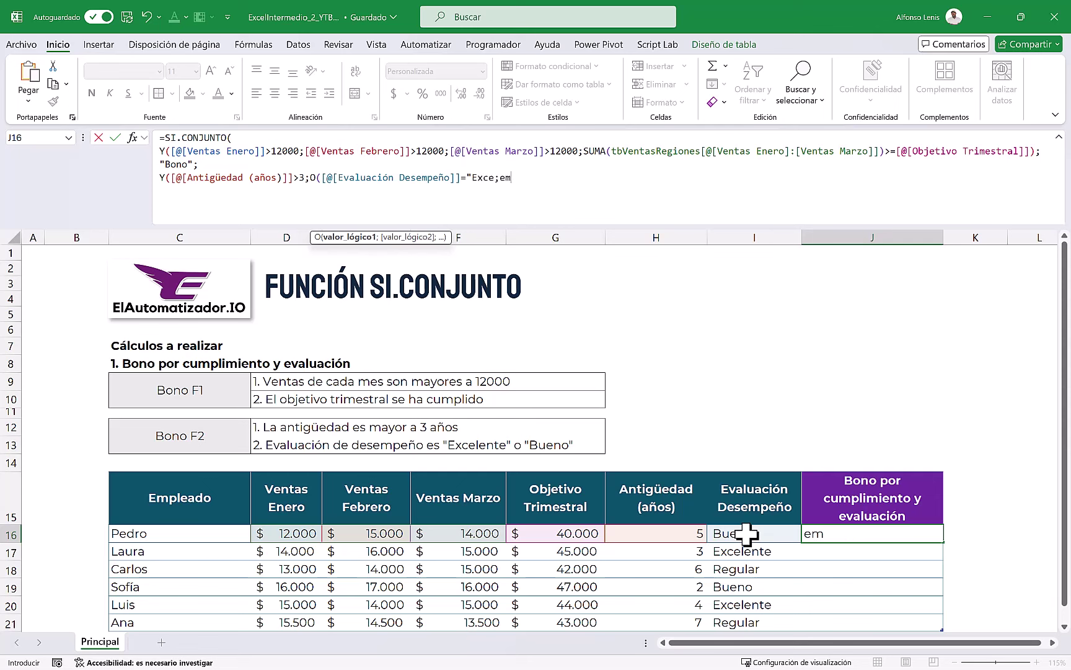
key(BackSpace)
key(BackSpace)
key(BackSpace)
text(lente)
key(BackSpace)
key(BackSpace)
key(BackSpace)
key(BackSpace)
key(BackSpace)
text(ele)
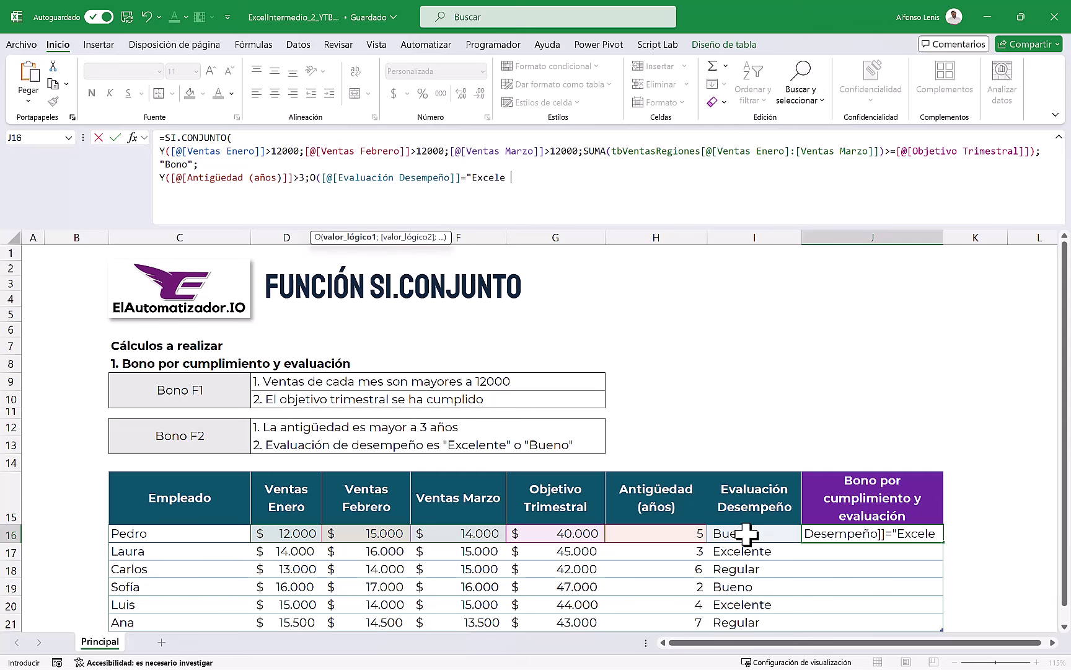
text(nte")
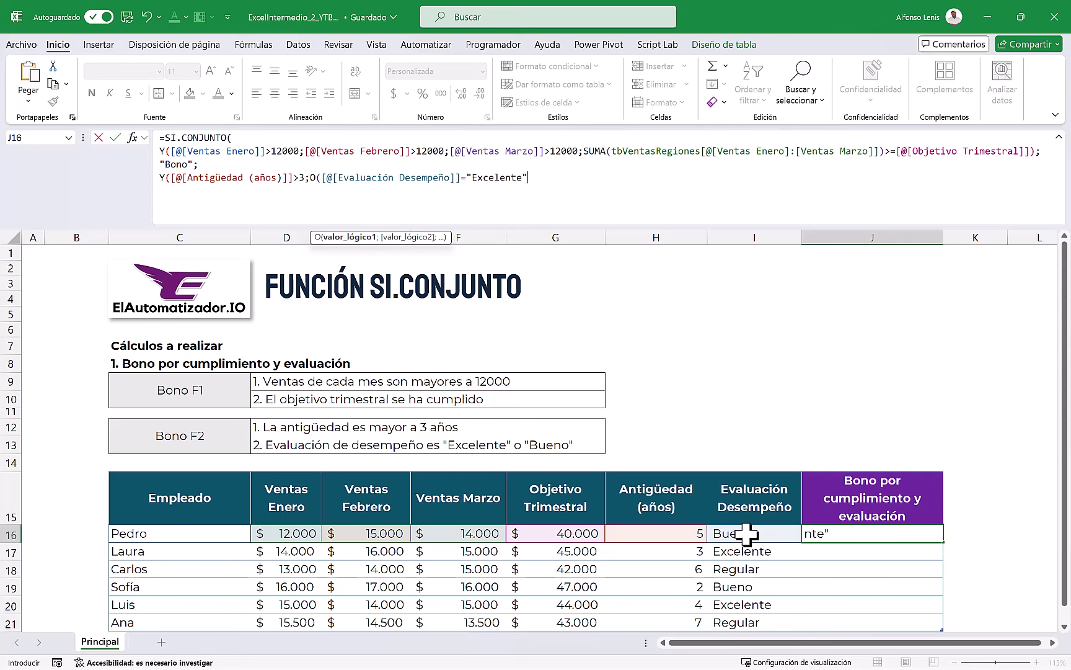
text(;)
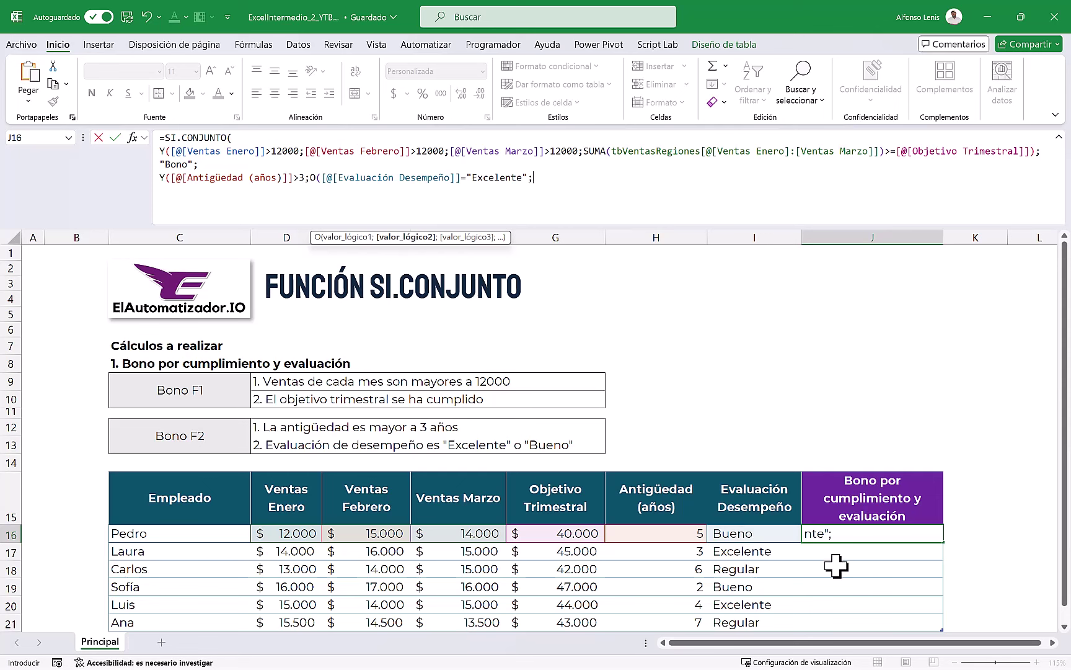
click(764, 537)
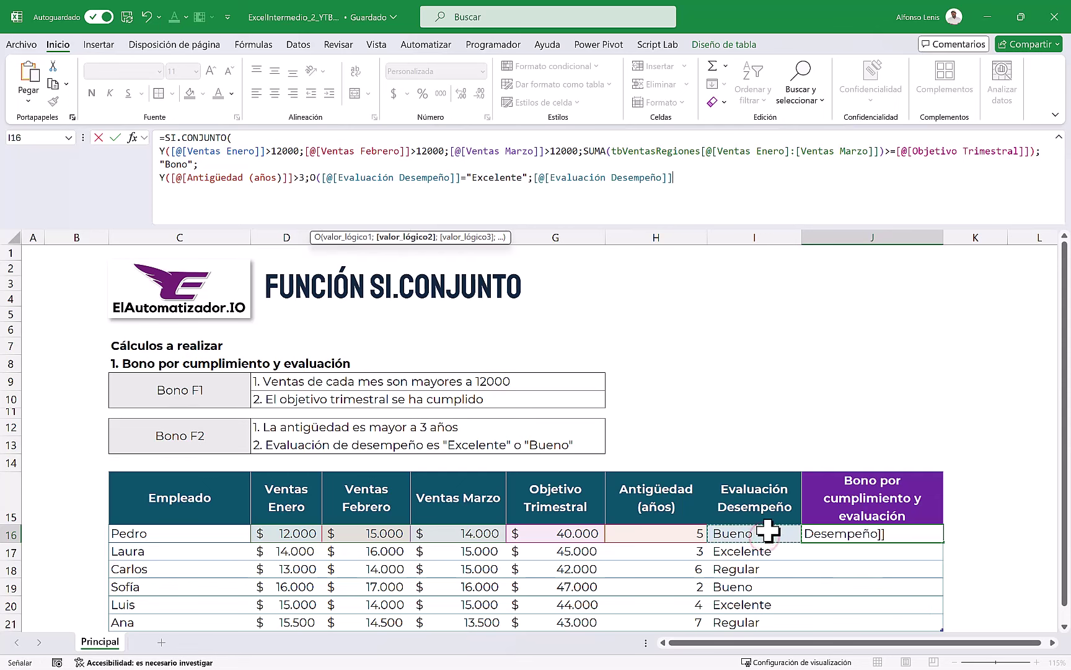
text(=)
text("Bu)
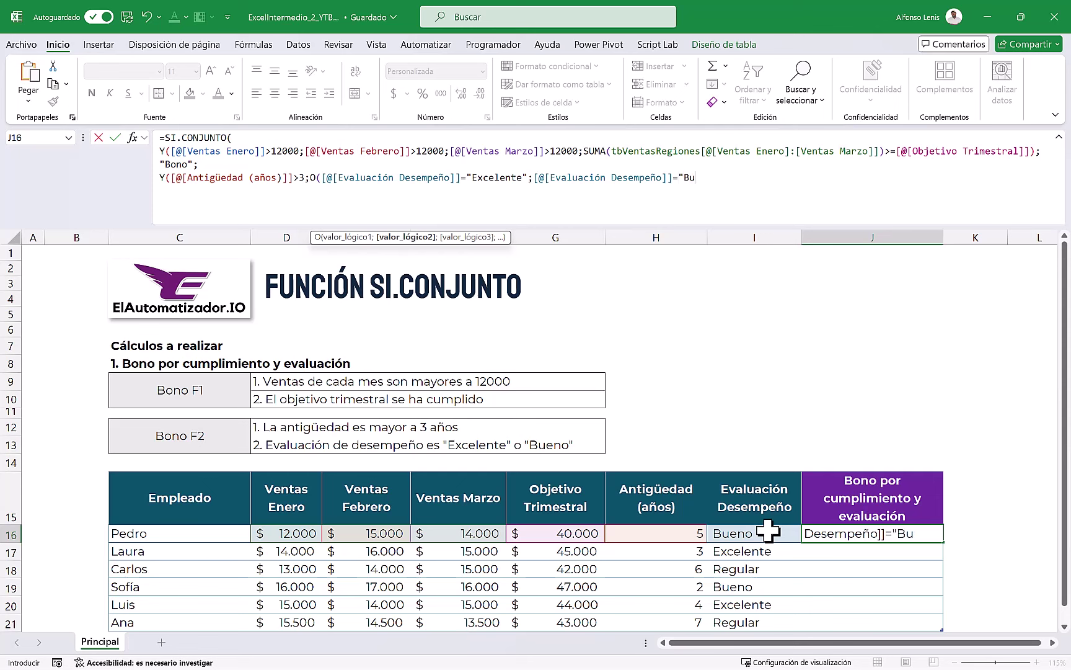
text(eno")
text())
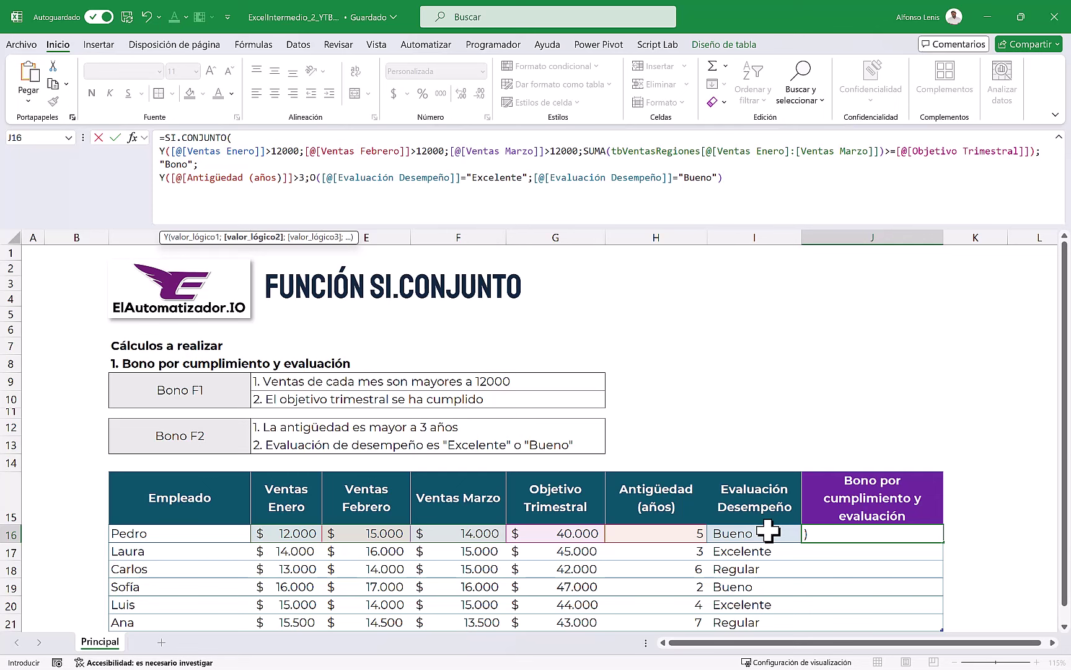
text(O)
click(319, 178)
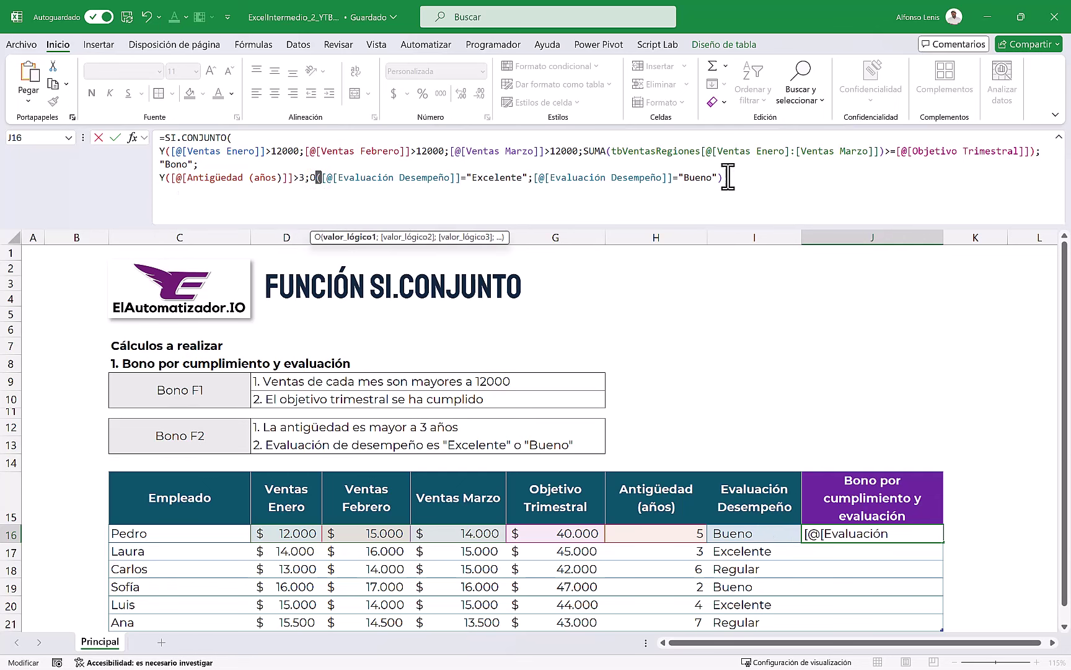
click(726, 177)
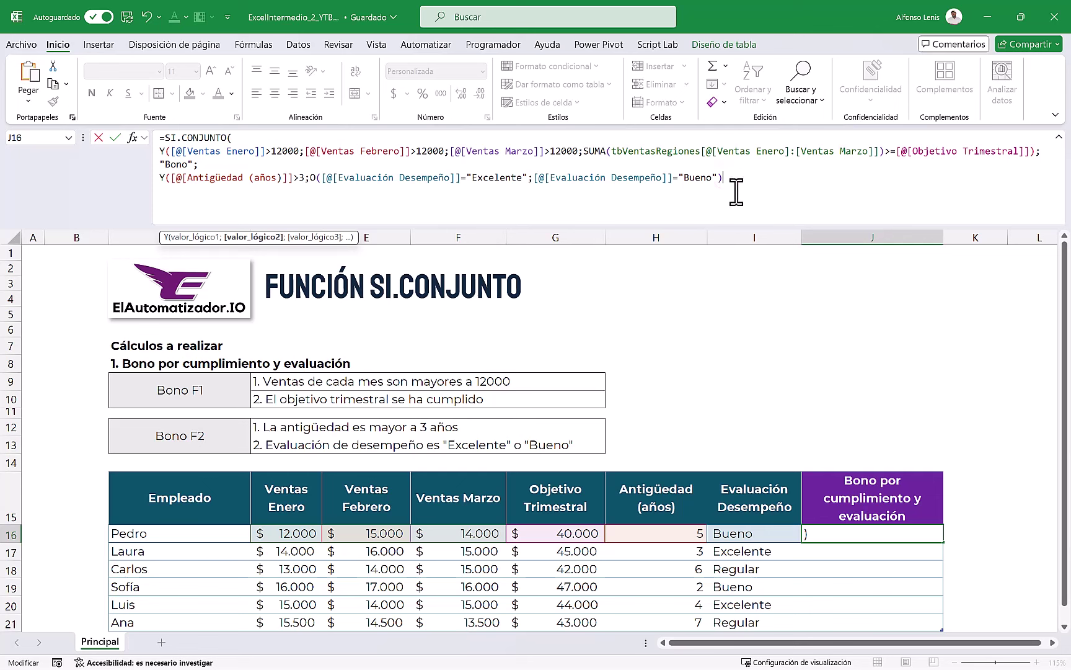
- Set the second test's result to "Bono 2" and change the first result to "Bono 1"
text())
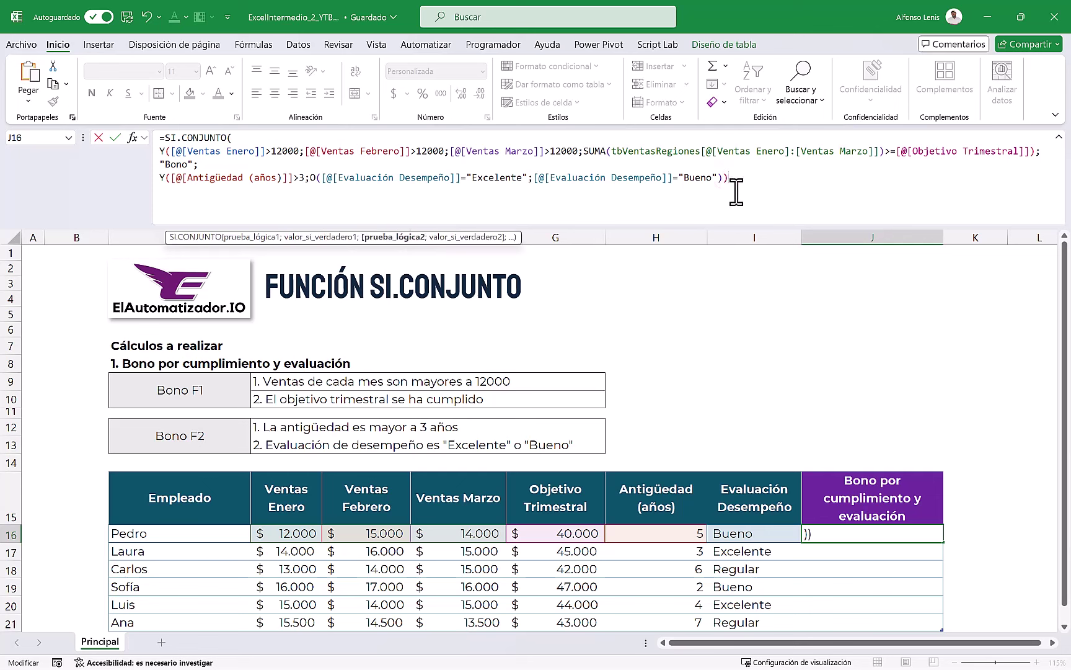
text(;)
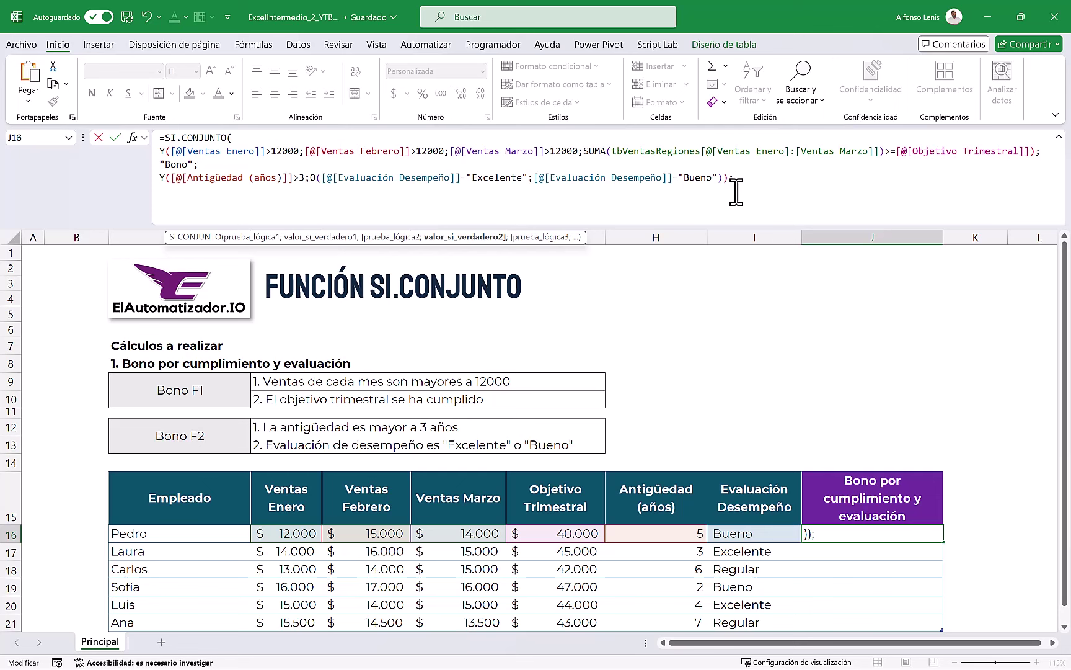
text(")
text(B)
text(ono )
text(2)
text(")
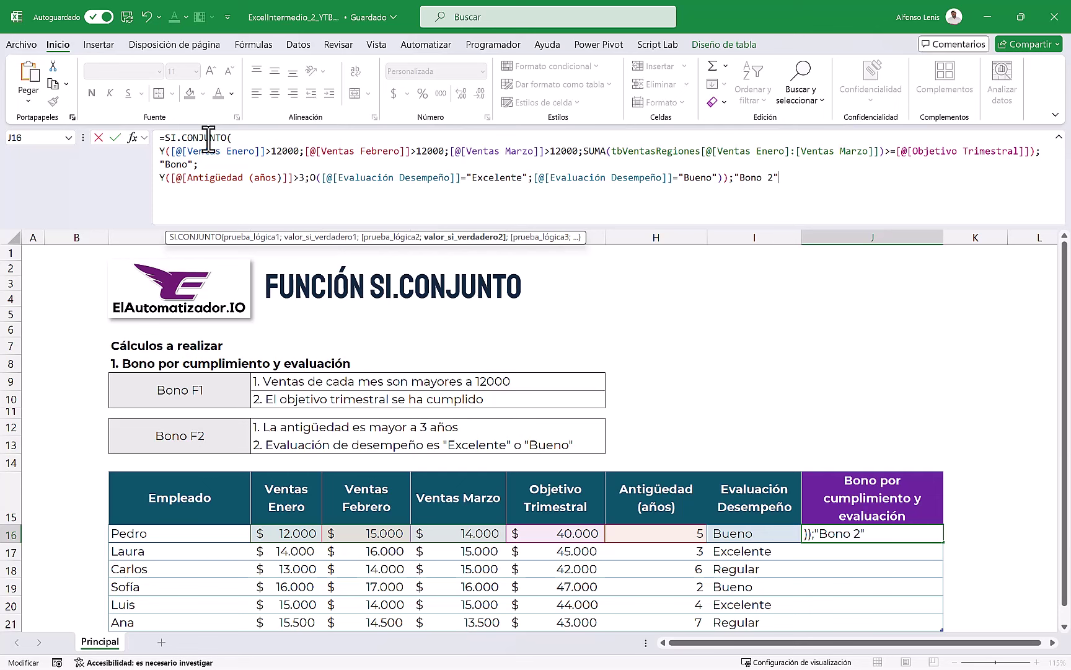
click(189, 164)
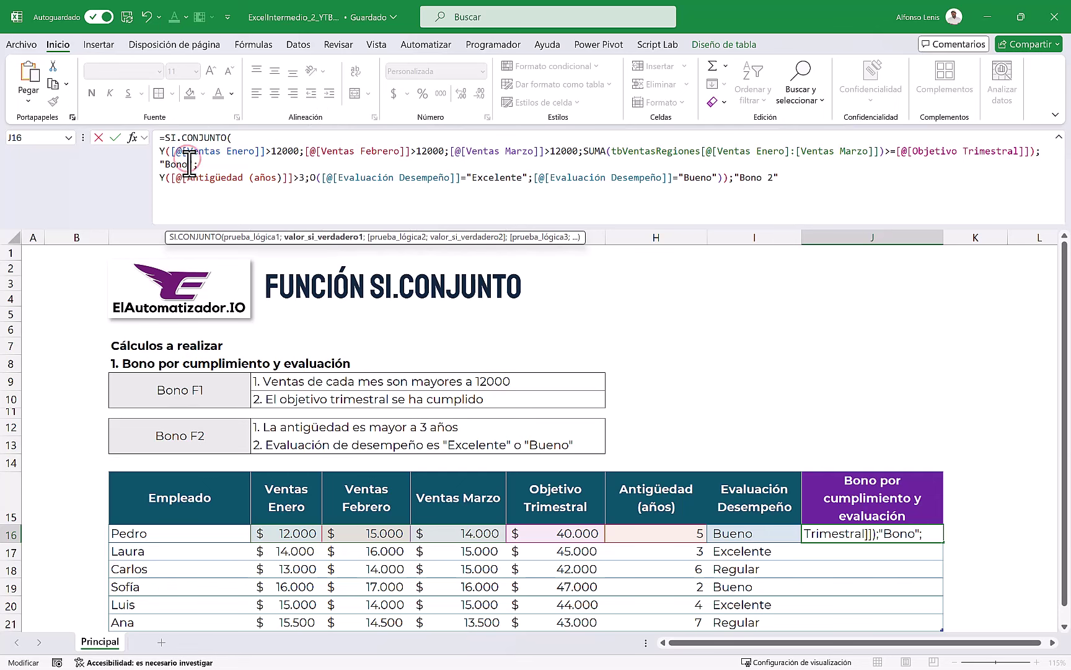
text(1)
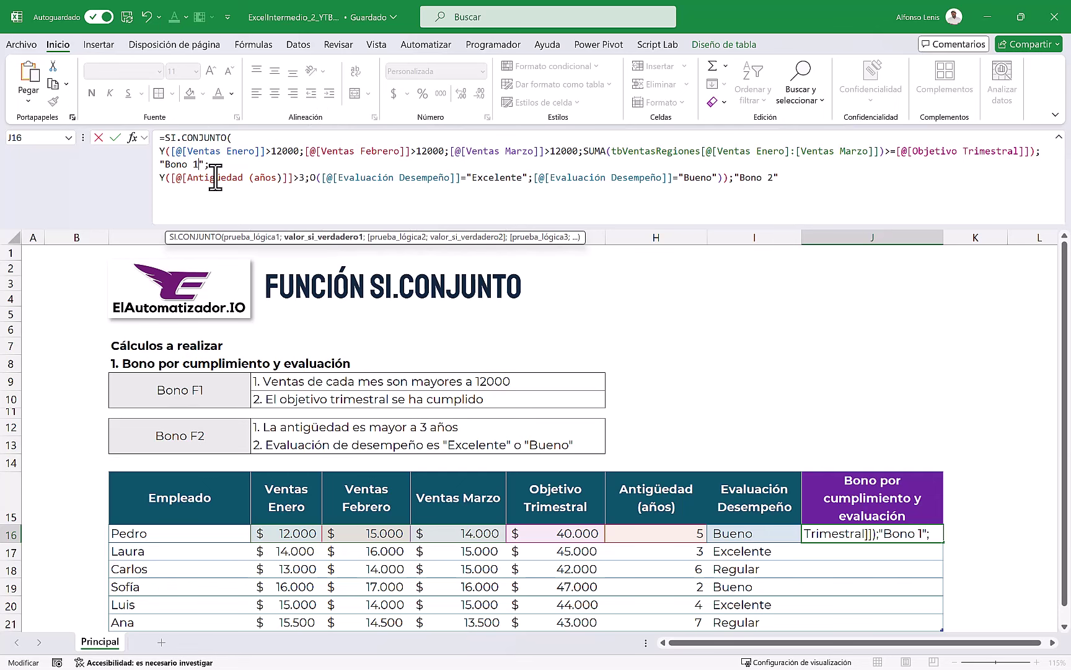
click(795, 180)
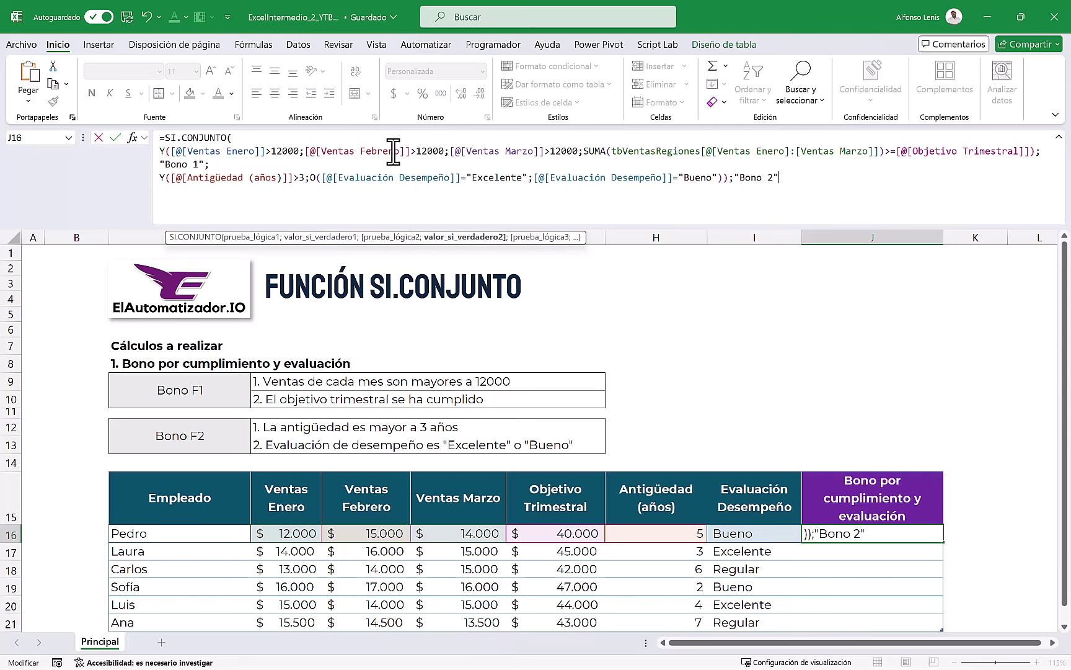
click(230, 137)
click(790, 180)
- Close SI.CONJUNTO and commit it so the column fills, then compare the row 16 and 18 results
text())
key(Return)
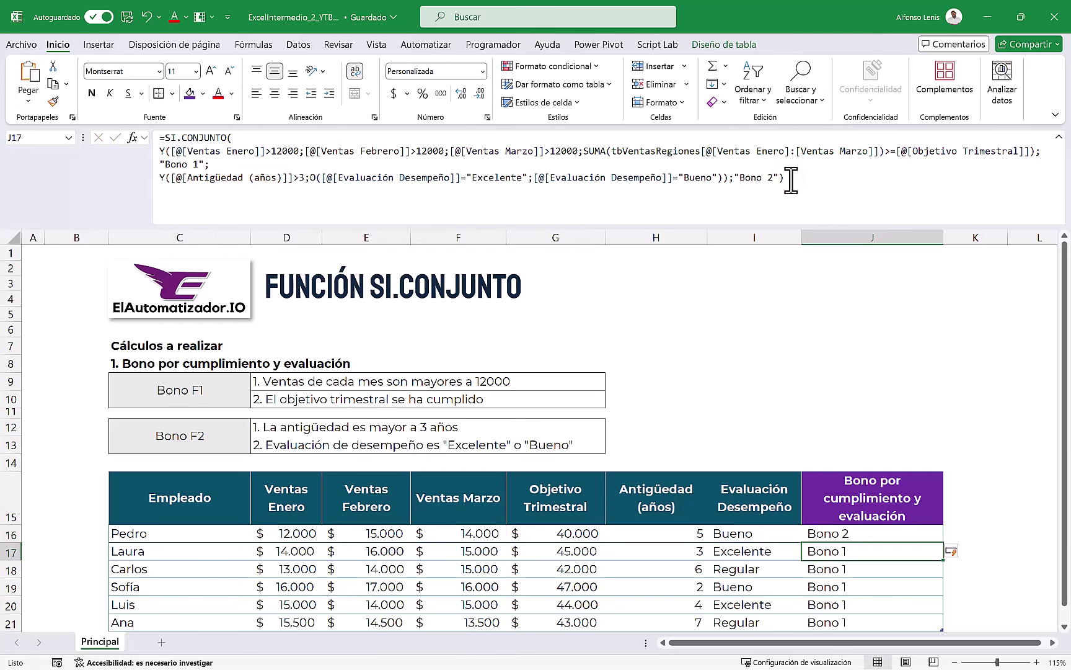
scroll(881, 359, down, 2)
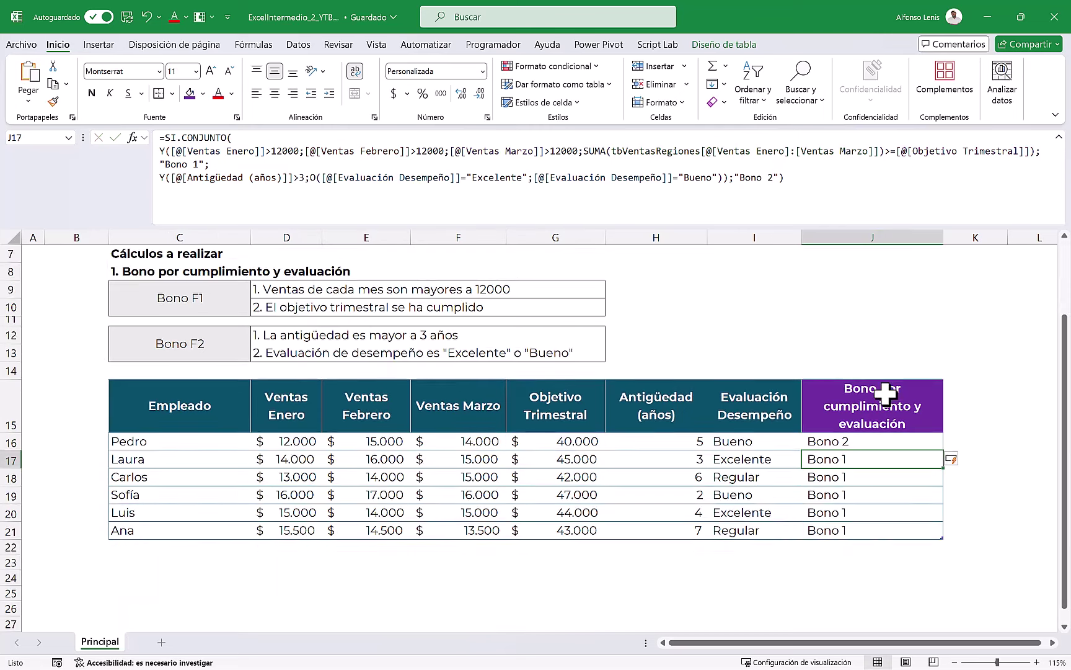
click(850, 476)
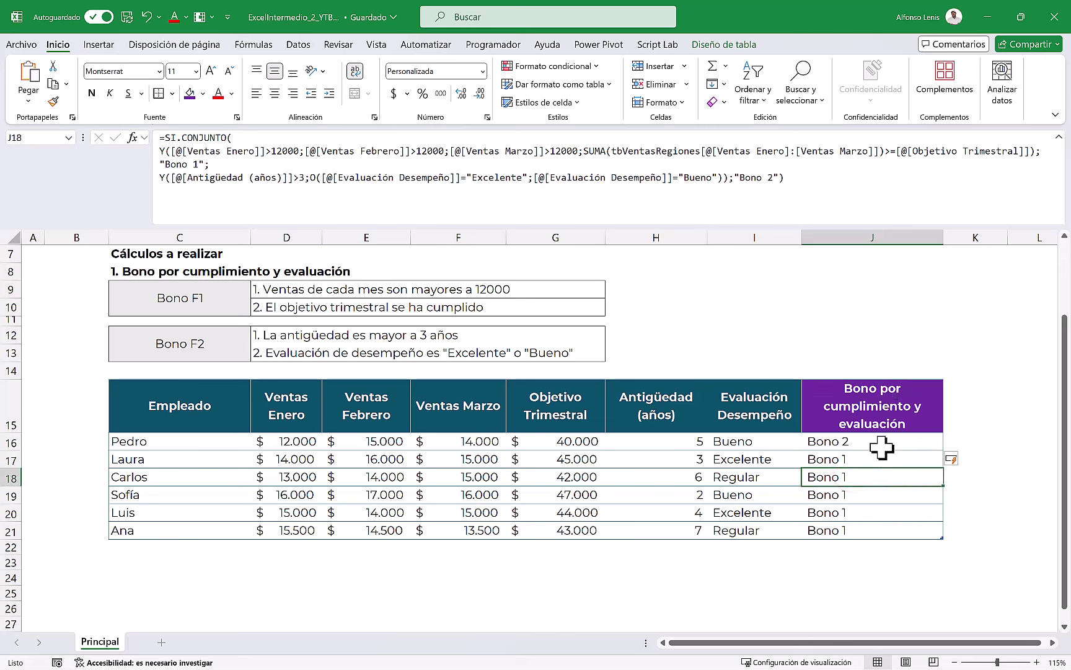
click(157, 177)
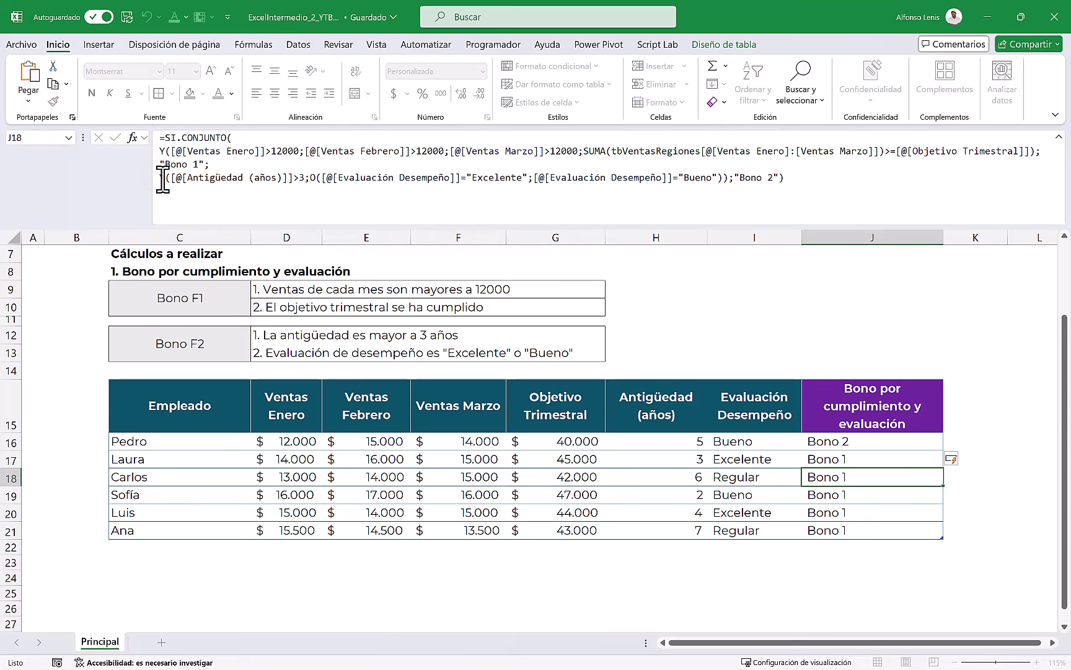
key(Escape)
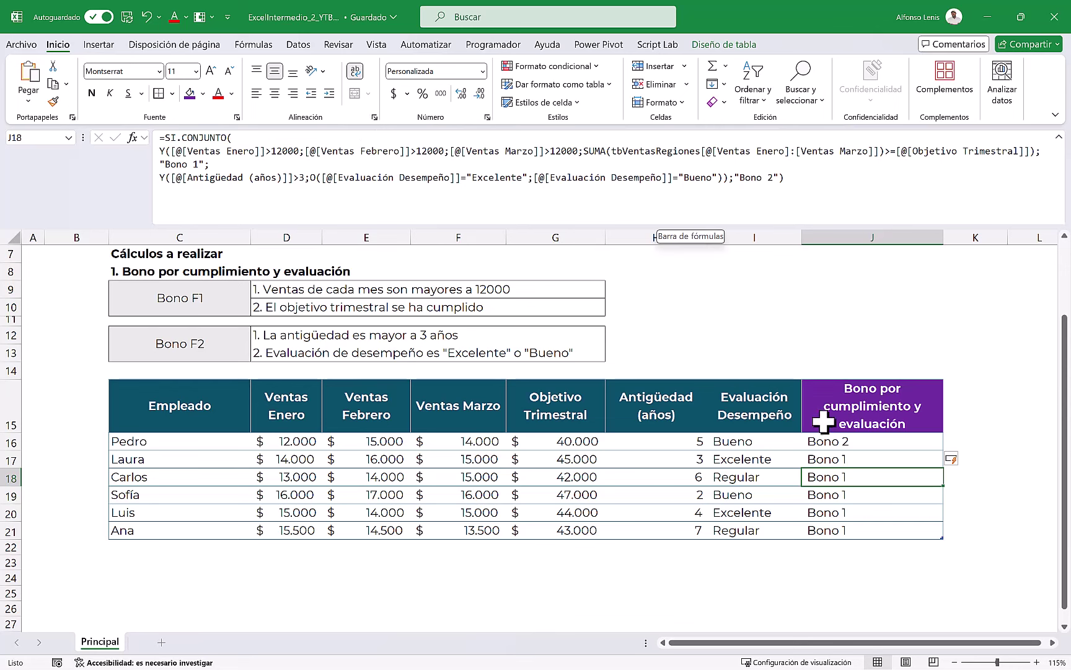
click(854, 440)
click(853, 474)
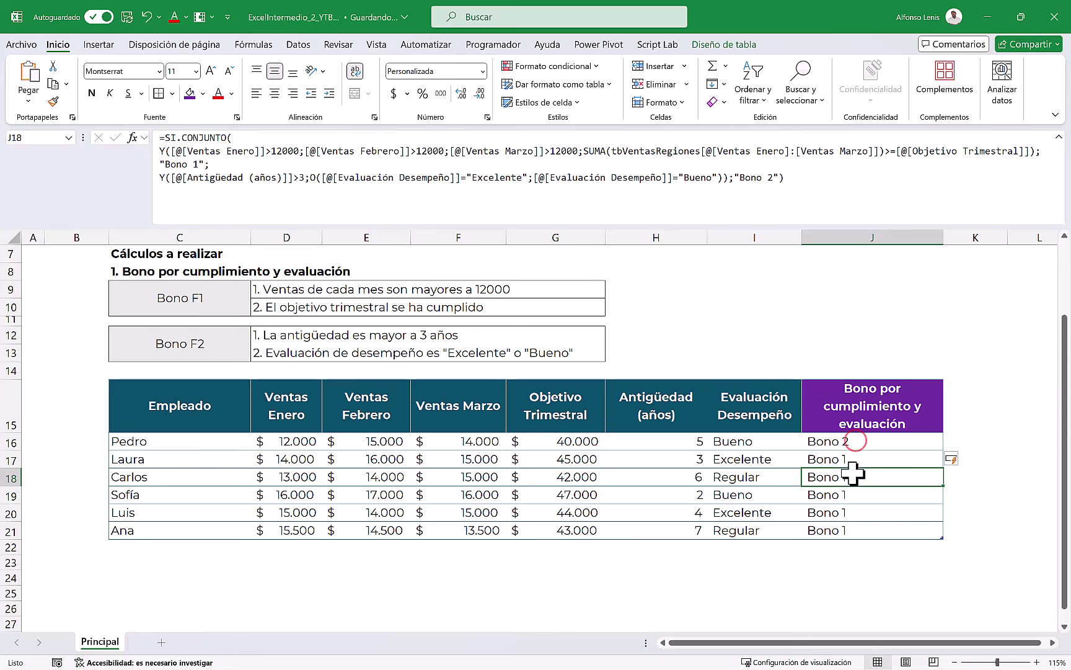
click(853, 446)
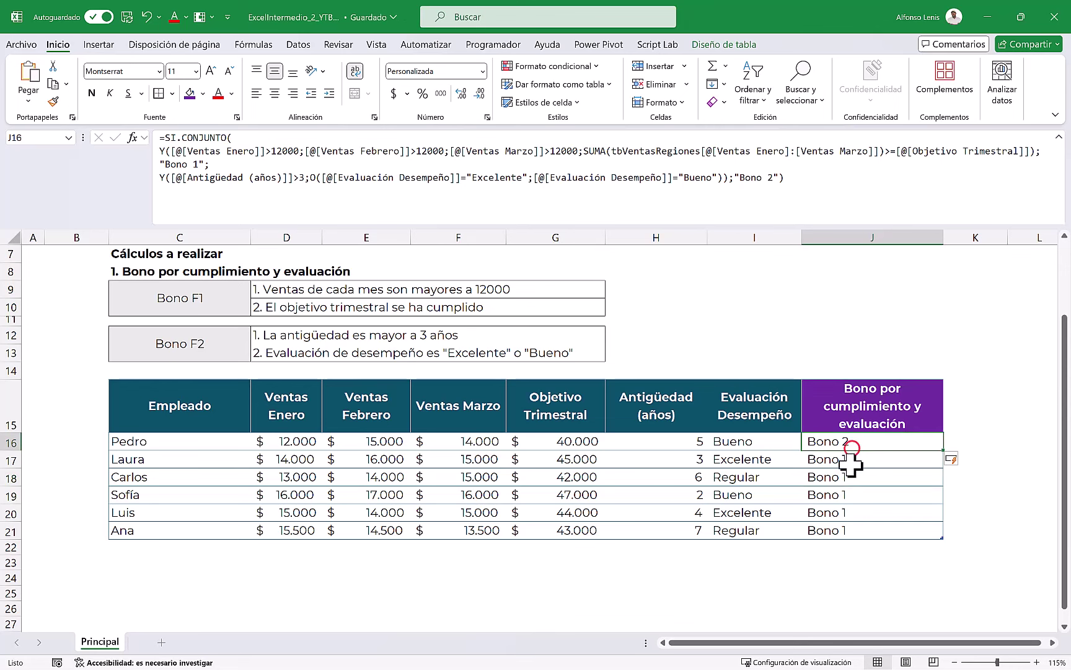
click(850, 476)
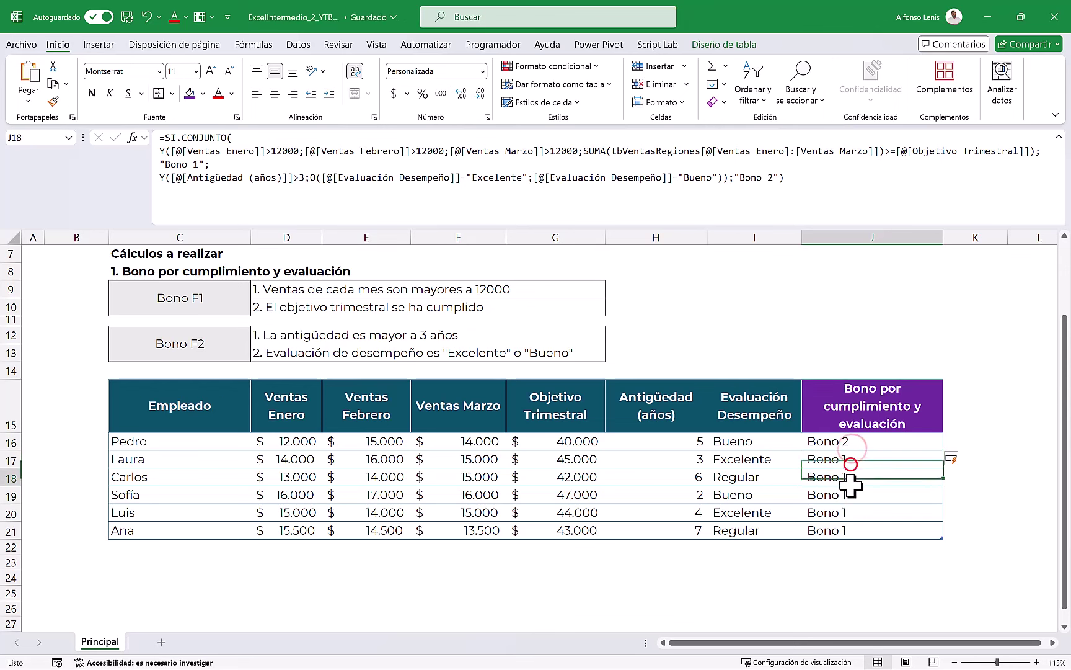
click(850, 444)
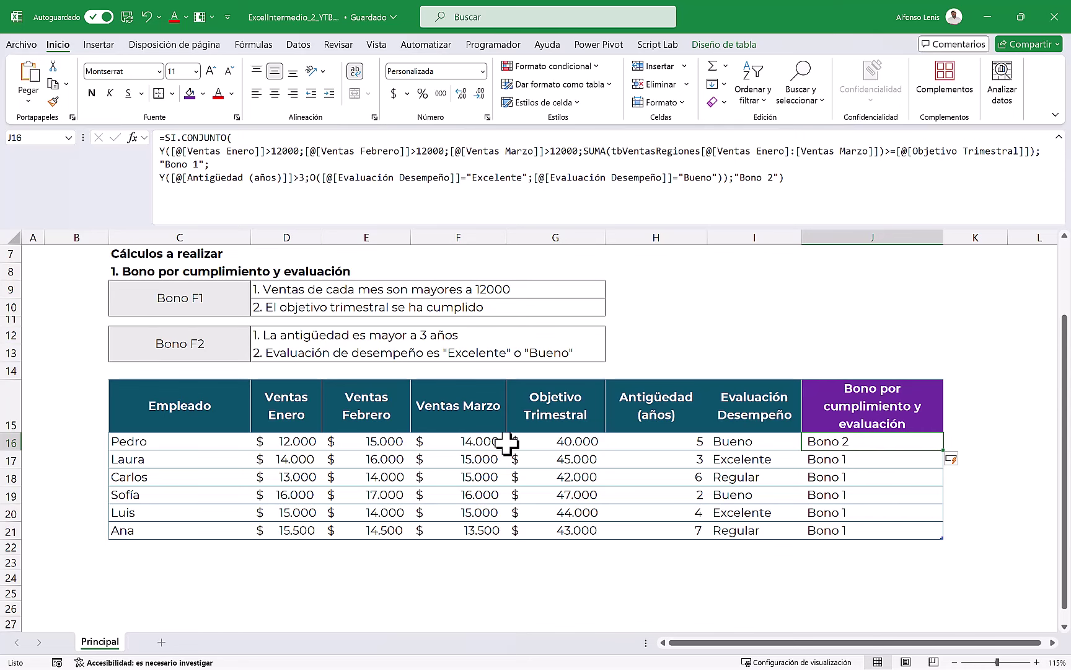
click(278, 443)
scroll(310, 475, up, 1)
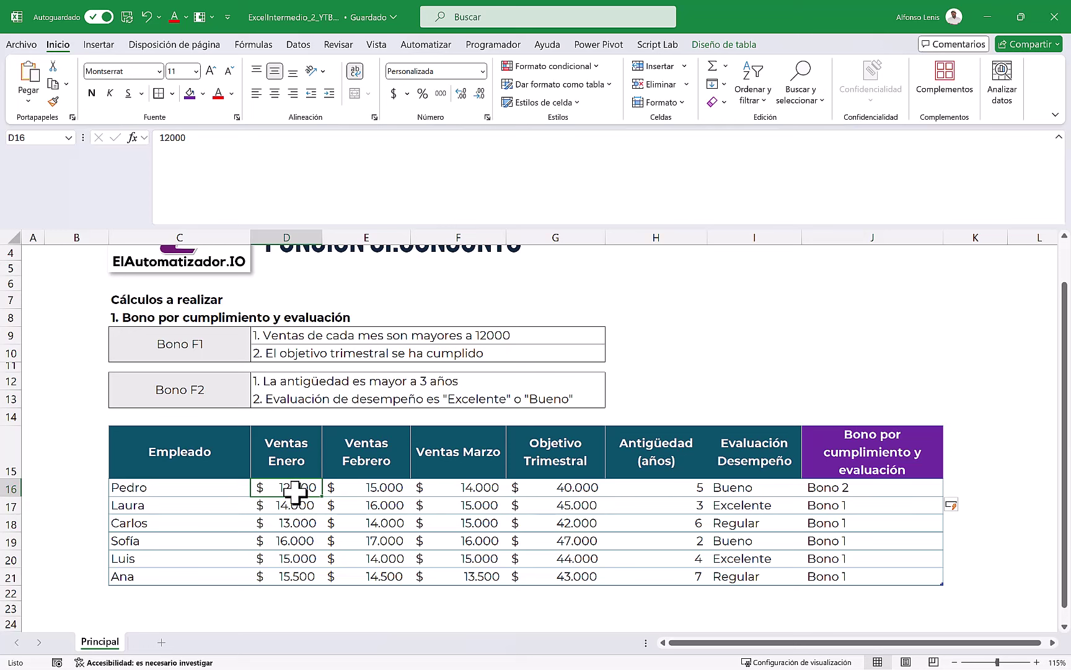
click(699, 490)
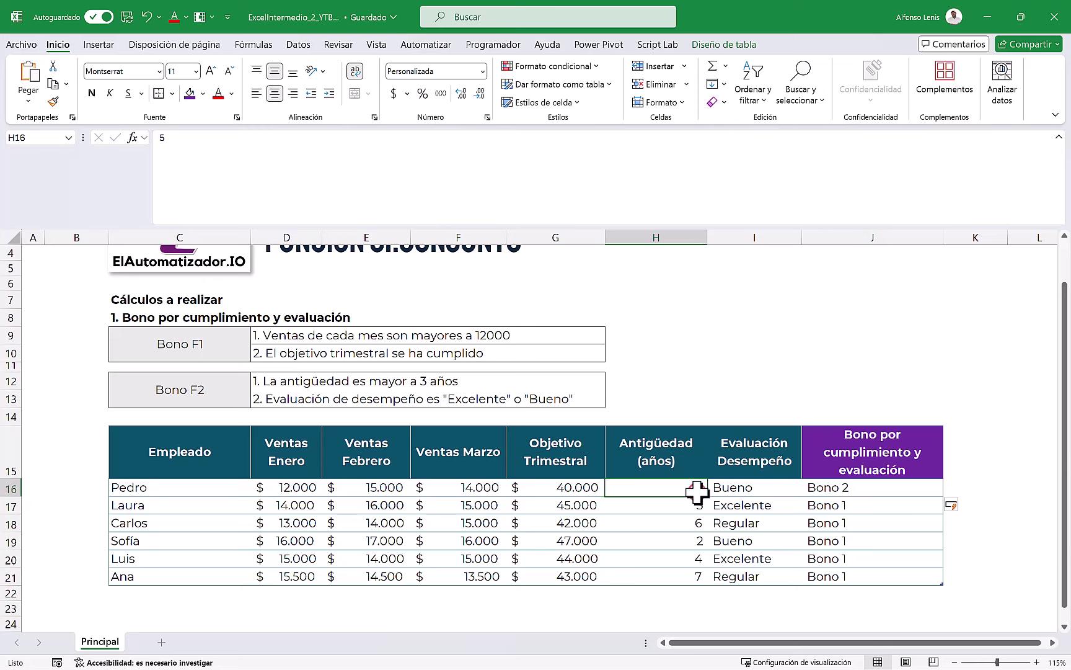
scroll(712, 493, up, 1)
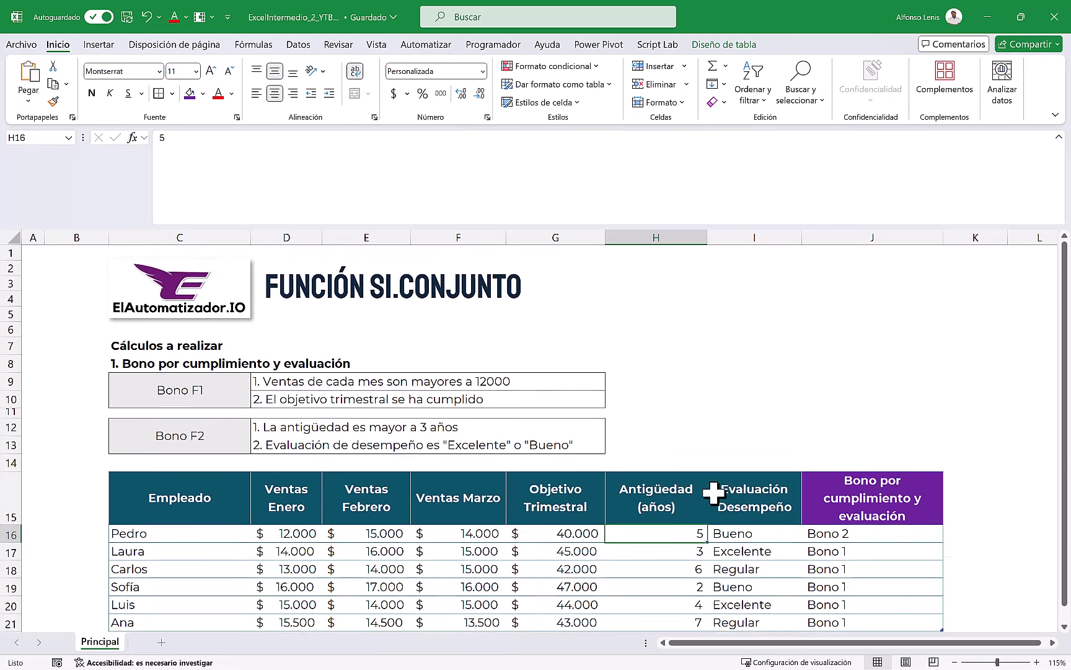
scroll(714, 490, down, 2)
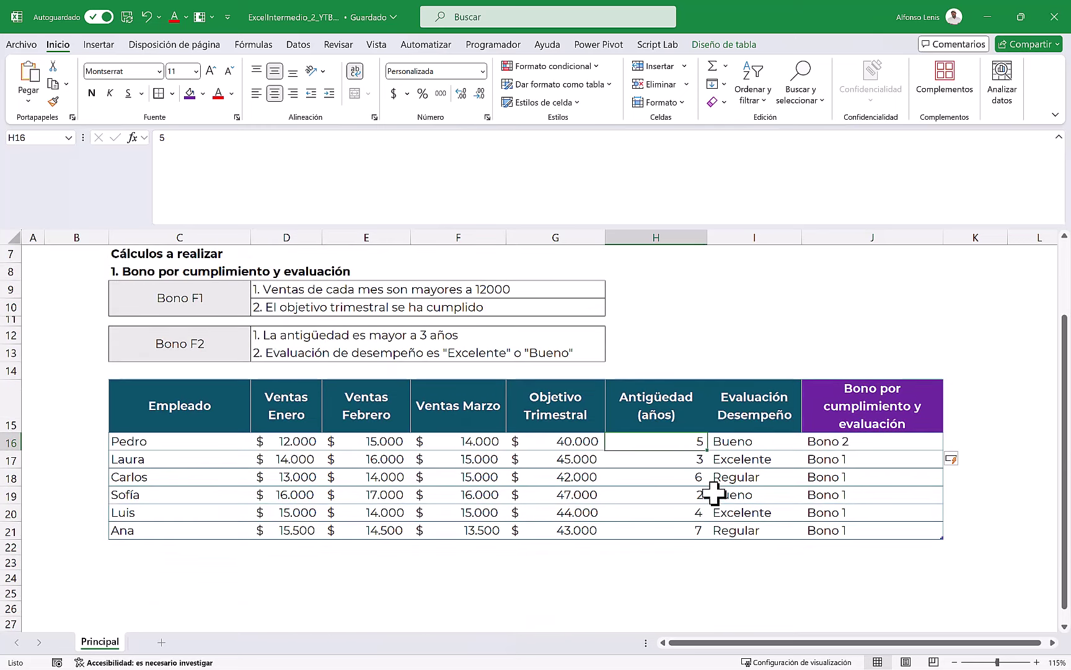
click(742, 442)
drag(684, 444, 742, 438)
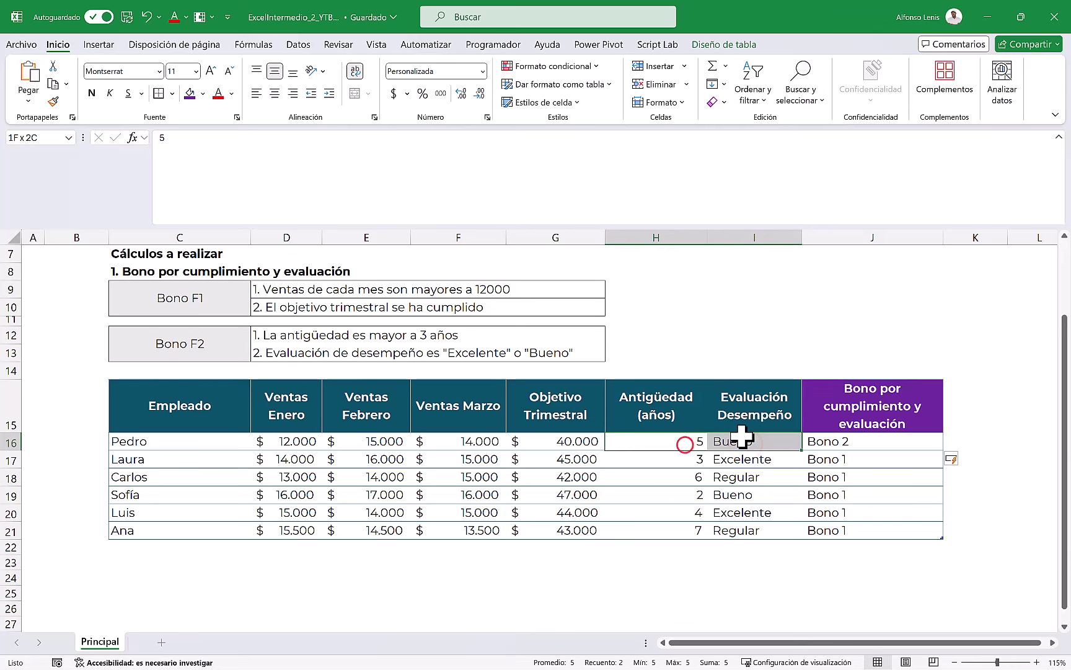
click(831, 441)
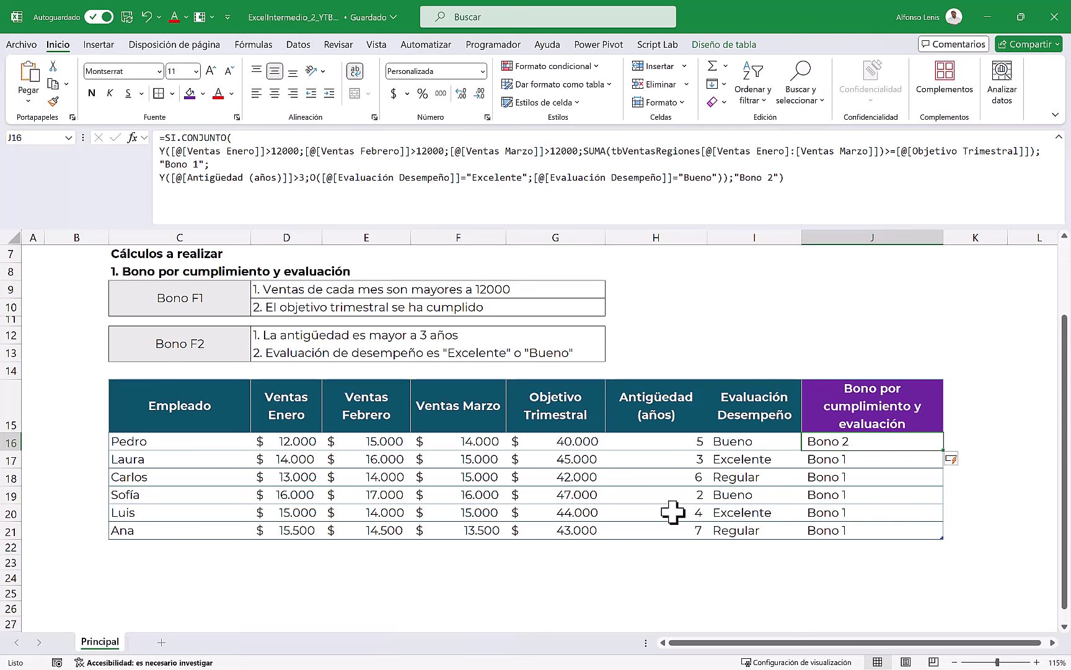
drag(673, 512, 713, 509)
mouse_move(289, 512)
mouse_down()
mouse_move(446, 520)
mouse_move(433, 511)
mouse_up()
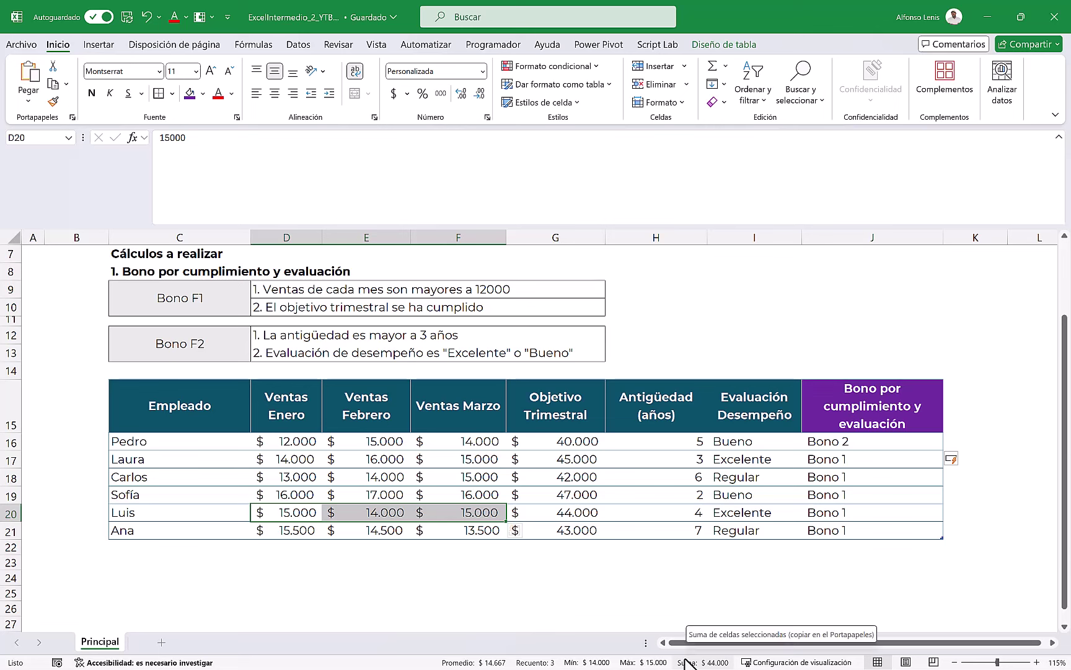
click(564, 508)
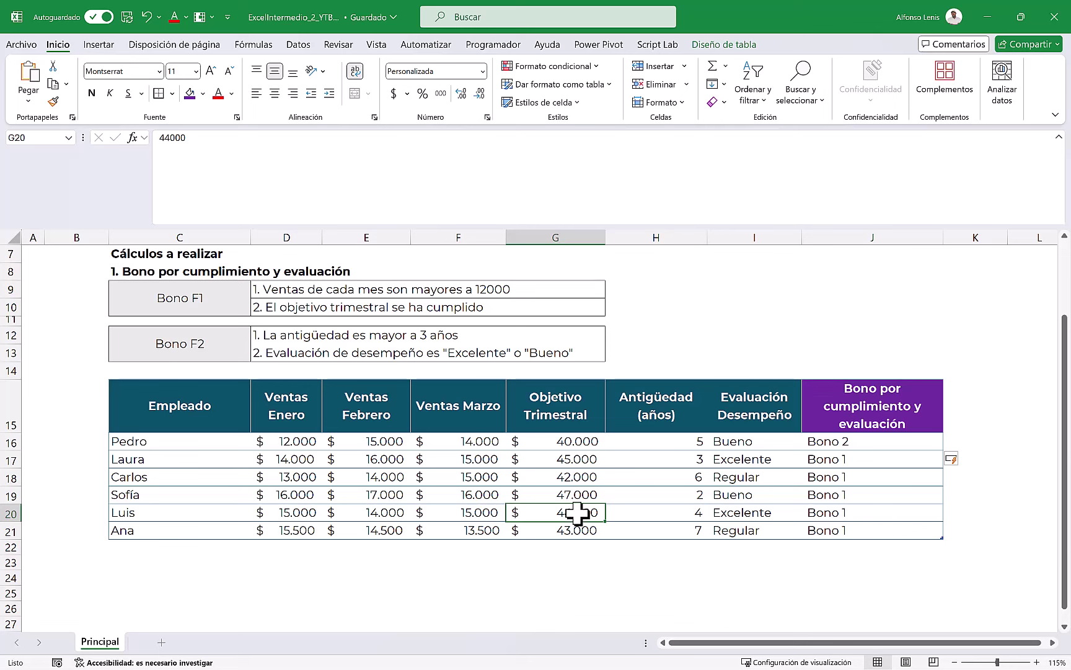
click(838, 512)
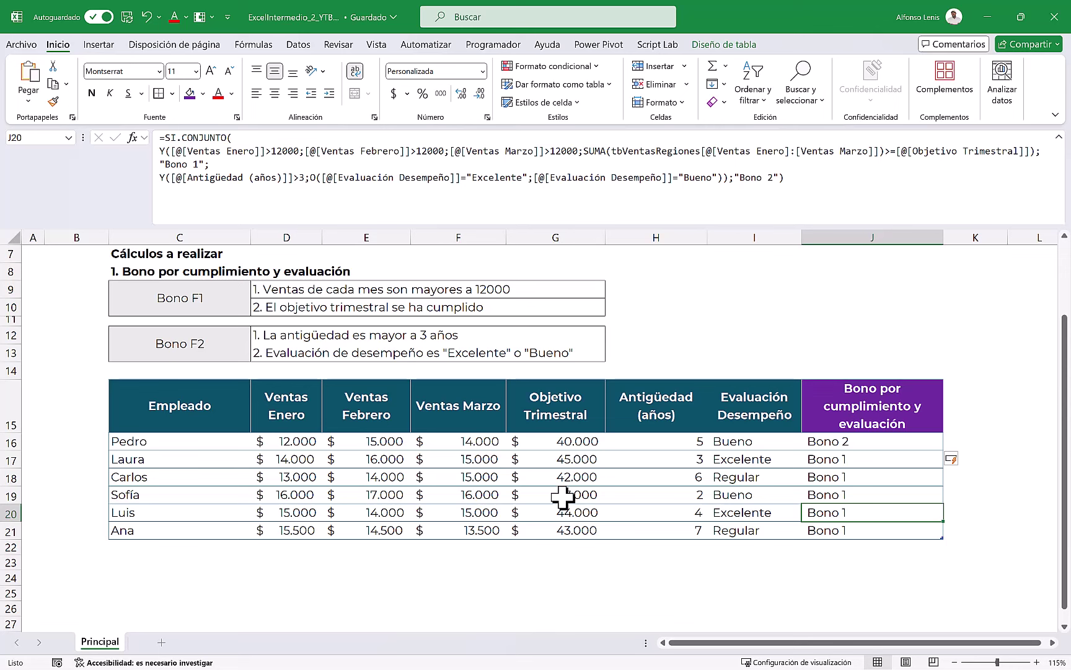
click(725, 530)
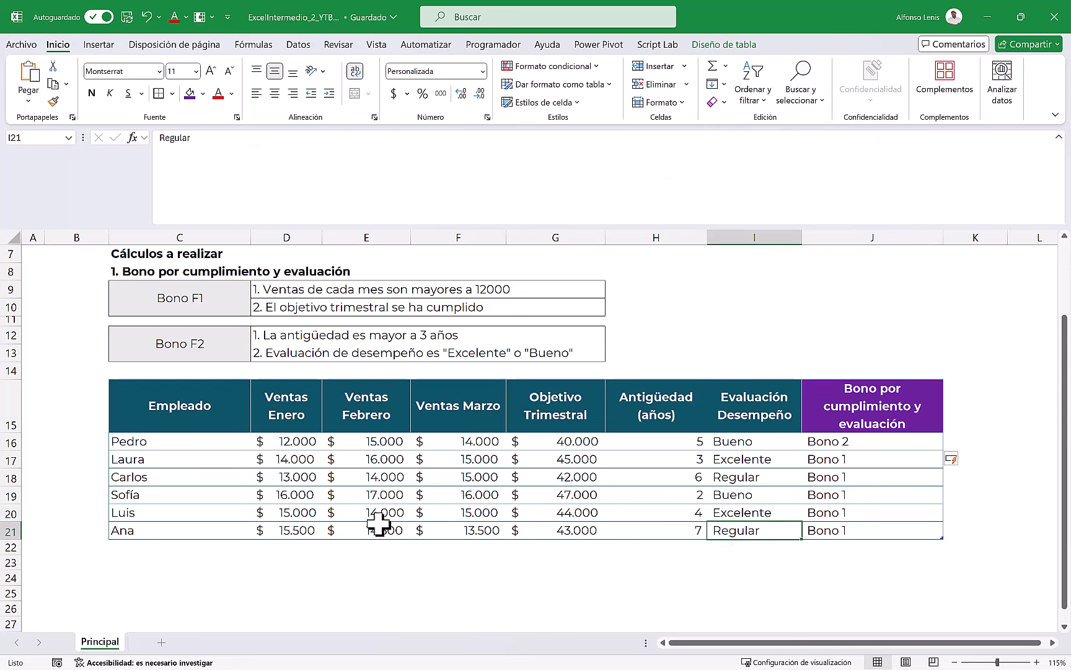
drag(301, 530, 429, 528)
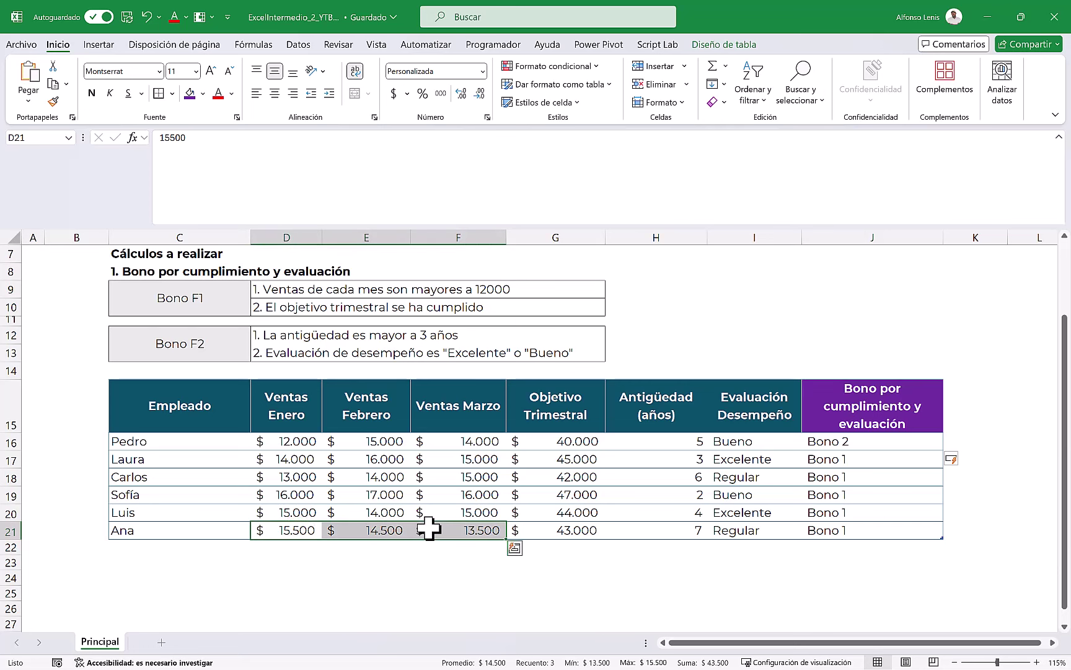
click(579, 531)
click(303, 524)
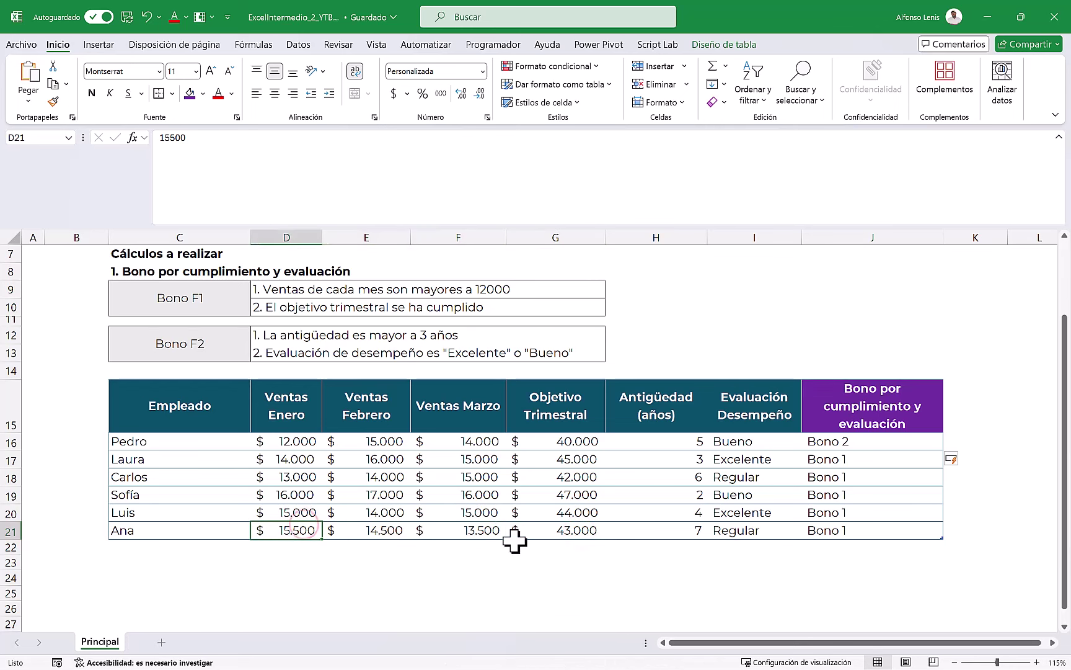
- Change D21's January sales to 10.000 and check the #N/D bonus in J21
text(10)
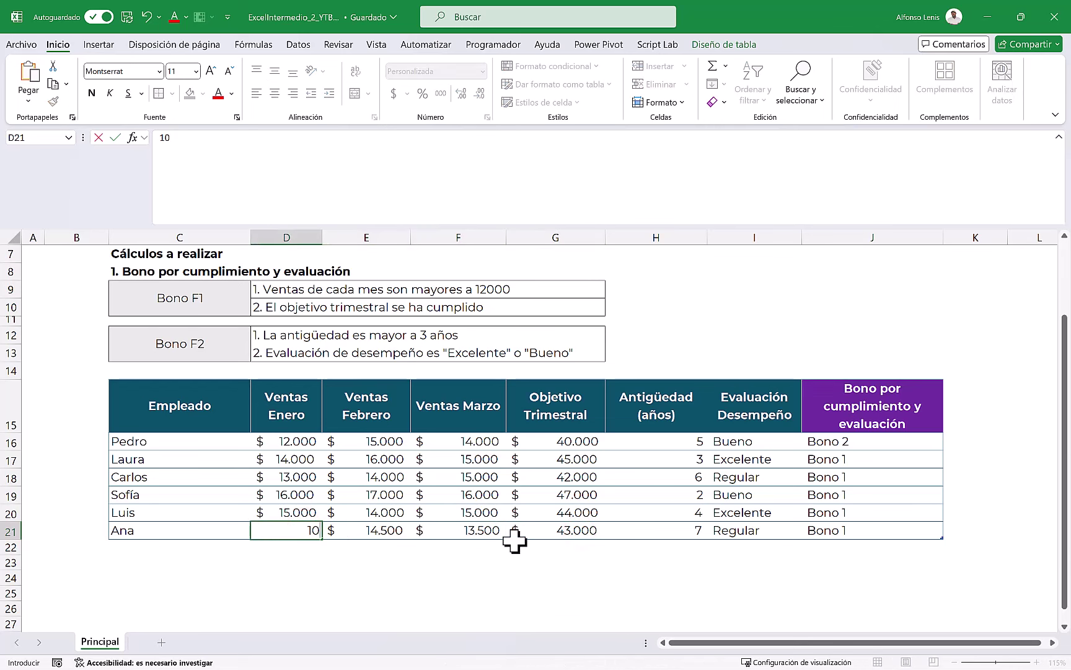
text($ 10.000)
key(Return)
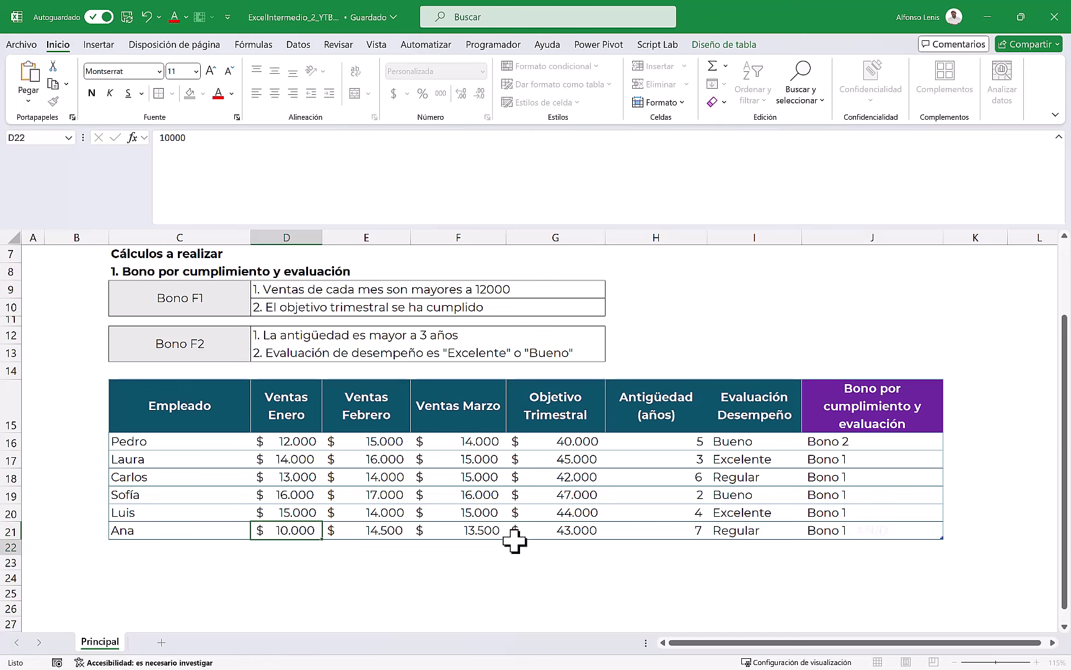
click(874, 532)
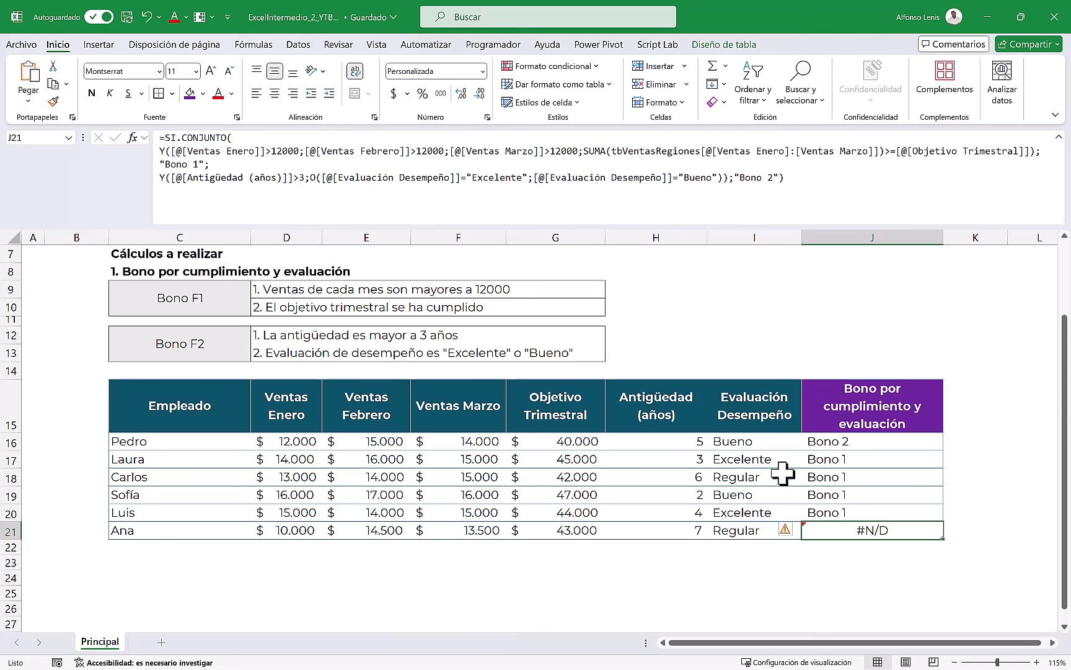
- Review the row 16 formula: first test with Bono 1, seniority/evaluation test, and Bono 2
click(844, 444)
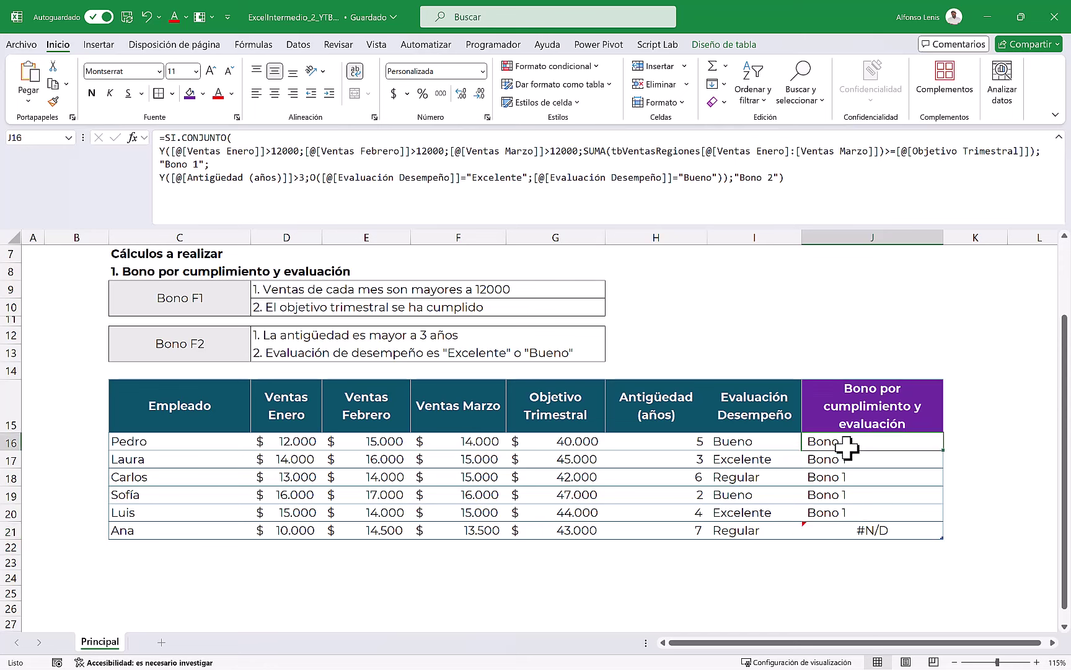
click(778, 177)
text())
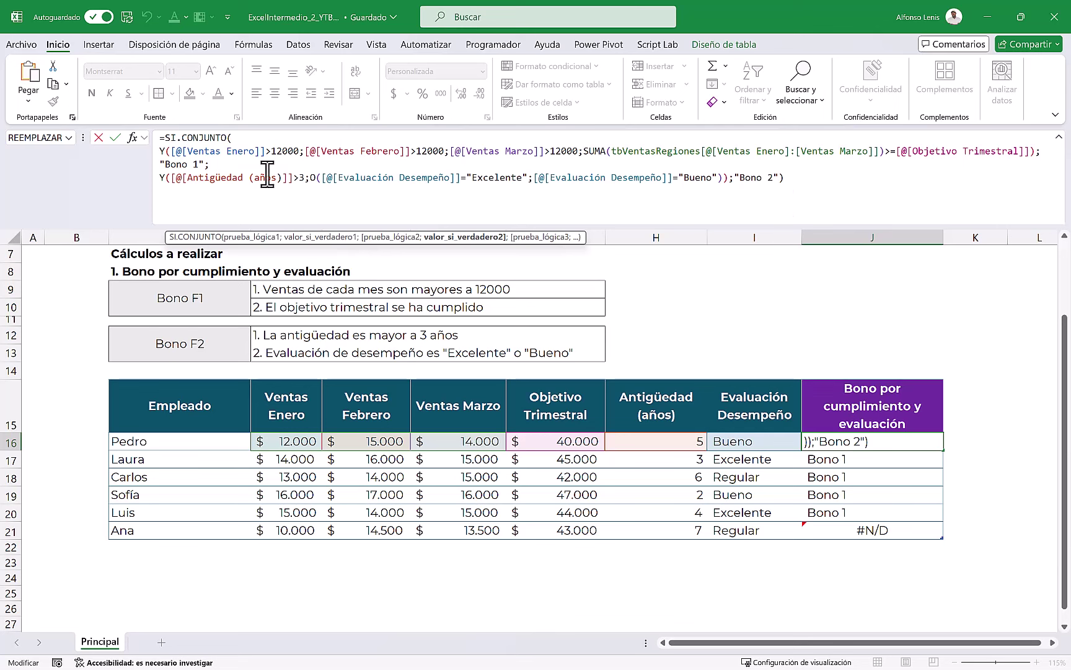
drag(159, 155, 1031, 158)
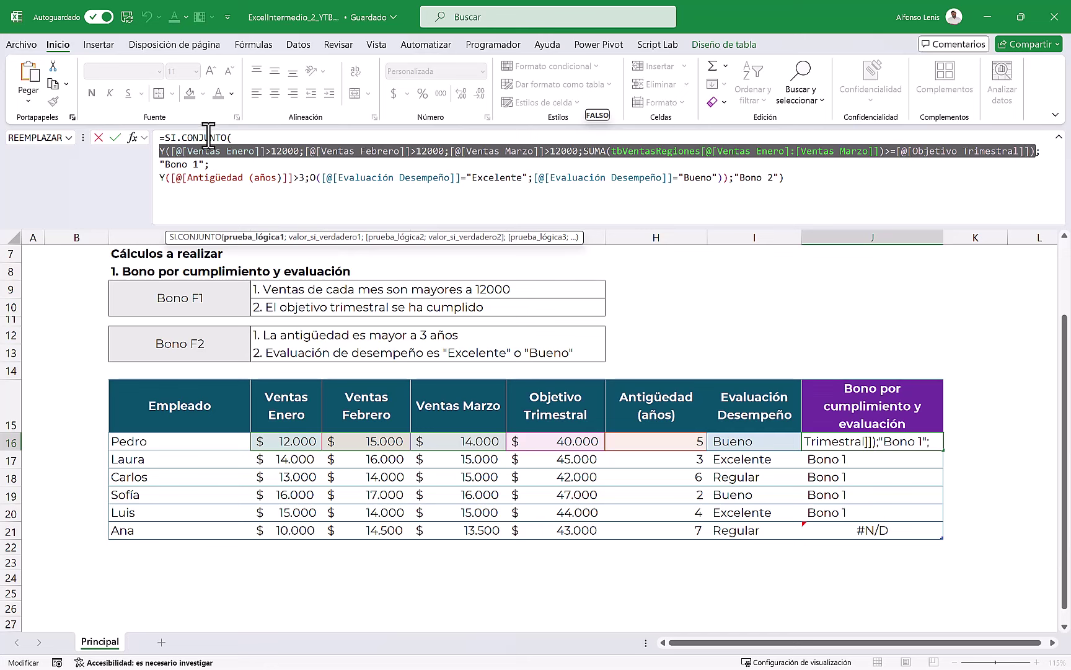
click(202, 165)
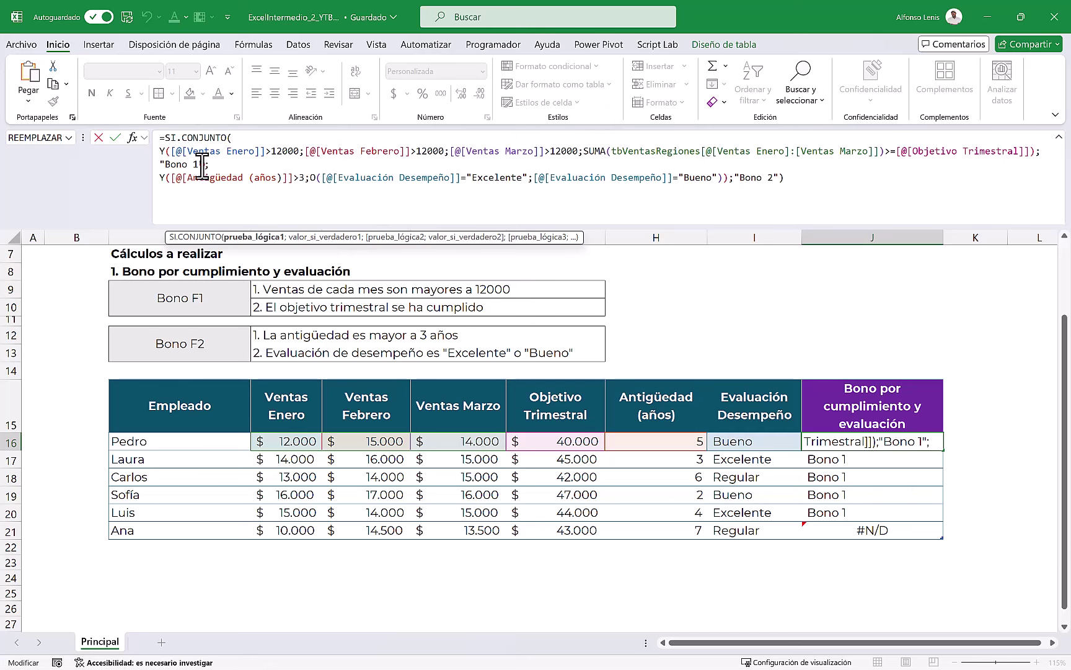
click(162, 165)
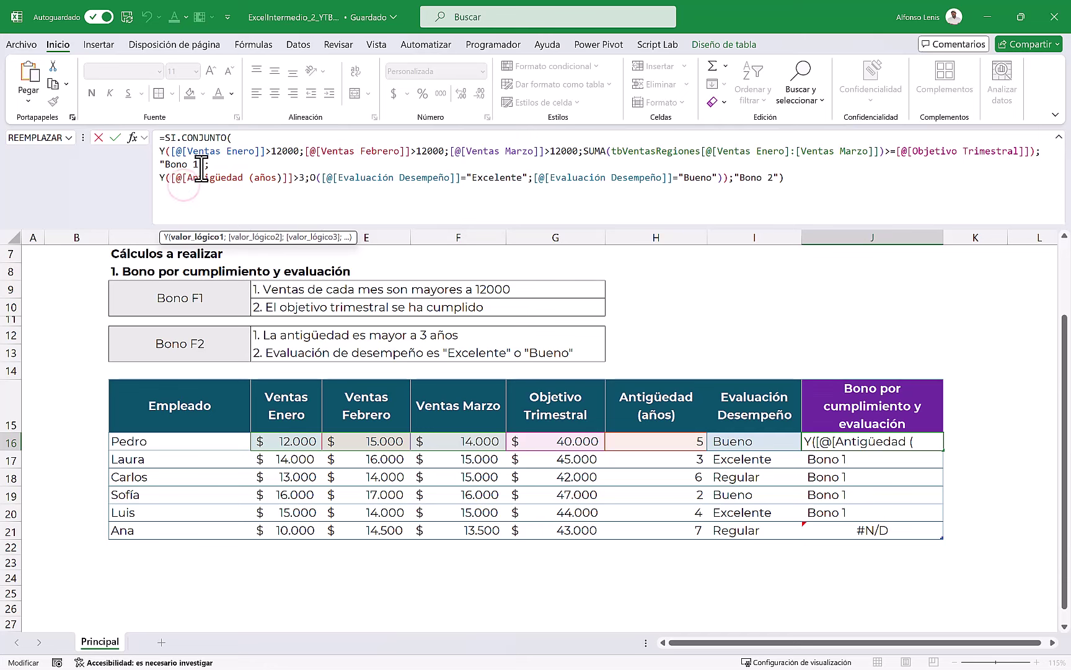
mouse_move(203, 165)
mouse_down()
mouse_move(160, 151)
mouse_move(667, 178)
mouse_up()
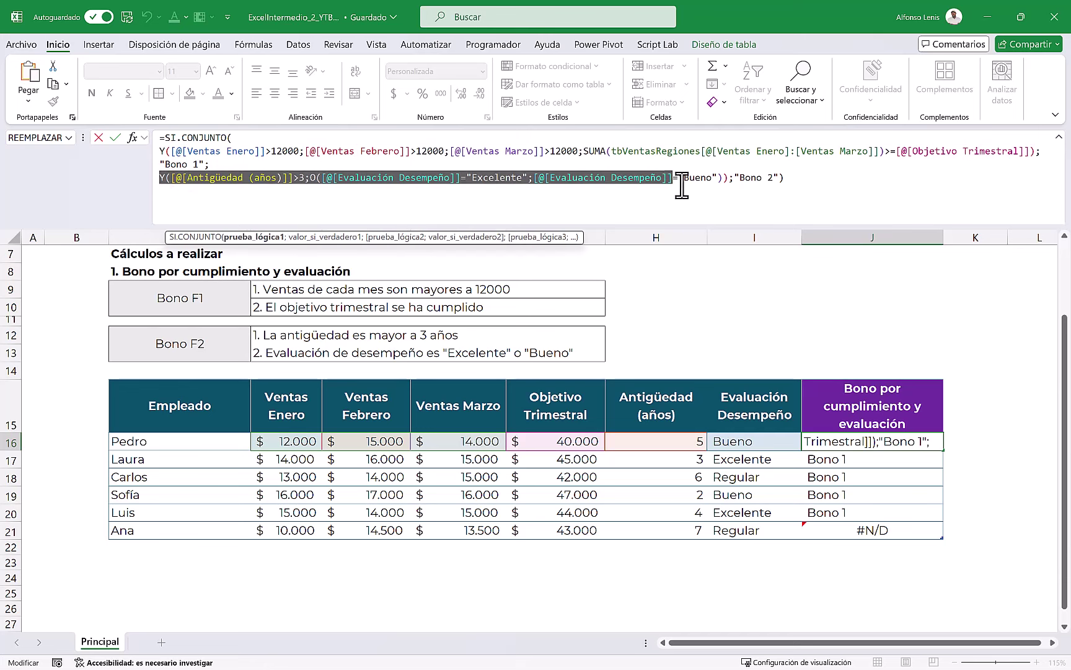
drag(668, 178, 729, 177)
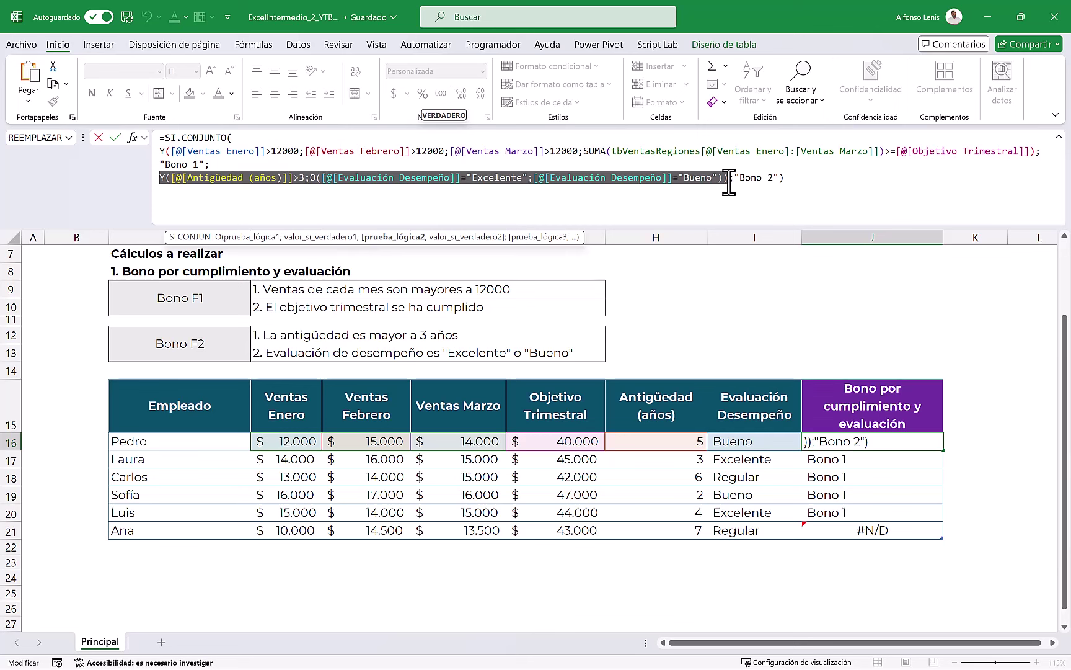
drag(736, 177, 778, 178)
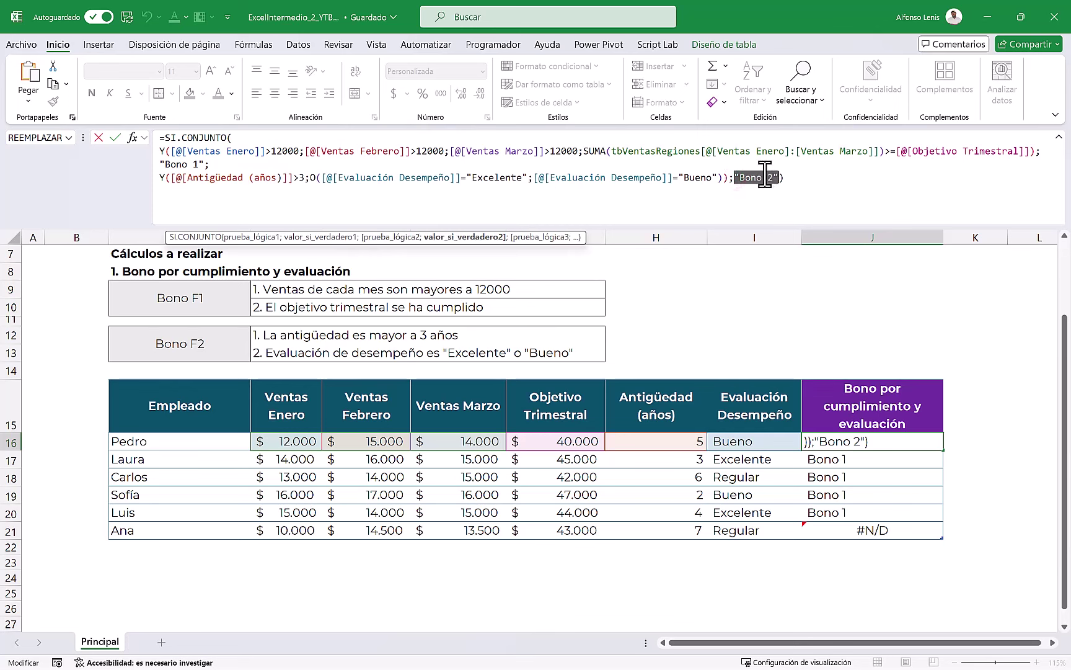
mouse_move(160, 150)
mouse_down()
mouse_move(197, 152)
mouse_move(198, 178)
mouse_up()
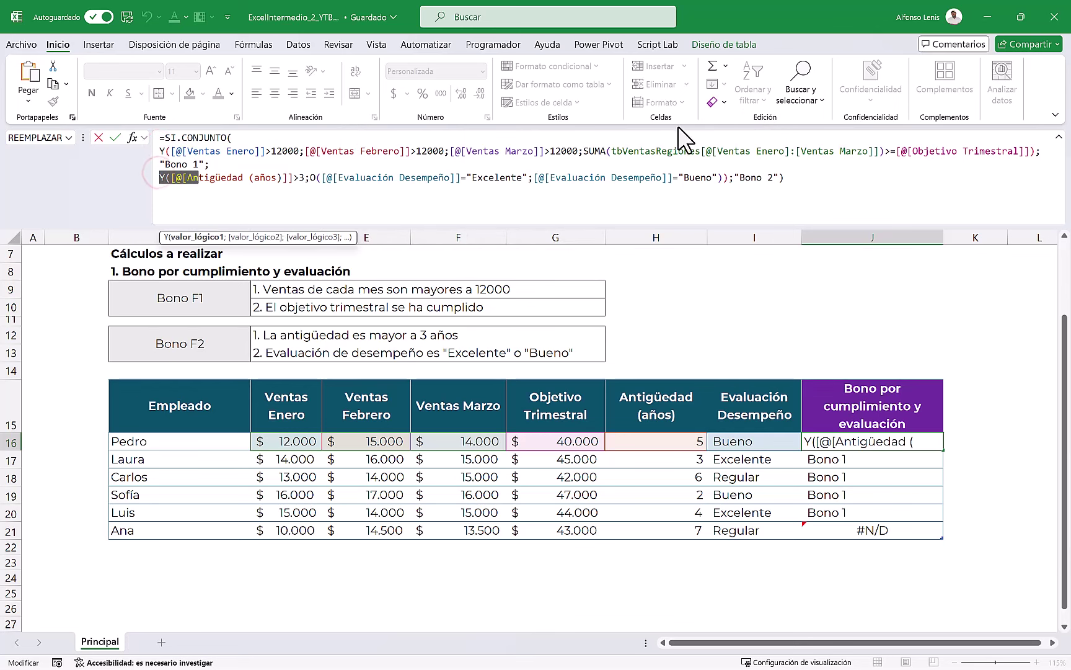
- Append VERDADERO;"Sin bono" after "Bono 2" on a new line and commit the SI.CONJUNTO formula
click(778, 178)
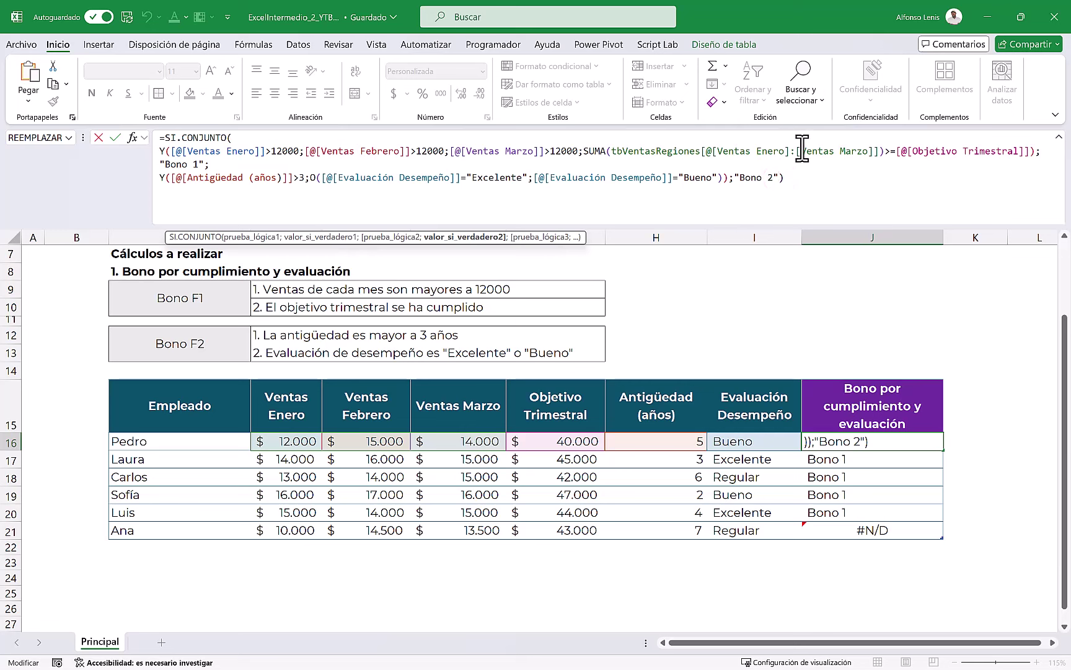
text(;)
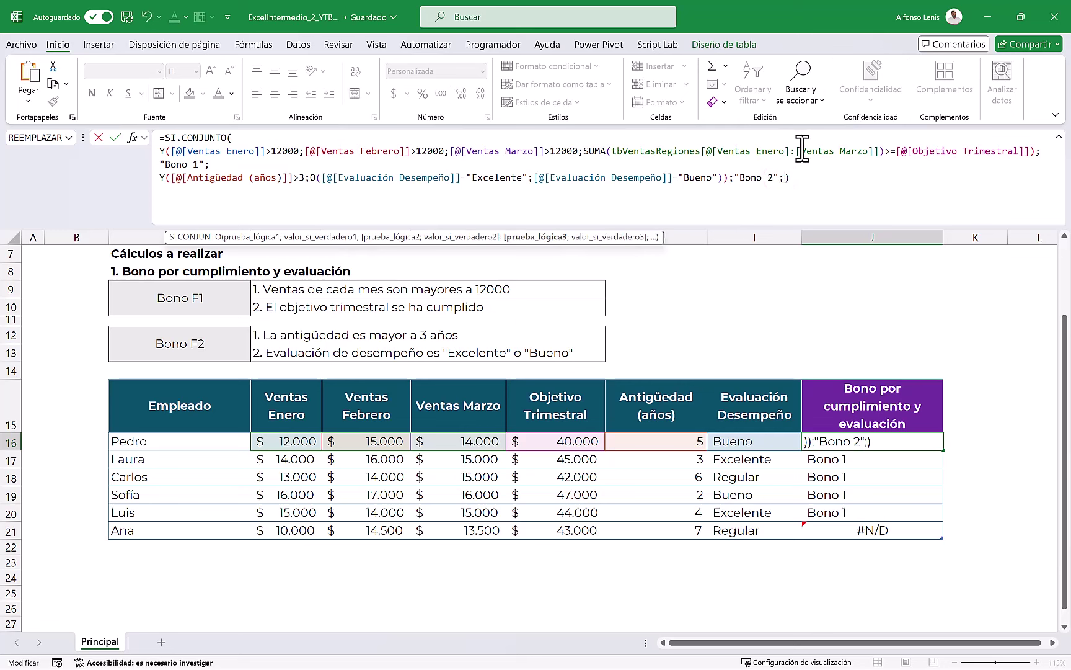
key(alt+Return)
text(ver)
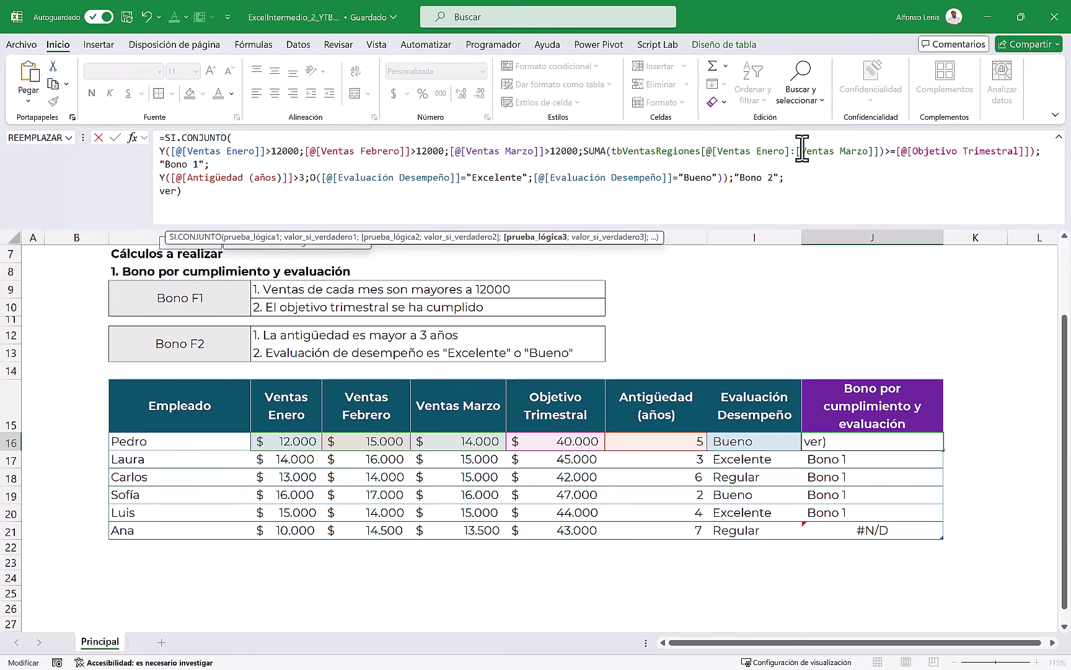
key(Tab)
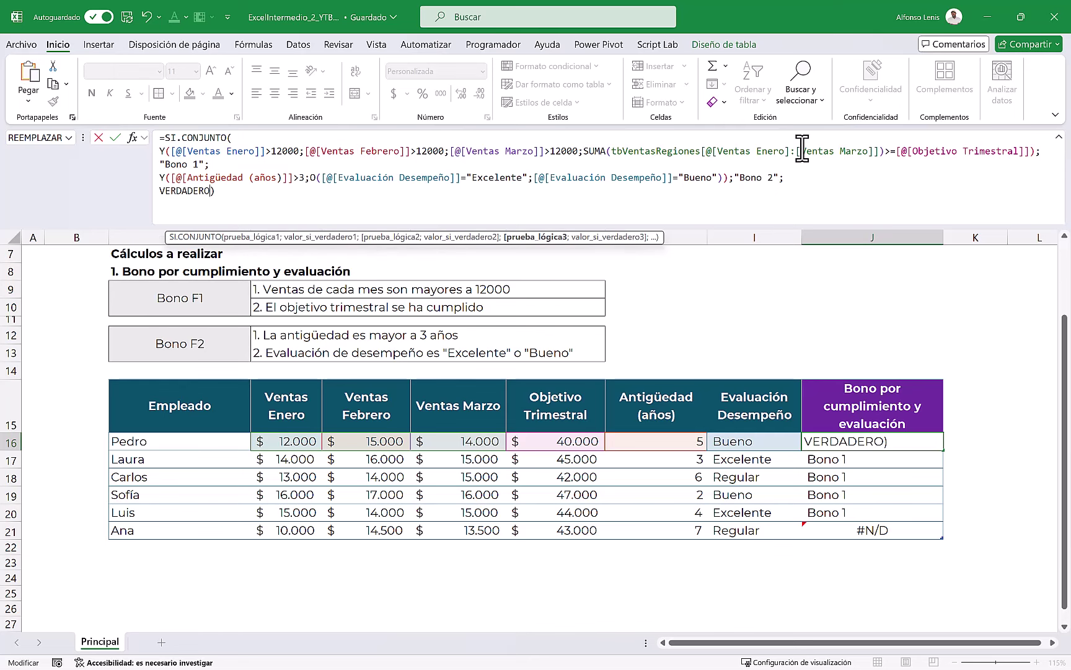
text(;")
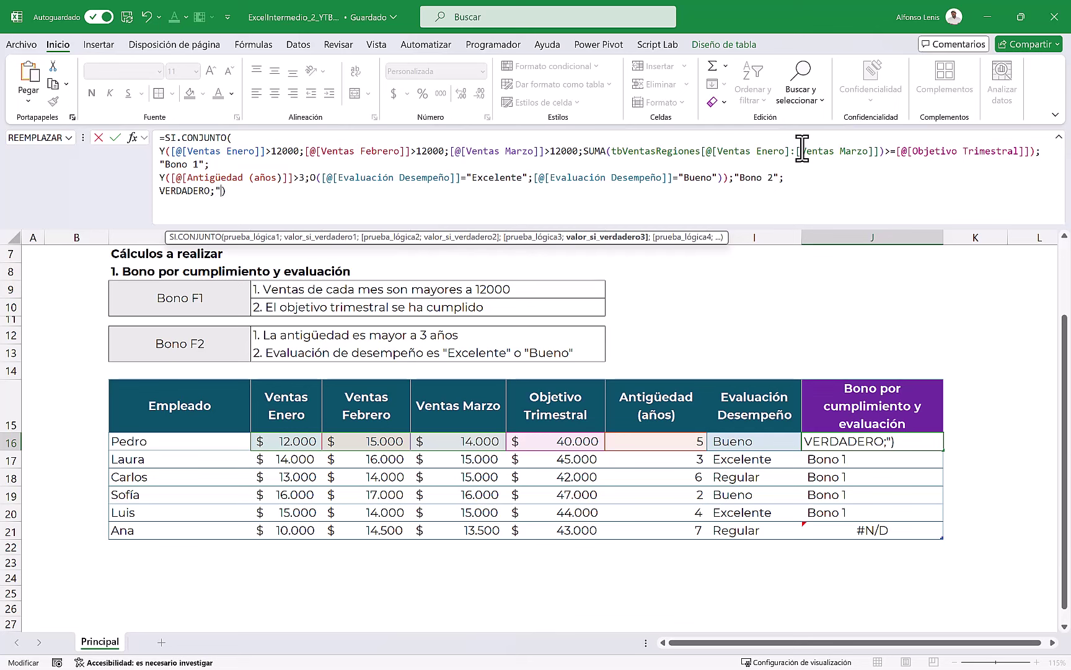
text(S)
text(in bono)
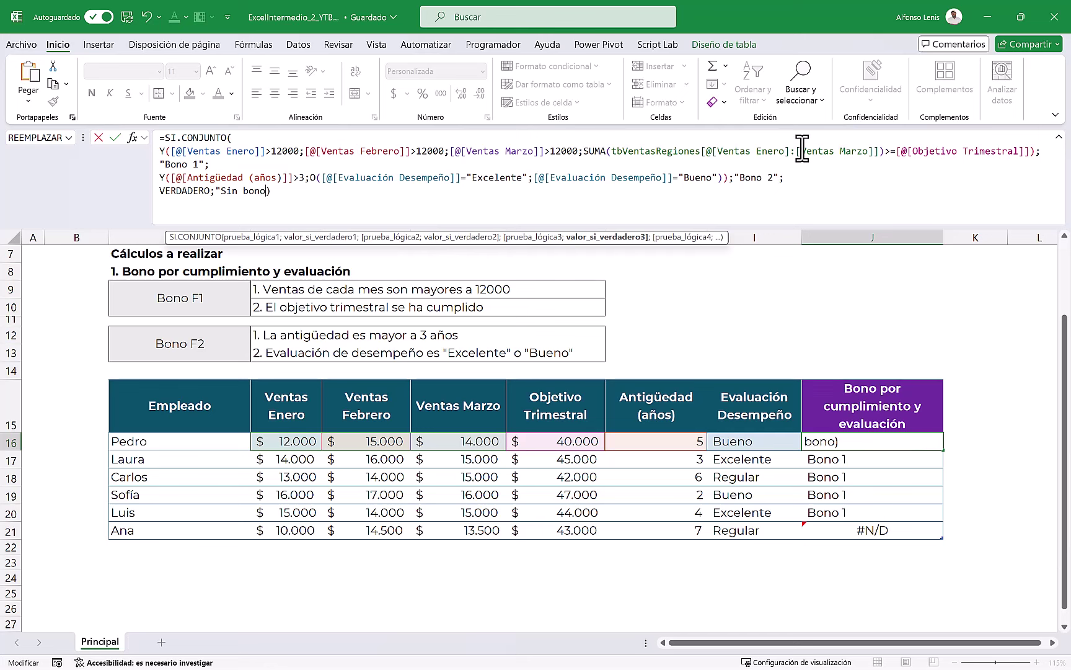
text(")
key(Return)
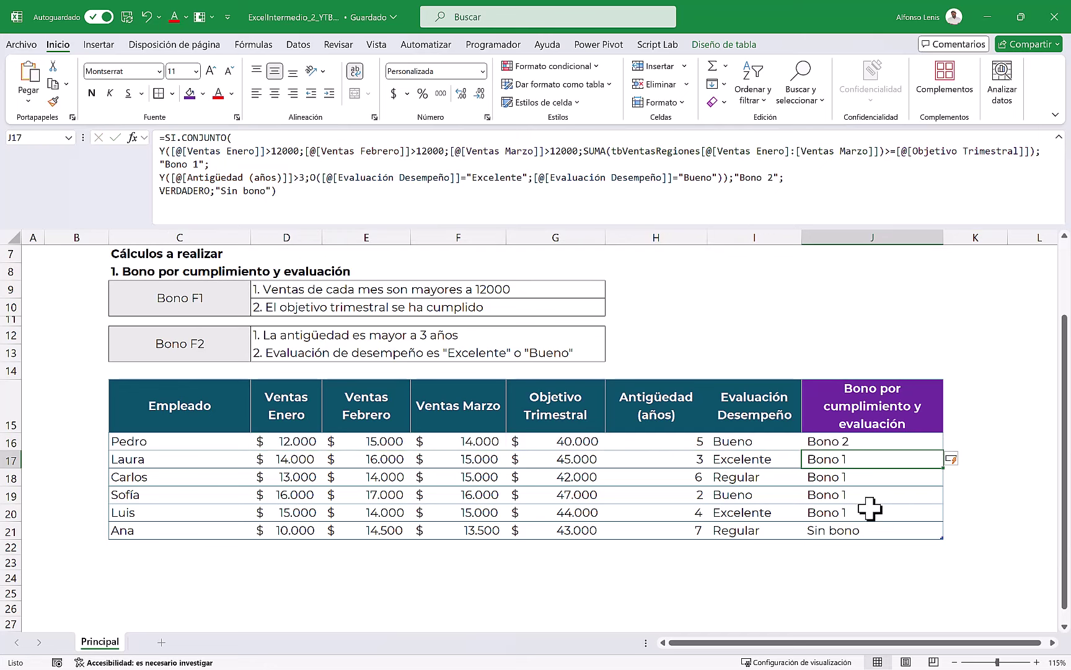
click(863, 531)
click(859, 460)
click(865, 442)
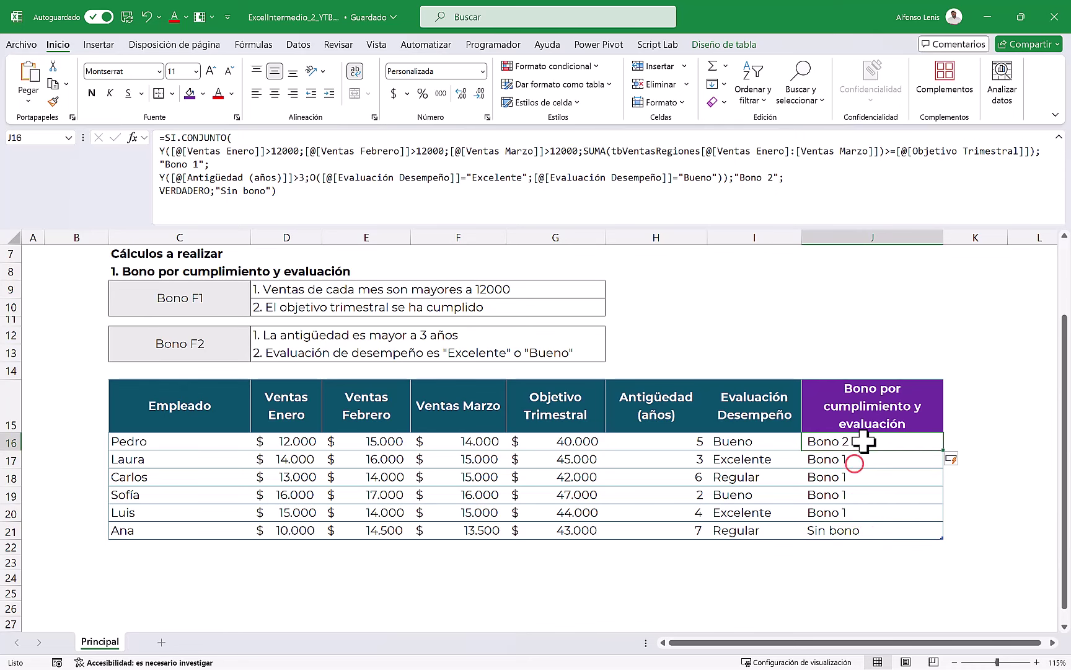
double_click(178, 193)
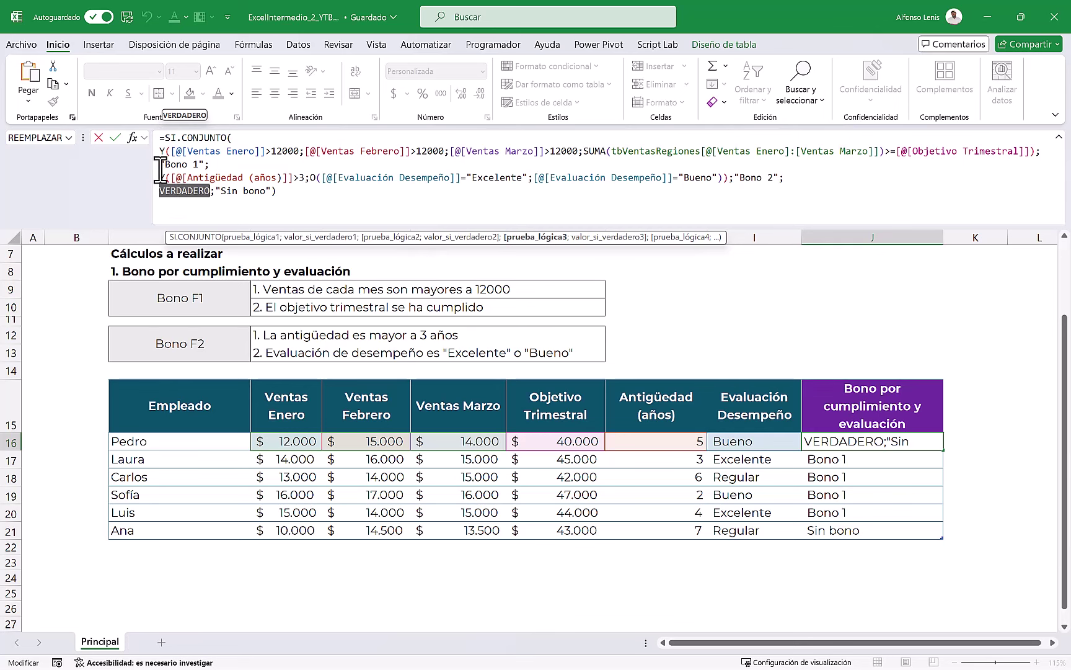
drag(160, 151, 308, 151)
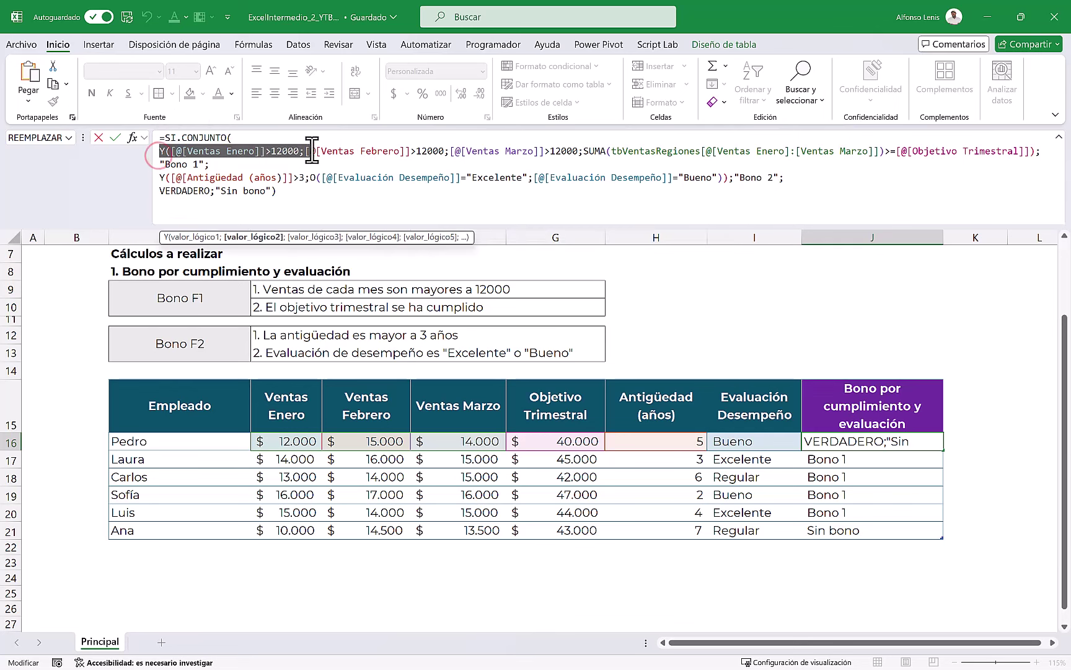
drag(160, 178, 485, 178)
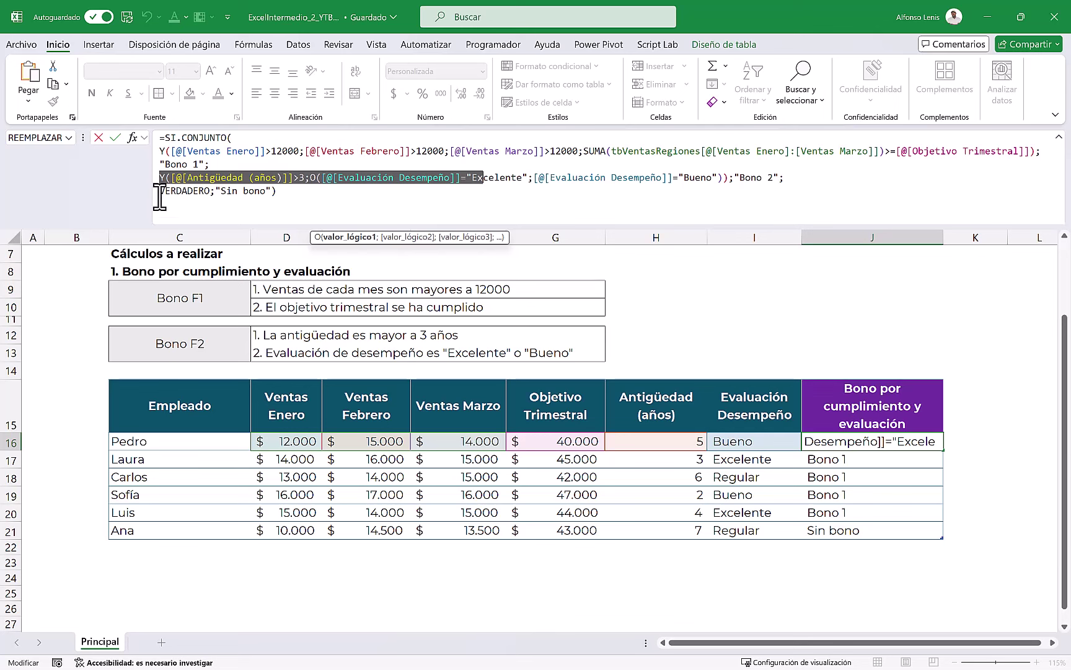
drag(160, 191, 211, 192)
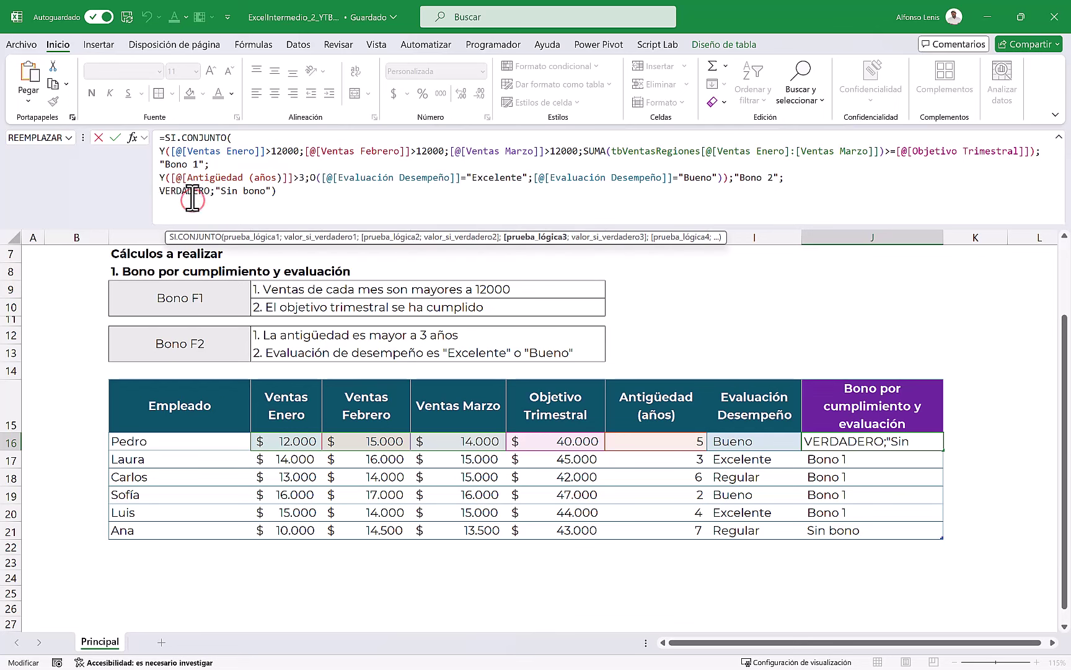
double_click(192, 196)
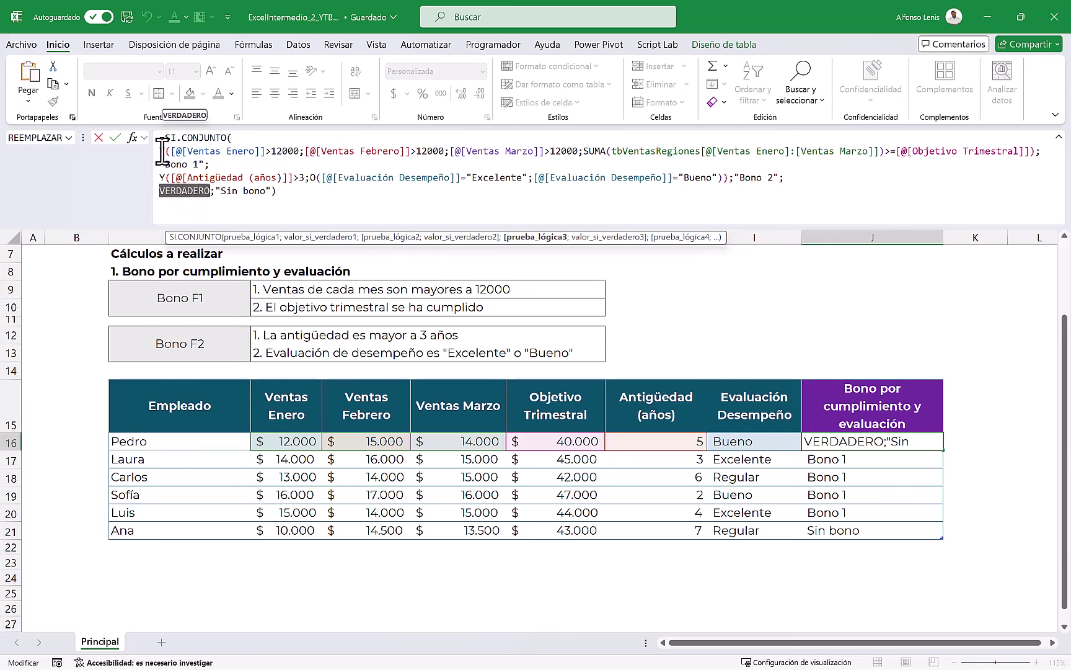
drag(159, 151, 940, 151)
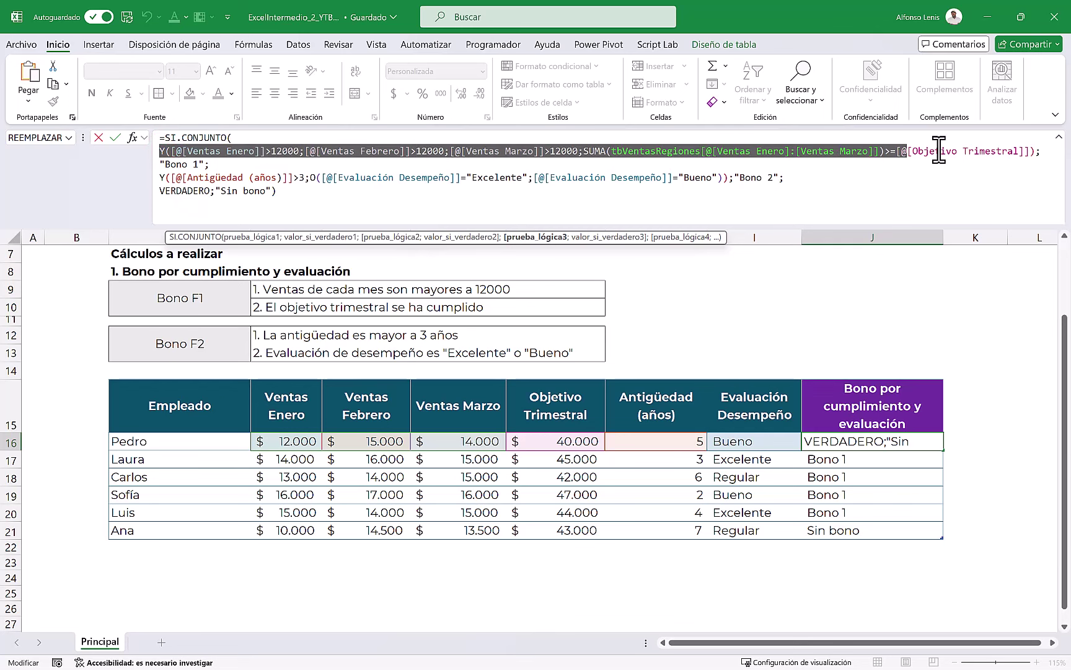
mouse_move(159, 164)
mouse_down()
mouse_move(298, 177)
mouse_move(777, 180)
mouse_up()
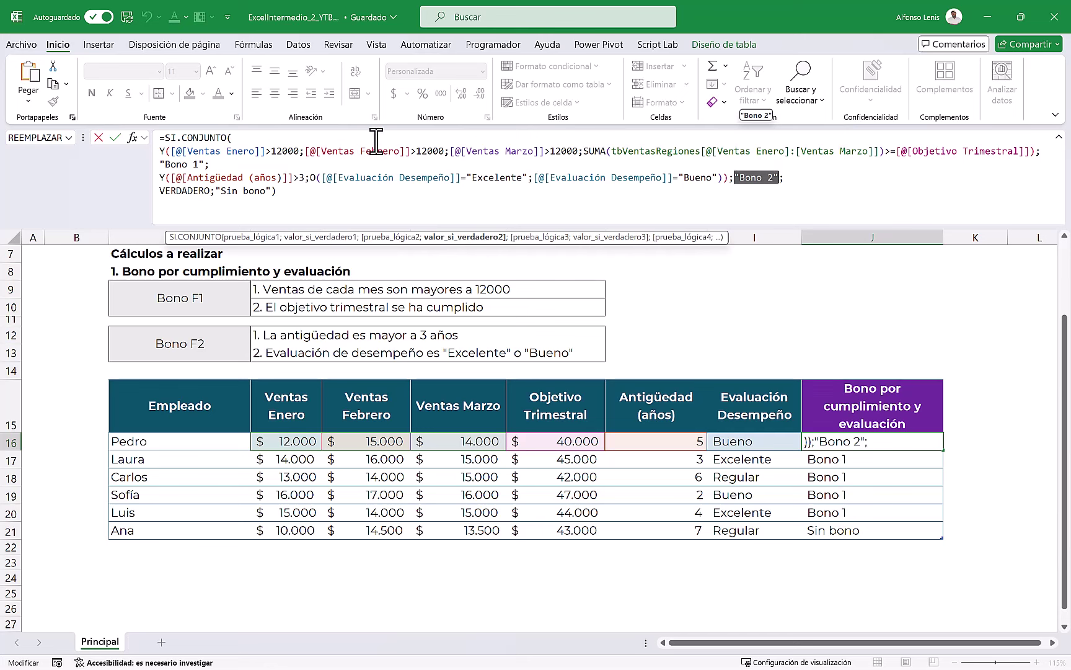
drag(160, 151, 211, 164)
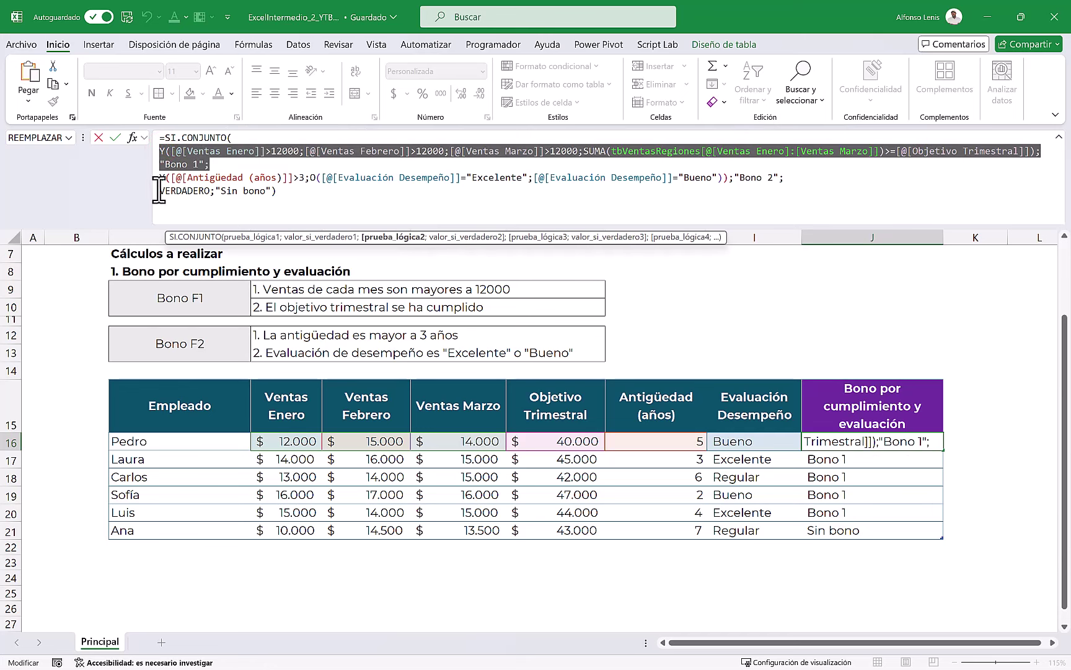
drag(159, 190, 271, 191)
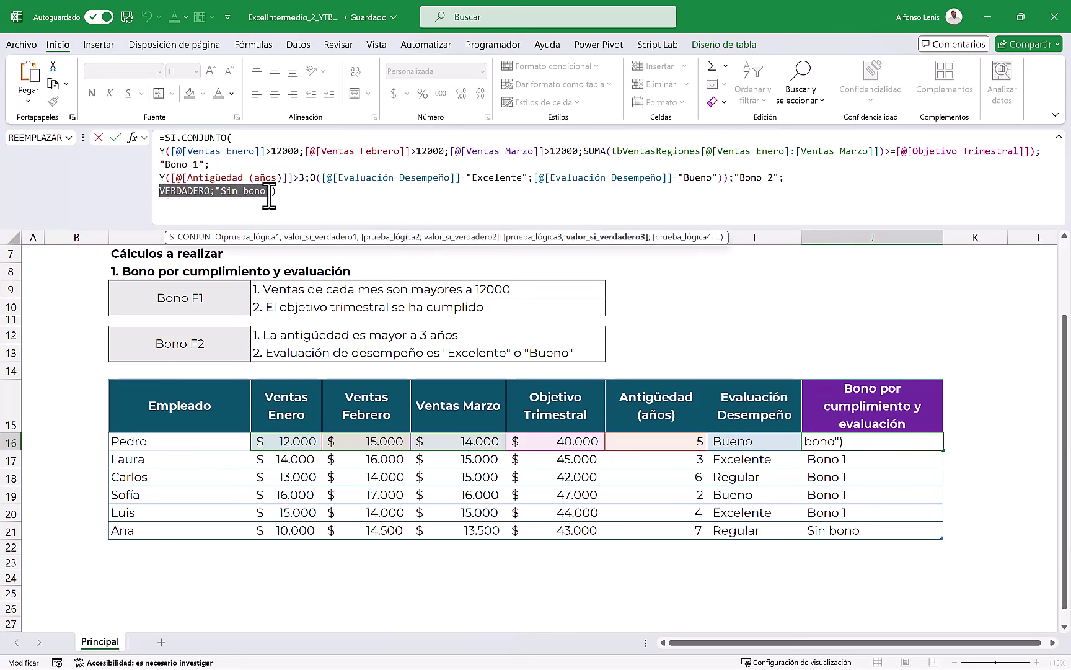
double_click(183, 191)
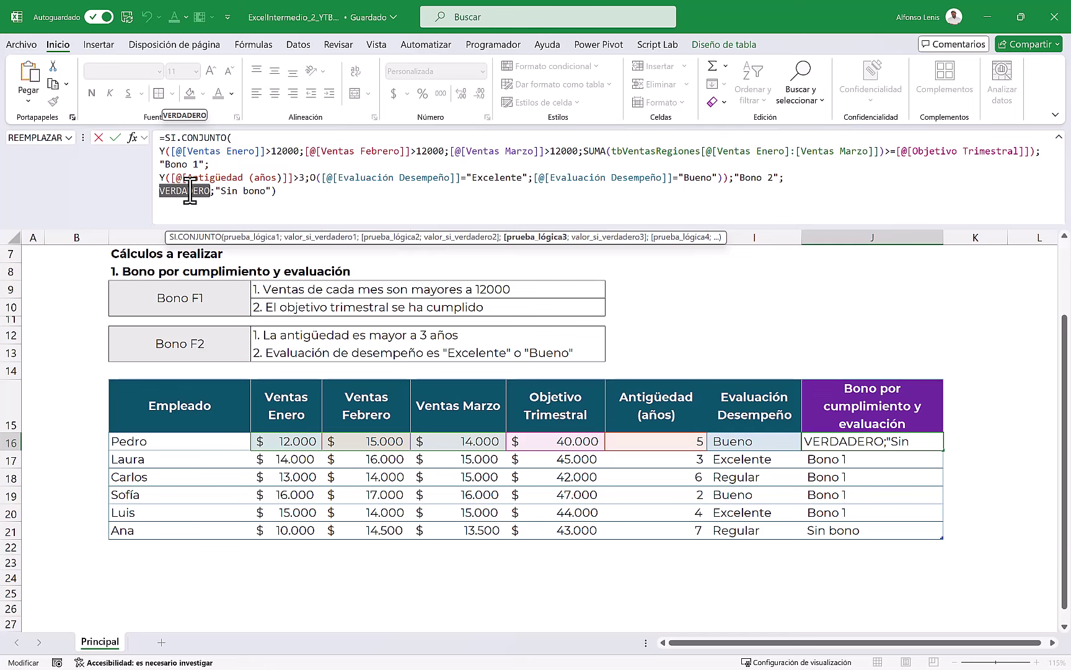
key(ctrl+Return)
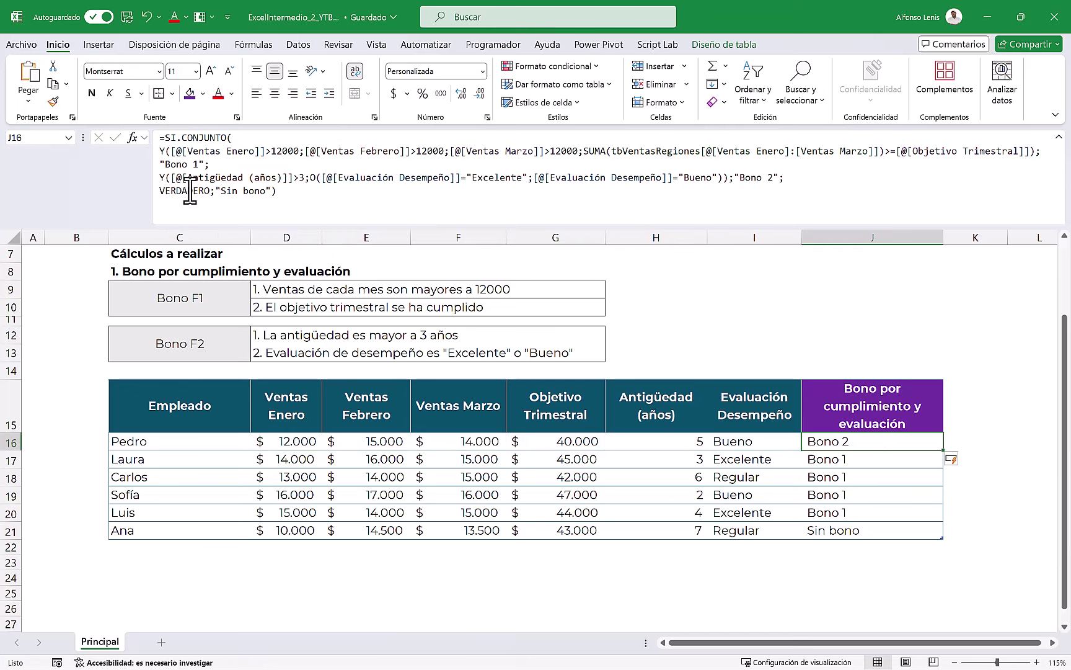
- Collapse the formula bar to one line and scroll up to view the title and bonus column
key(Down)
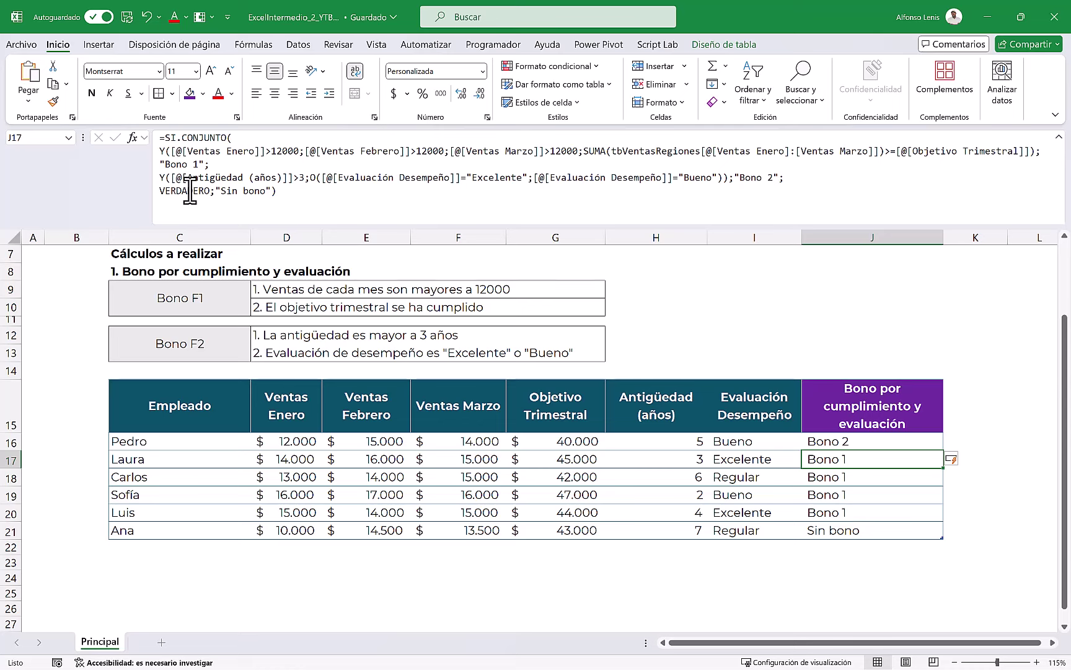
scroll(419, 341, up, 2)
click(834, 397)
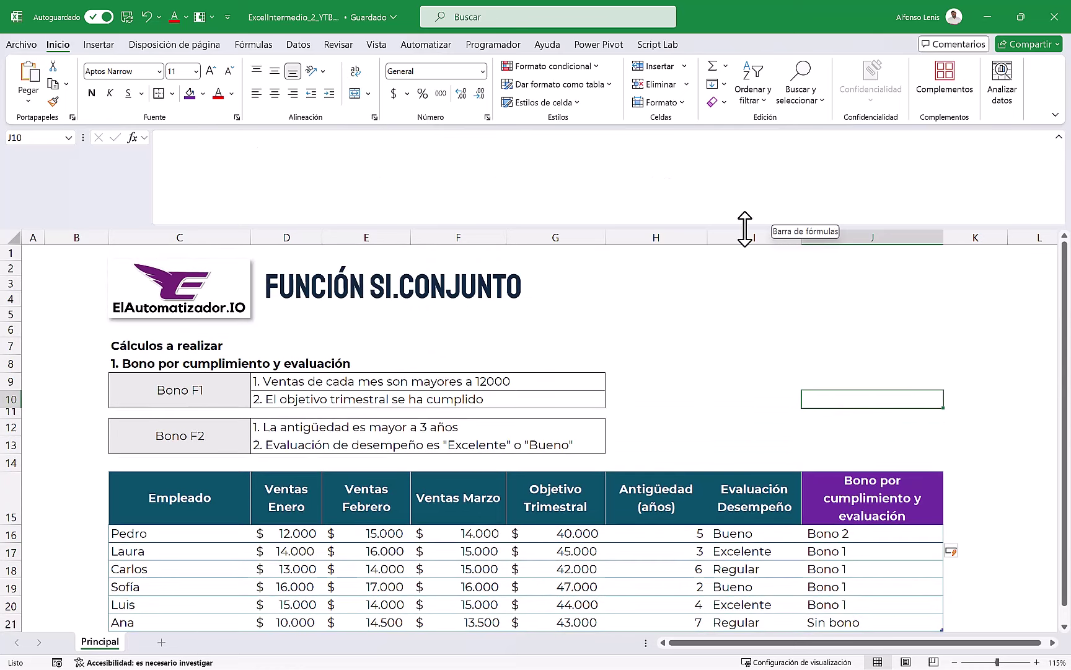
drag(745, 228, 749, 164)
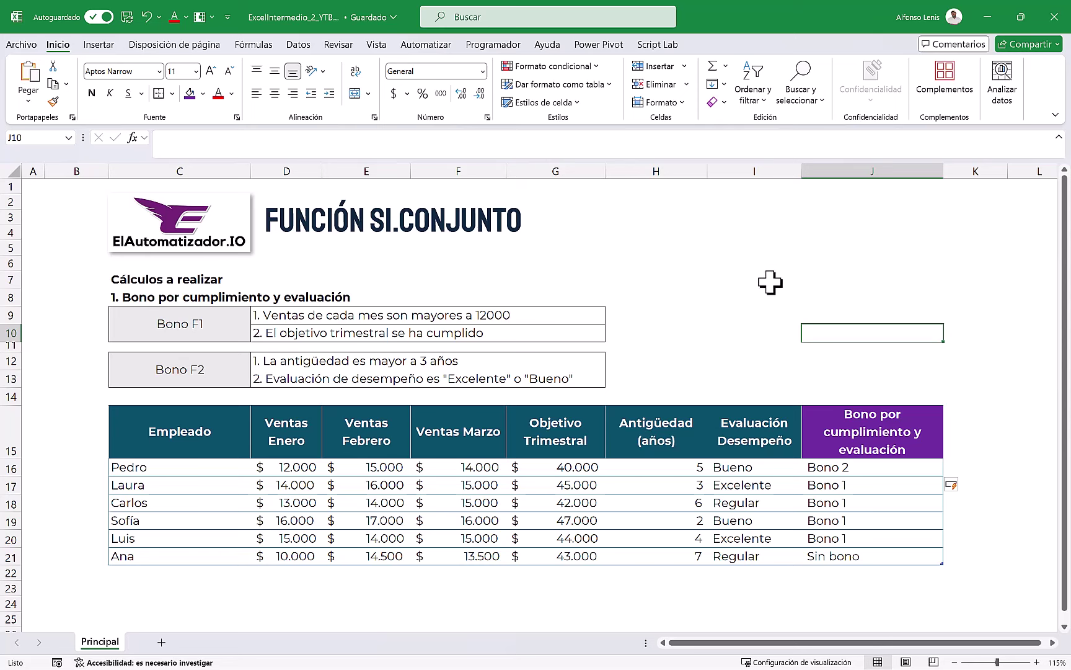
scroll(736, 340, down, 3)
scroll(736, 342, up, 2)
scroll(736, 341, up, 1)
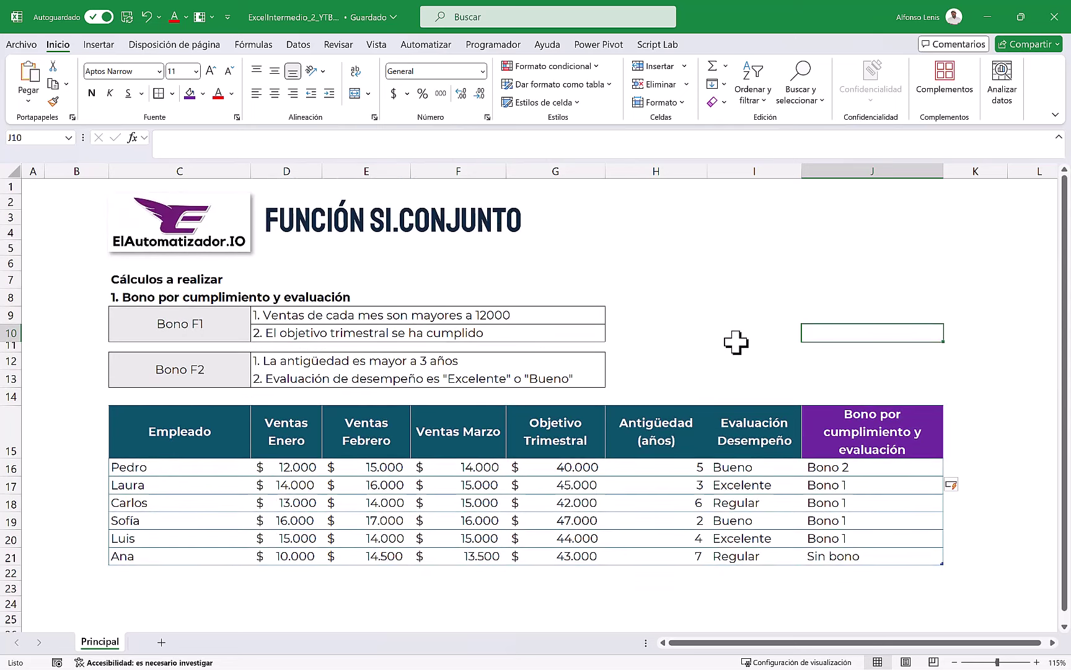